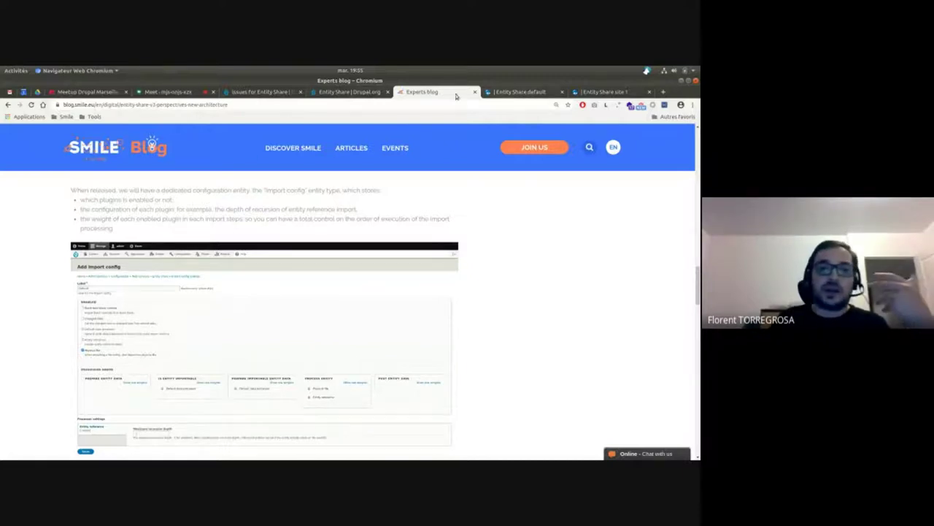
# Review the Entity Share issue queue on Drupal.org, checking the status, category and version of the listed issues.
pyautogui.click(329, 93)
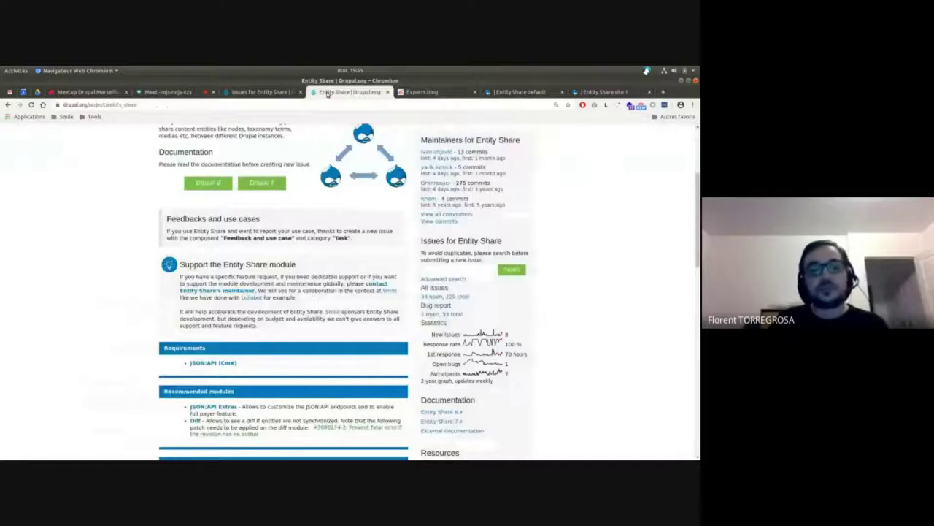
pyautogui.click(259, 92)
pyautogui.scroll(-2, 153, 302)
pyautogui.scroll(-5, 153, 302)
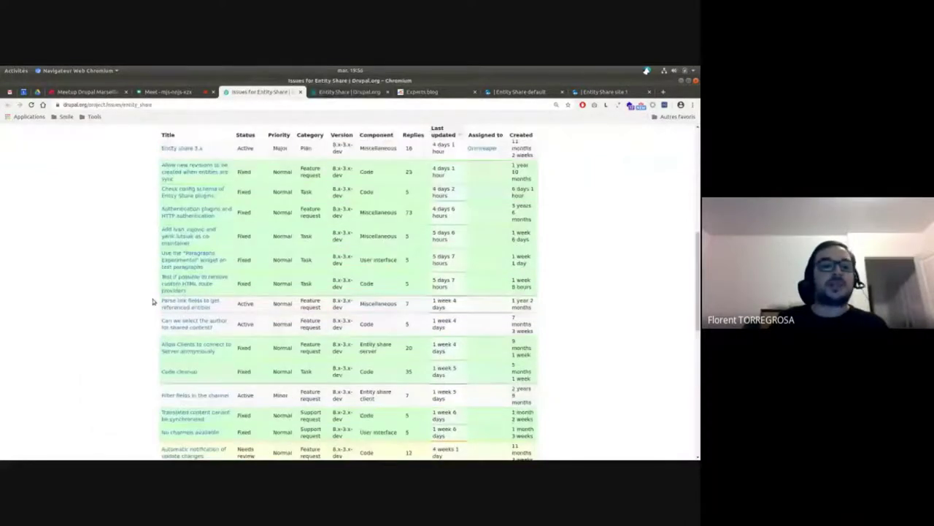
pyautogui.scroll(-1, 134, 256)
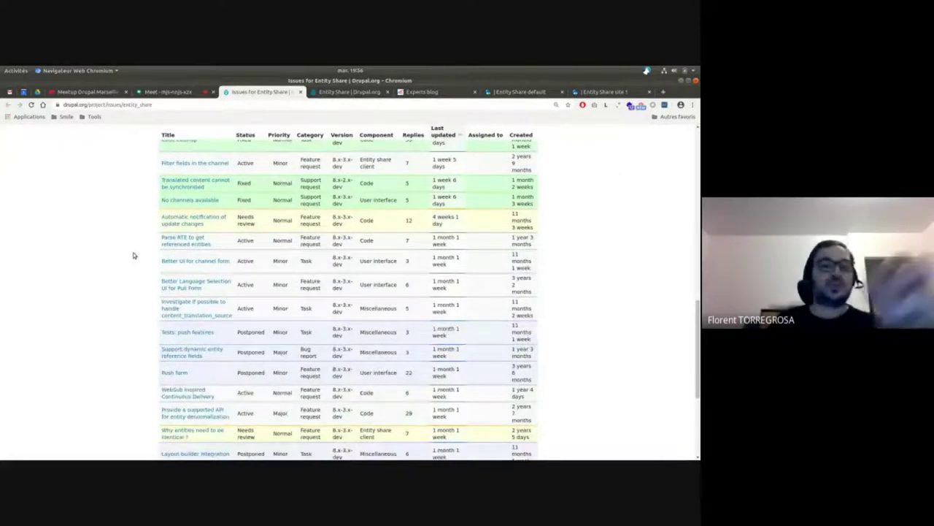
pyautogui.scroll(-4, 151, 270)
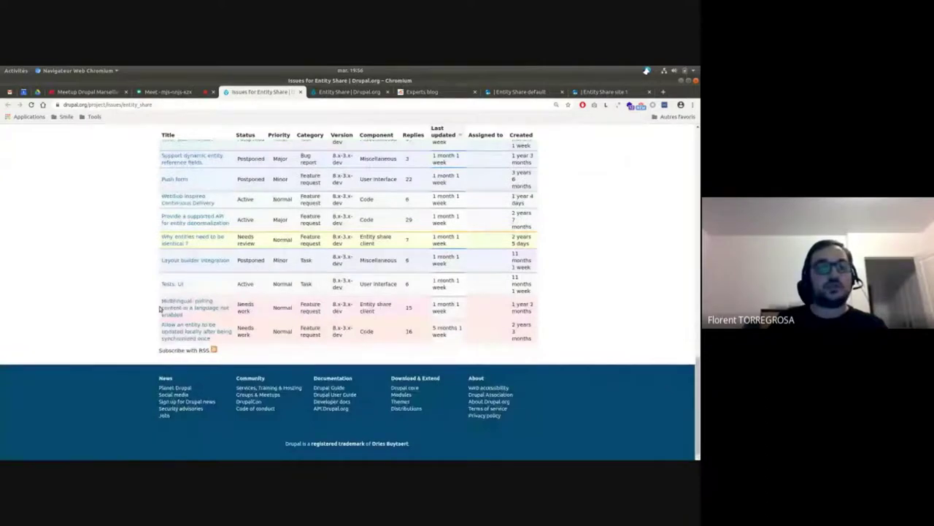
pyautogui.scroll(5, 155, 271)
pyautogui.scroll(4, 130, 317)
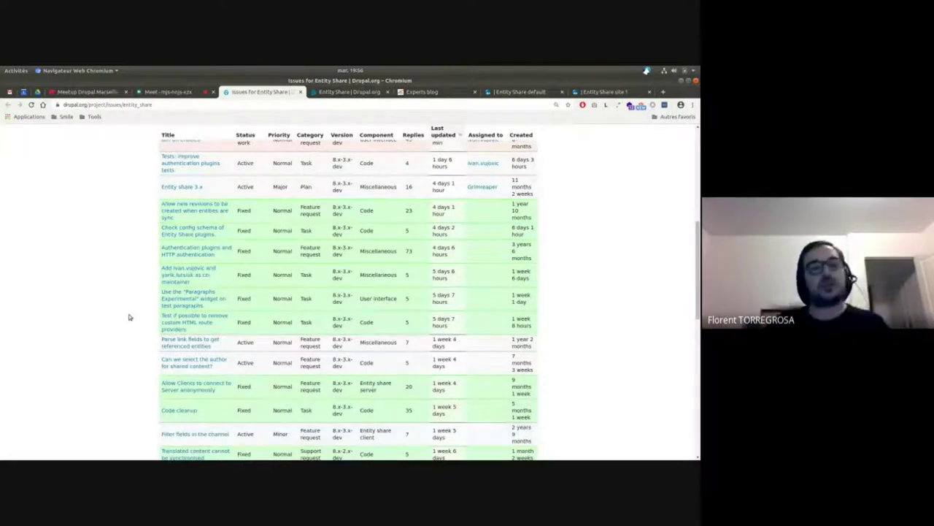
pyautogui.scroll(1, 129, 317)
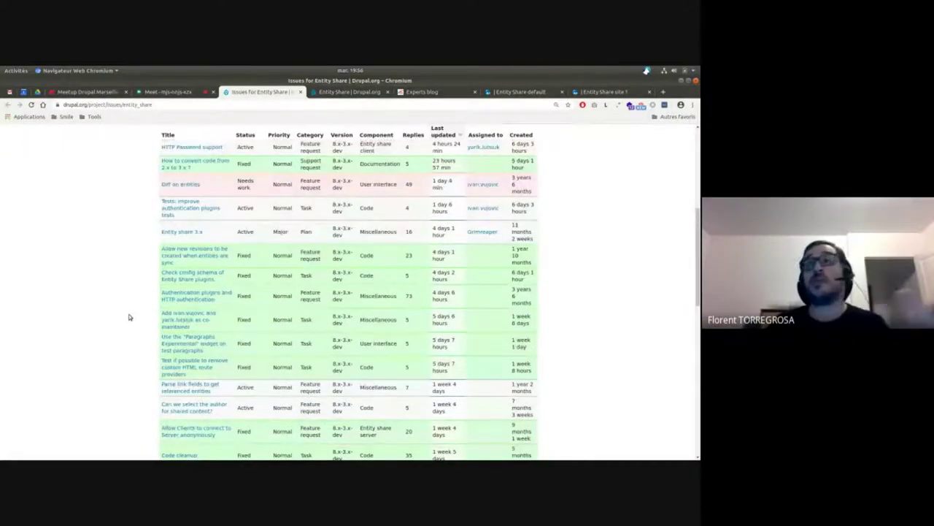
pyautogui.scroll(1, 127, 343)
pyautogui.scroll(1, 127, 346)
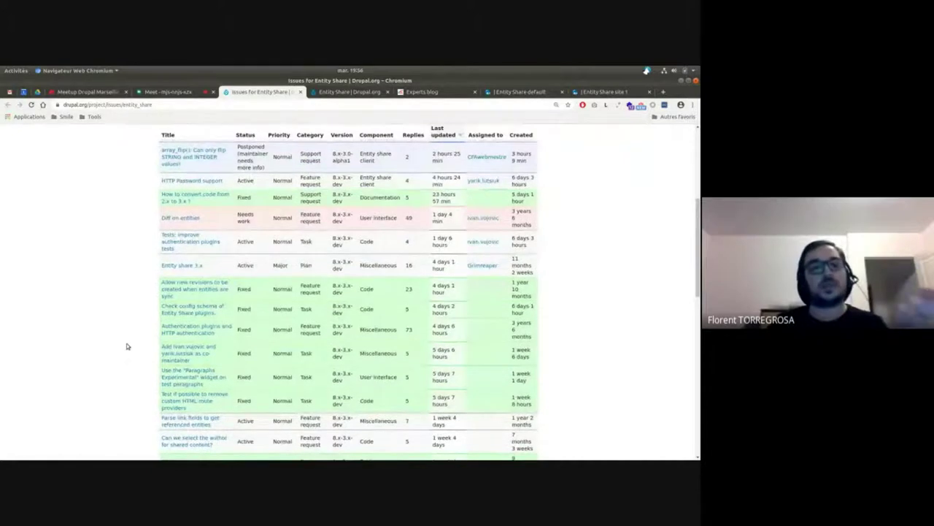
pyautogui.scroll(3, 127, 346)
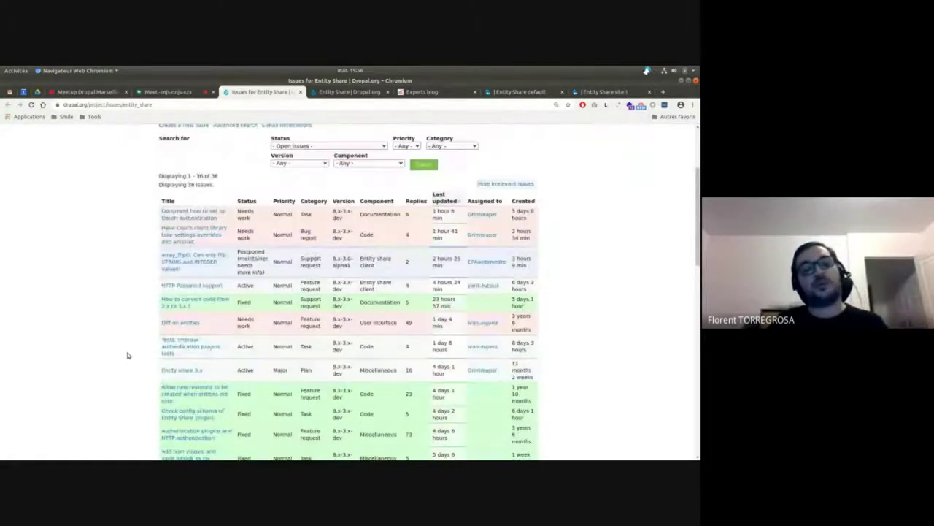
pyautogui.scroll(-6, 127, 356)
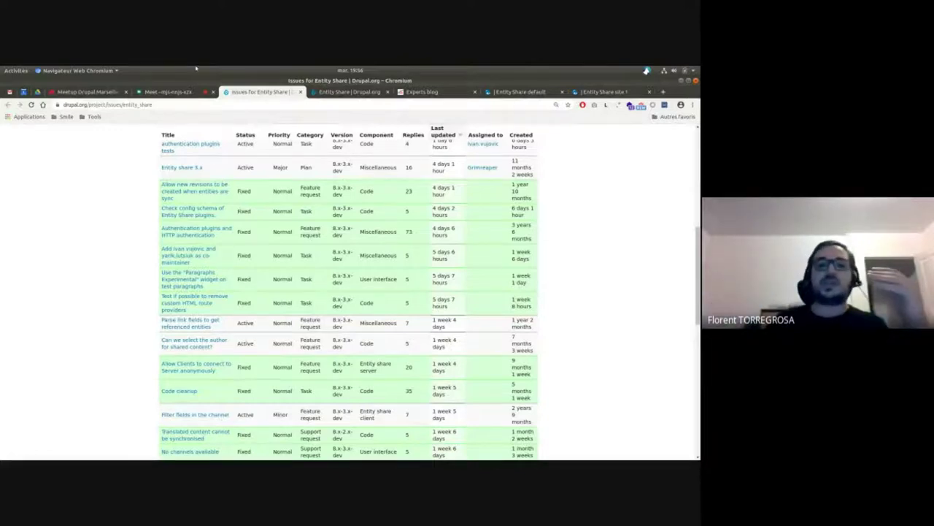
# Read the Smile blog article on the Entity Share v3 architecture, around the import config screenshot and import steps.
pyautogui.click(336, 92)
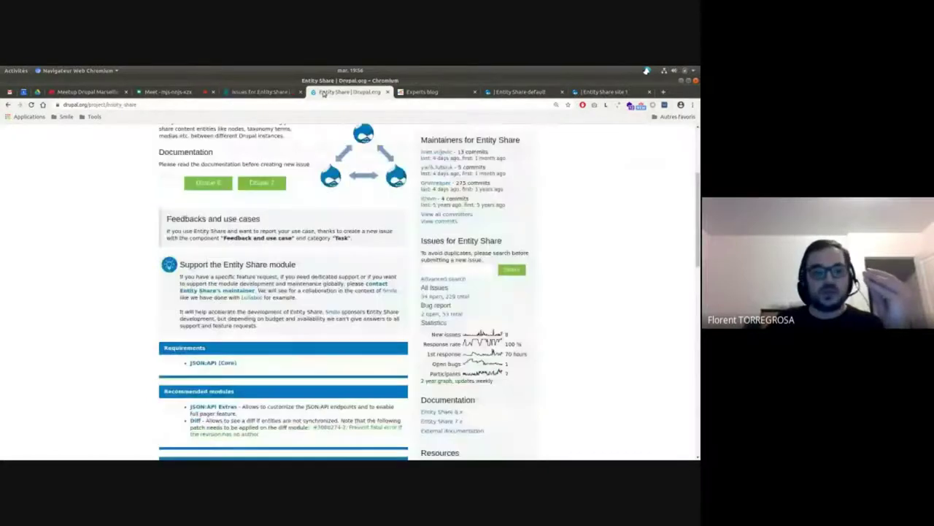
pyautogui.click(424, 92)
pyautogui.scroll(-2, 248, 300)
pyautogui.scroll(-3, 246, 297)
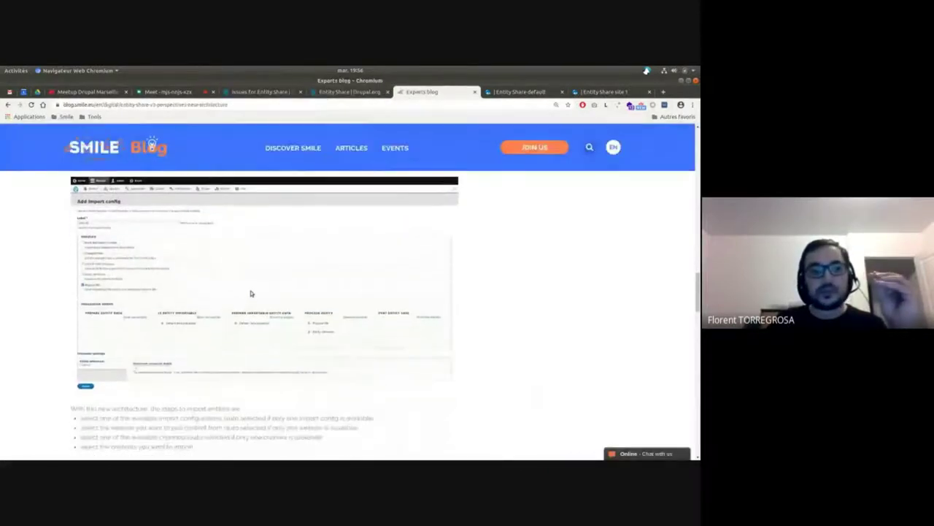
pyautogui.scroll(-1, 243, 311)
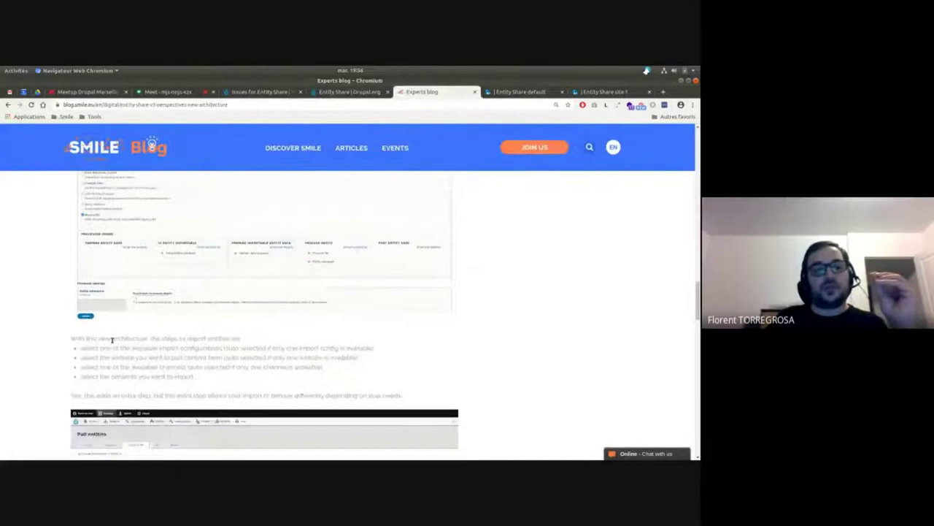
pyautogui.scroll(1, 219, 343)
pyautogui.scroll(-4, 291, 355)
pyautogui.scroll(-4, 292, 356)
pyautogui.scroll(9, 291, 355)
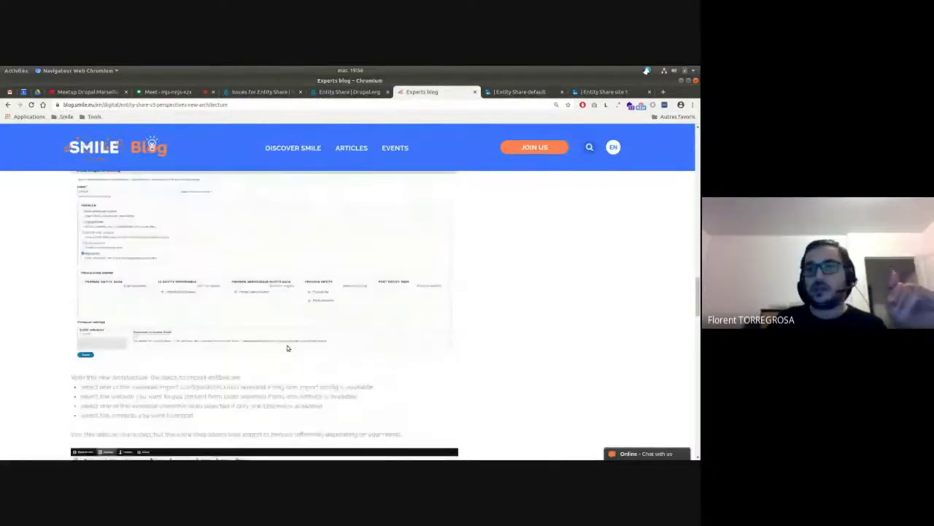
# On the Entity Share default site, open the Default import config for editing.
pyautogui.click(515, 91)
pyautogui.moveTo(199, 145)
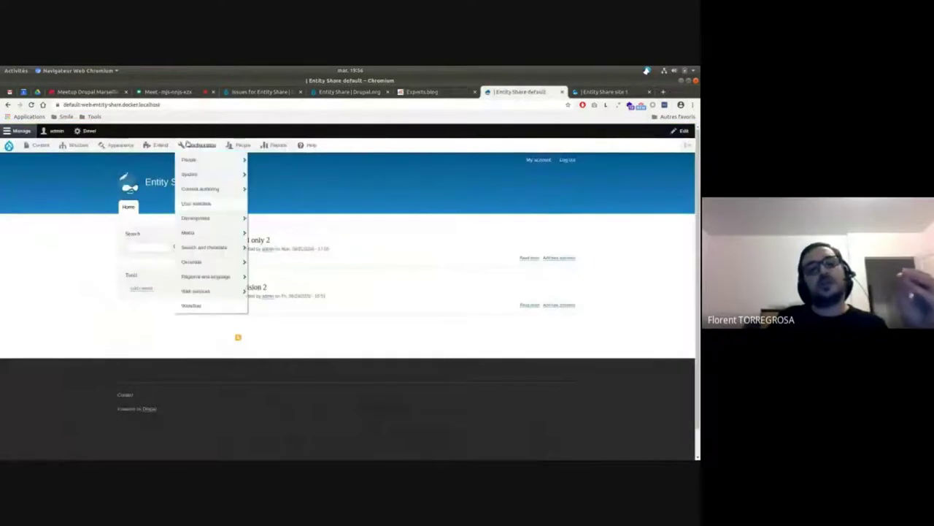
pyautogui.moveTo(207, 291)
pyautogui.moveTo(292, 305)
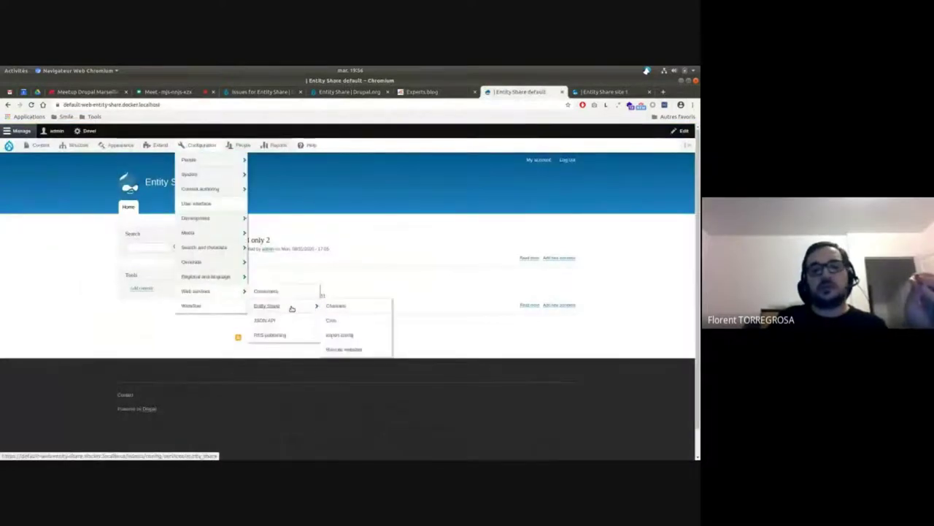
pyautogui.click(353, 337)
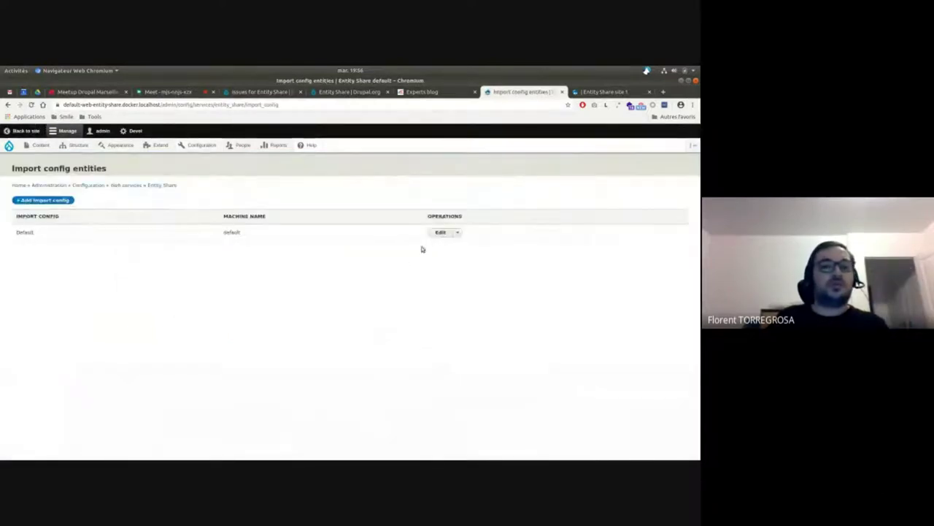
pyautogui.click(440, 233)
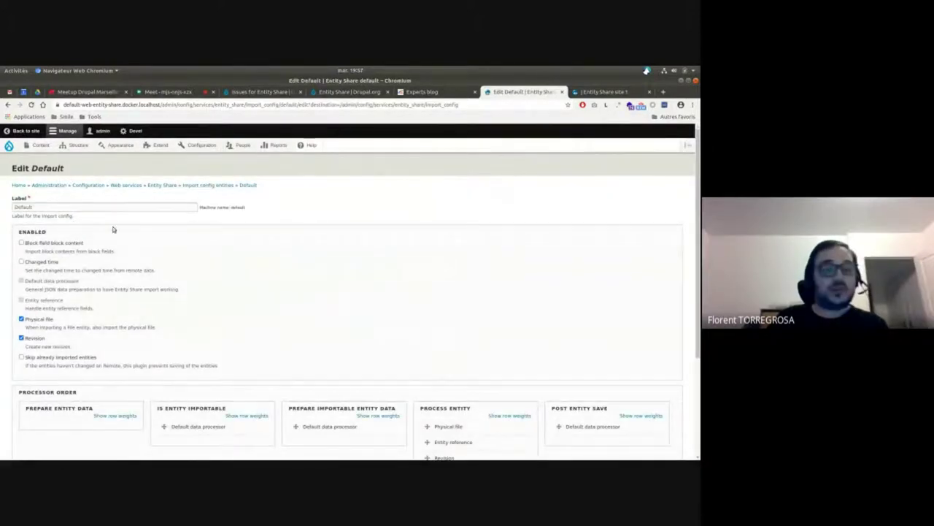
# Try enabling the Skip already imported entities and Changed time plugins, disabling each one again.
pyautogui.scroll(-3, 143, 222)
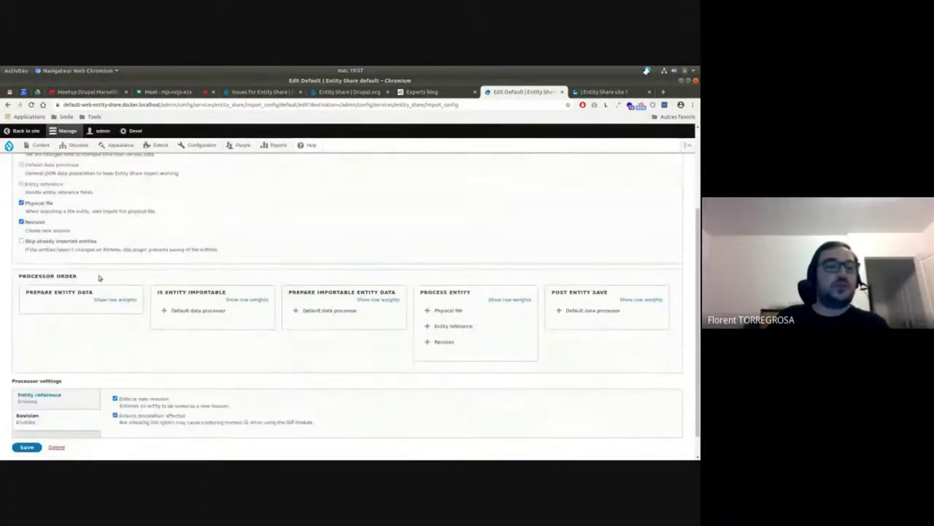
pyautogui.scroll(2, 415, 353)
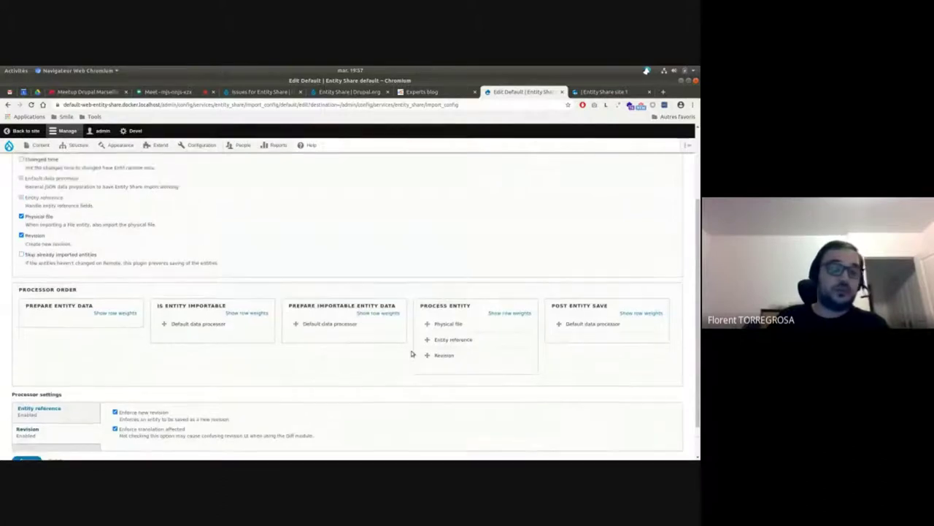
pyautogui.scroll(1, 233, 309)
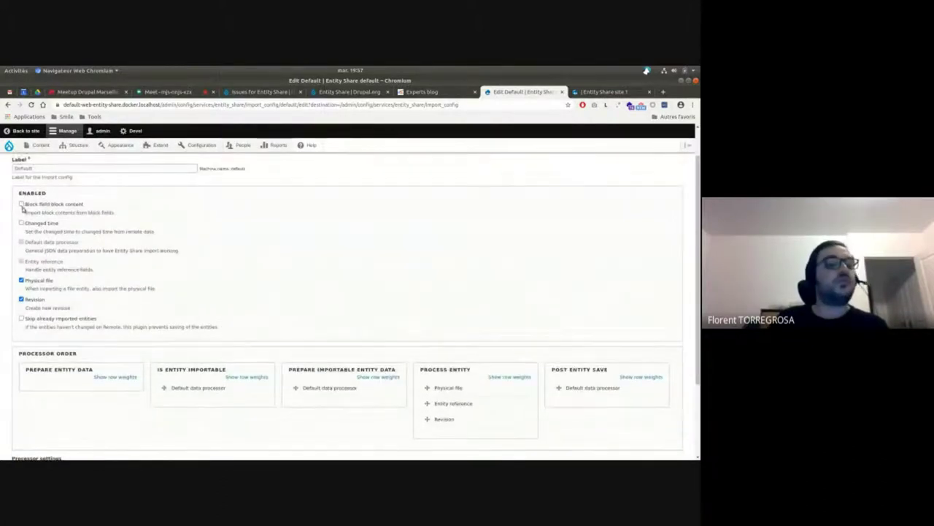
pyautogui.click(21, 319)
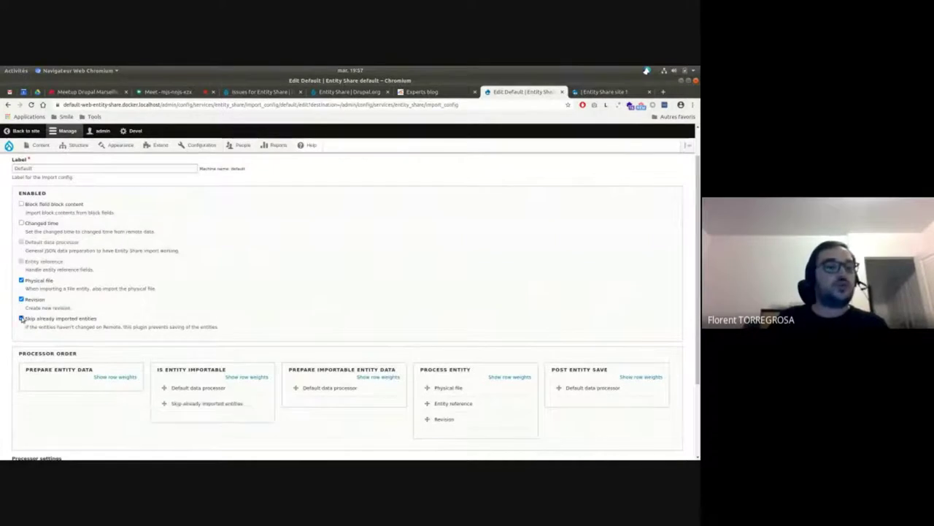
pyautogui.click(21, 319)
pyautogui.click(22, 222)
pyautogui.click(22, 222)
# Review the import plugins, their processor order and their settings in the Default import config.
pyautogui.scroll(-1, 130, 331)
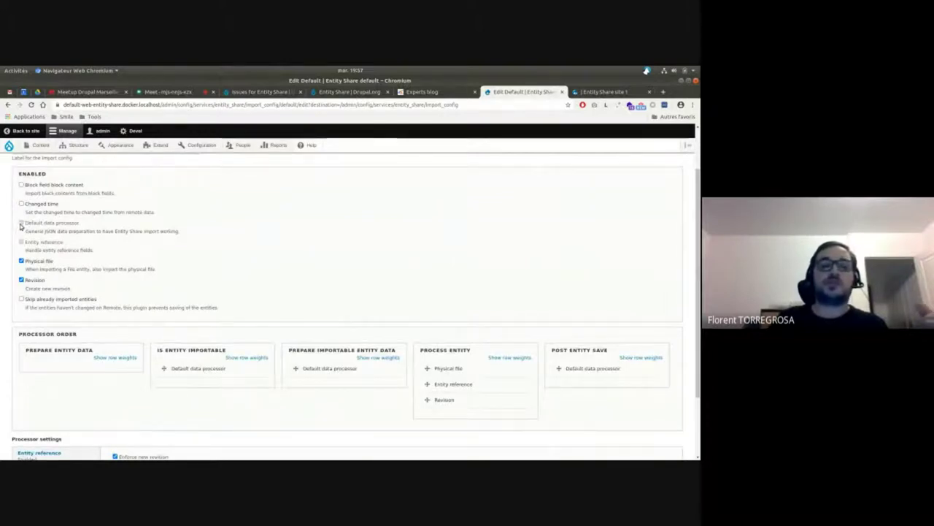
pyautogui.scroll(-1, 86, 303)
pyautogui.scroll(-2, 86, 303)
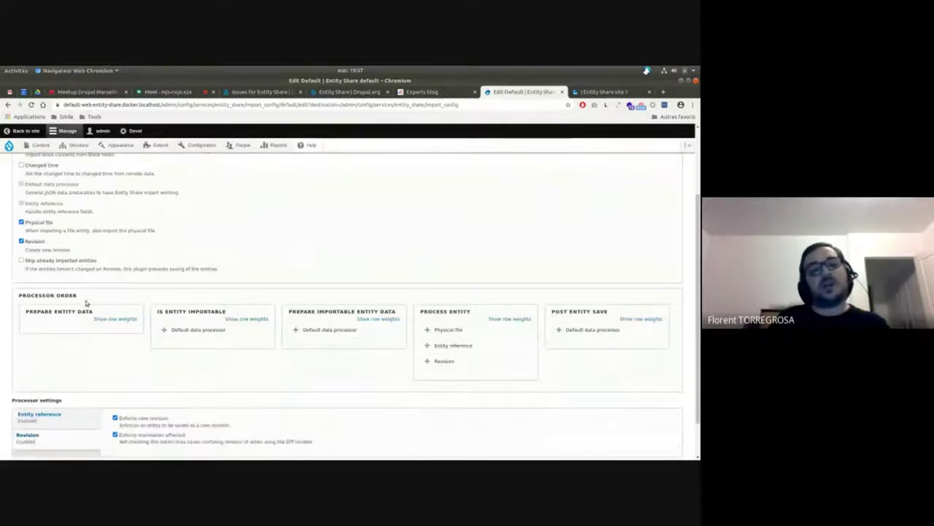
pyautogui.scroll(-3, 104, 280)
pyautogui.scroll(3, 148, 295)
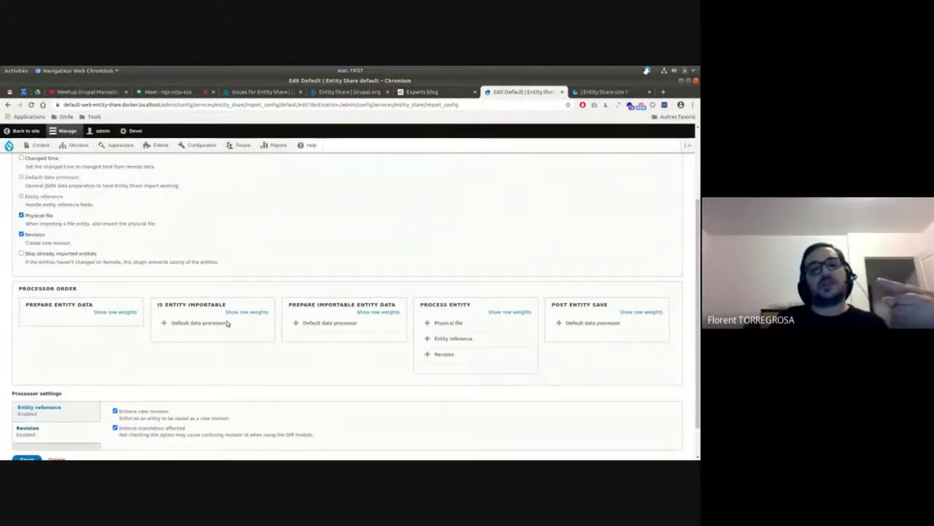
pyautogui.scroll(3, 124, 297)
pyautogui.scroll(-1, 124, 297)
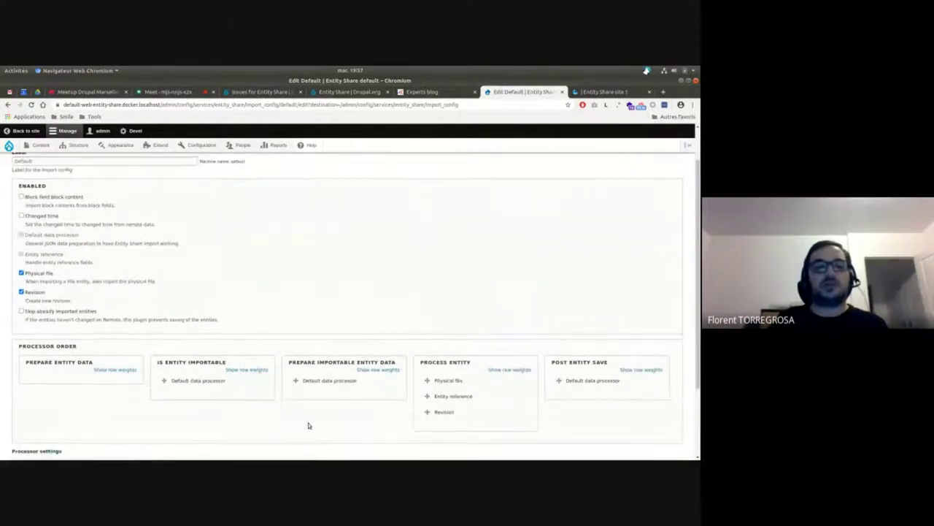
# Enable the Skip already imported entities and Block field block content plugins in the Default import config.
pyautogui.scroll(-1, 206, 372)
pyautogui.click(22, 272)
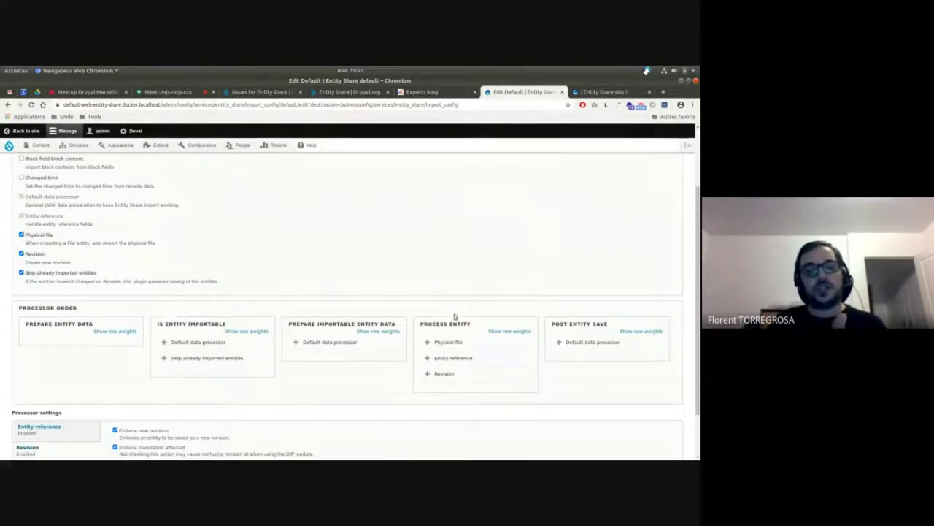
pyautogui.scroll(1, 144, 328)
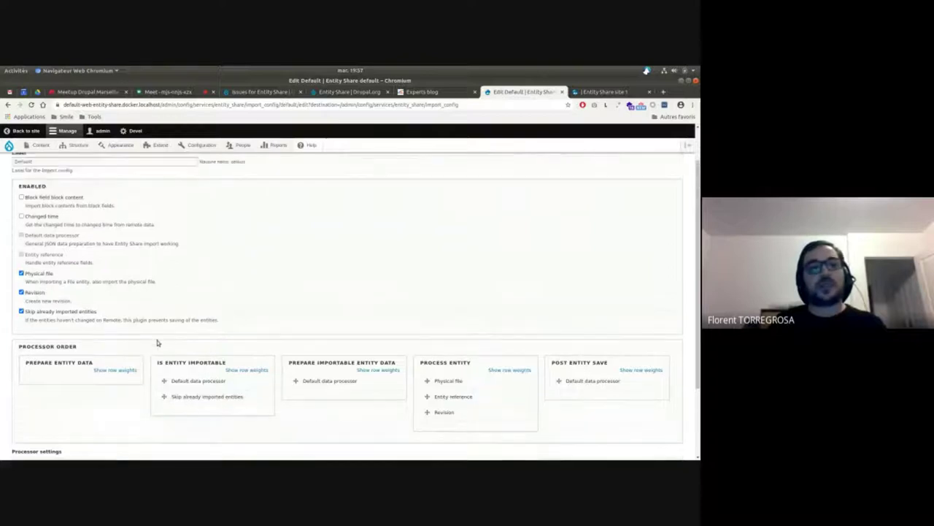
pyautogui.click(22, 198)
# Examine the Is entity importable and Prepare importable entity data stages and the Block field block content settings.
pyautogui.scroll(-2, 234, 314)
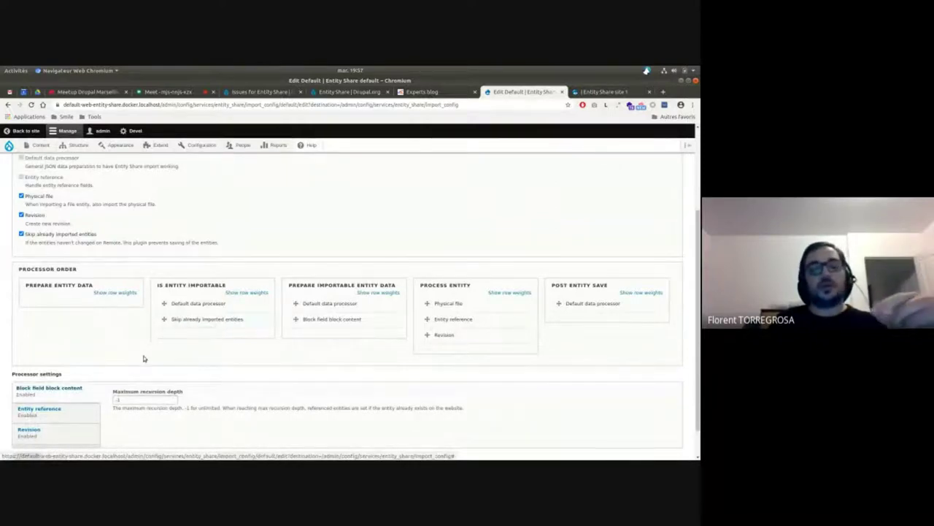
pyautogui.scroll(-1, 144, 358)
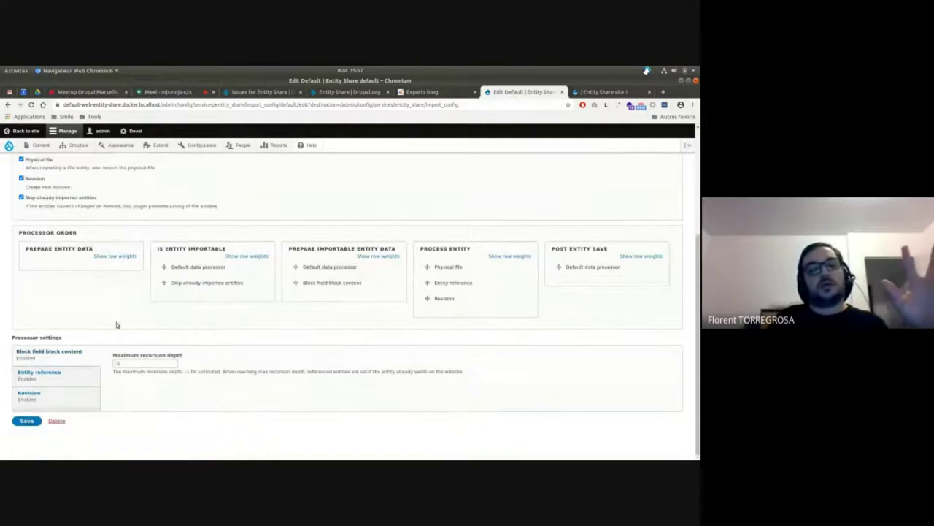
pyautogui.scroll(1, 131, 348)
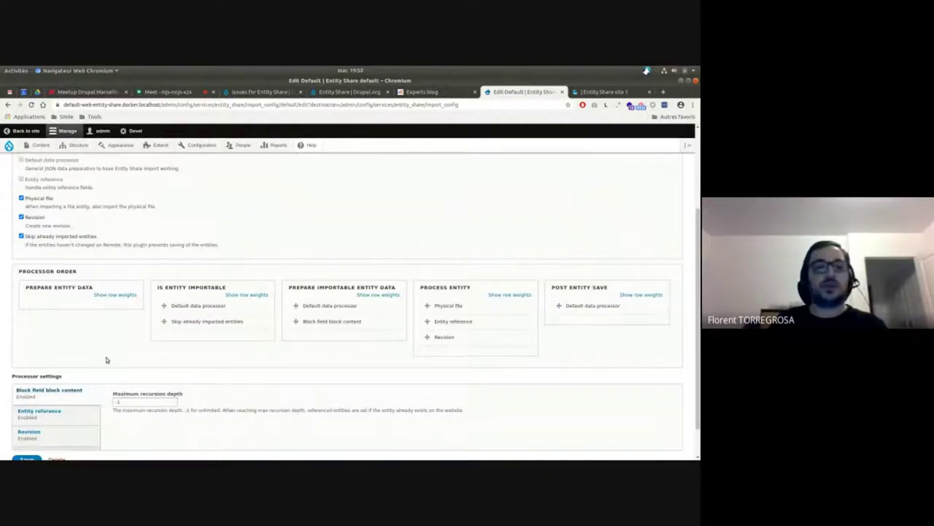
pyautogui.tripleClick(173, 288)
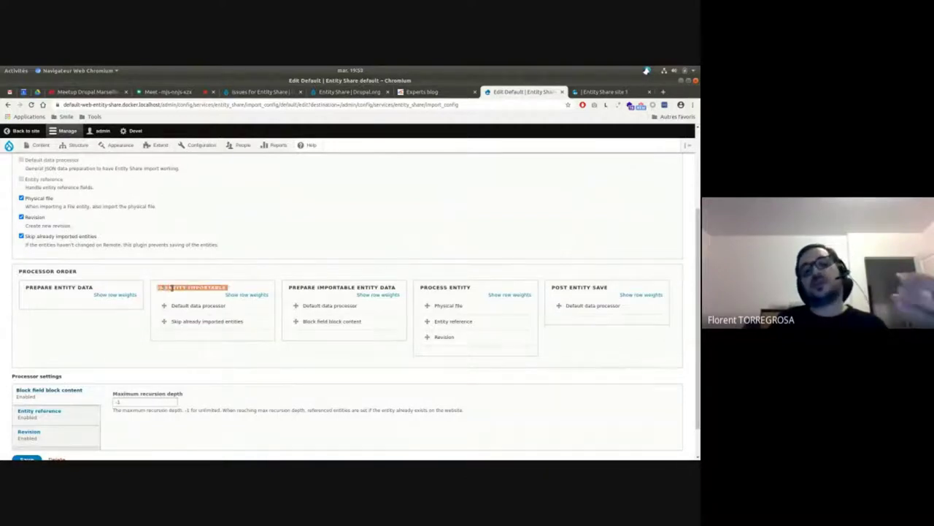
pyautogui.click(187, 339)
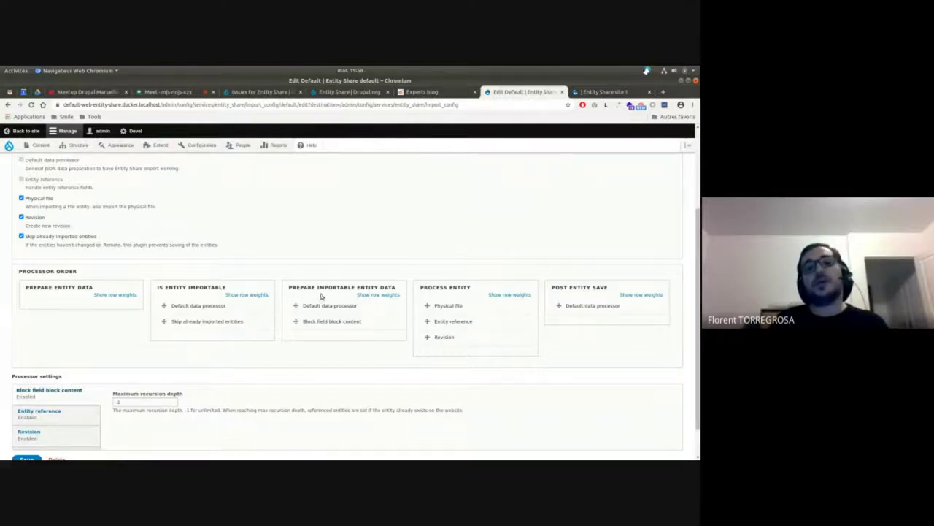
pyautogui.moveTo(290, 288); pyautogui.dragTo(399, 290)
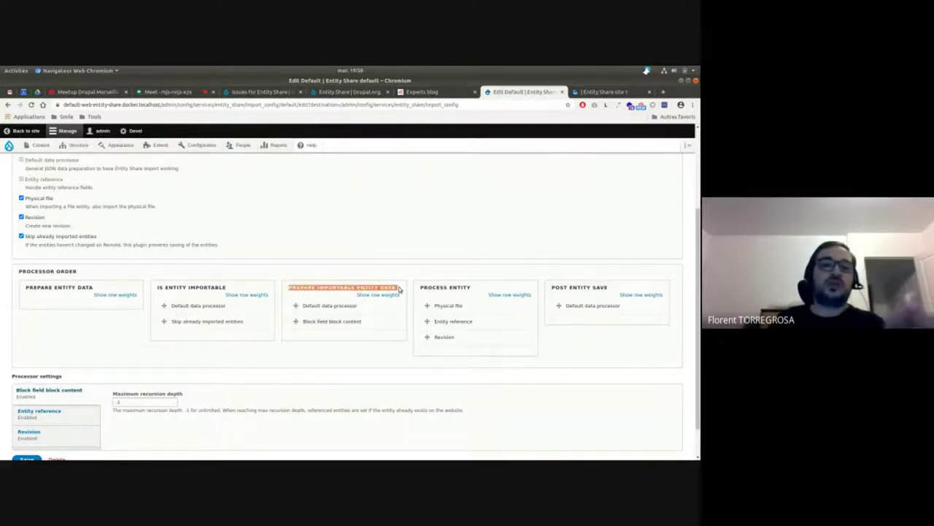
pyautogui.click(400, 290)
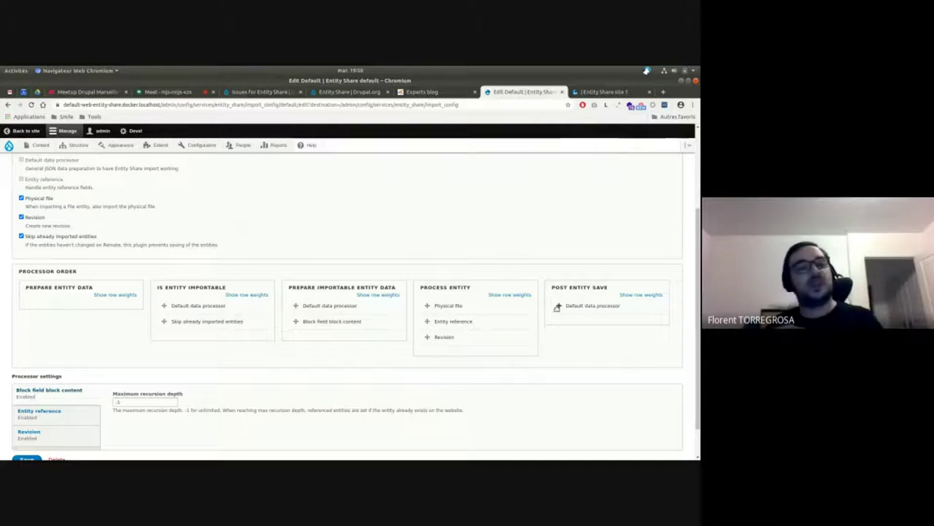
pyautogui.scroll(-1, 60, 370)
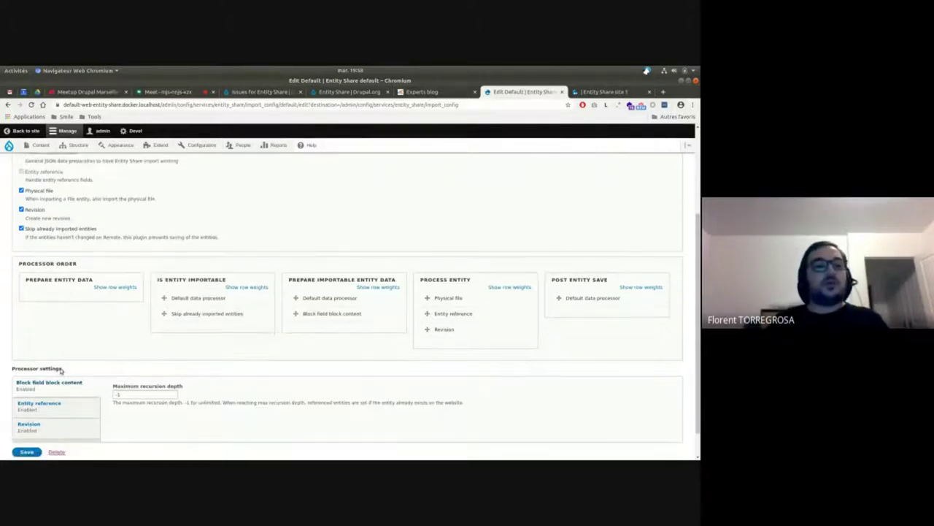
# Examine the Entity reference recursion depth and the Revision plugin settings in the Default import config.
pyautogui.scroll(-2, 65, 371)
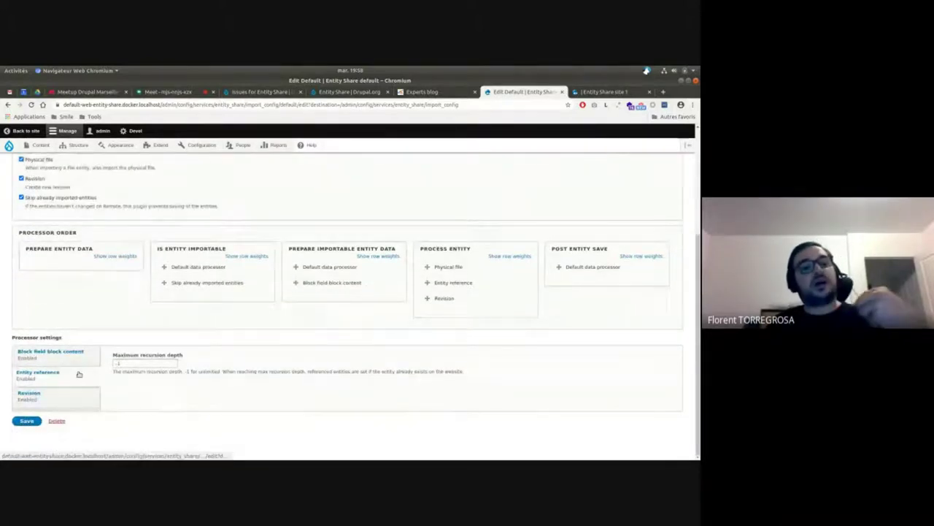
pyautogui.scroll(1, 77, 376)
pyautogui.scroll(1, 142, 380)
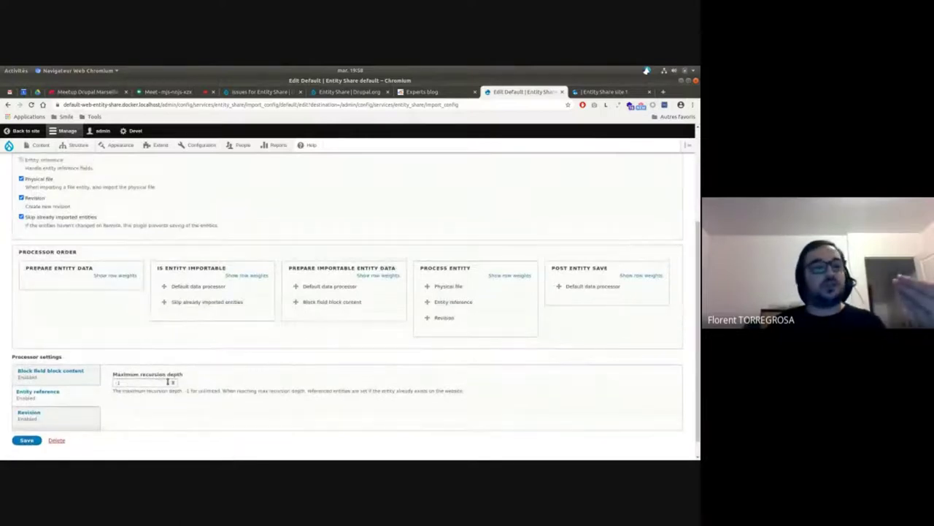
pyautogui.click(174, 381)
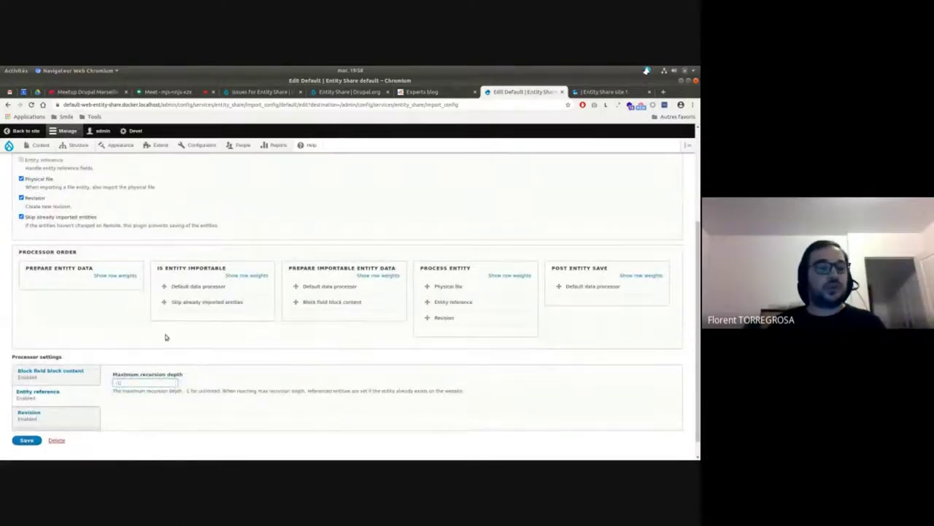
pyautogui.click(42, 416)
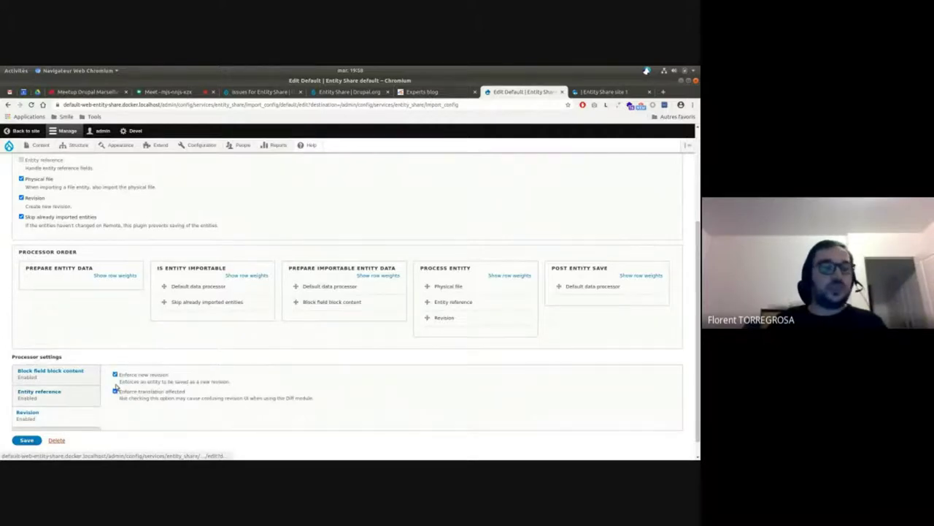
pyautogui.scroll(3, 119, 348)
pyautogui.scroll(-2, 130, 394)
pyautogui.scroll(-1, 130, 394)
pyautogui.scroll(3, 130, 394)
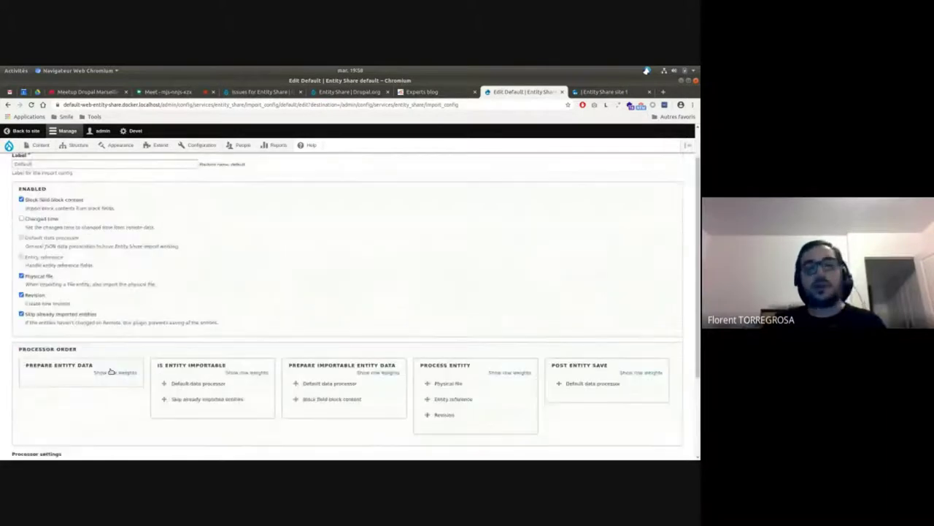
pyautogui.scroll(1, 224, 271)
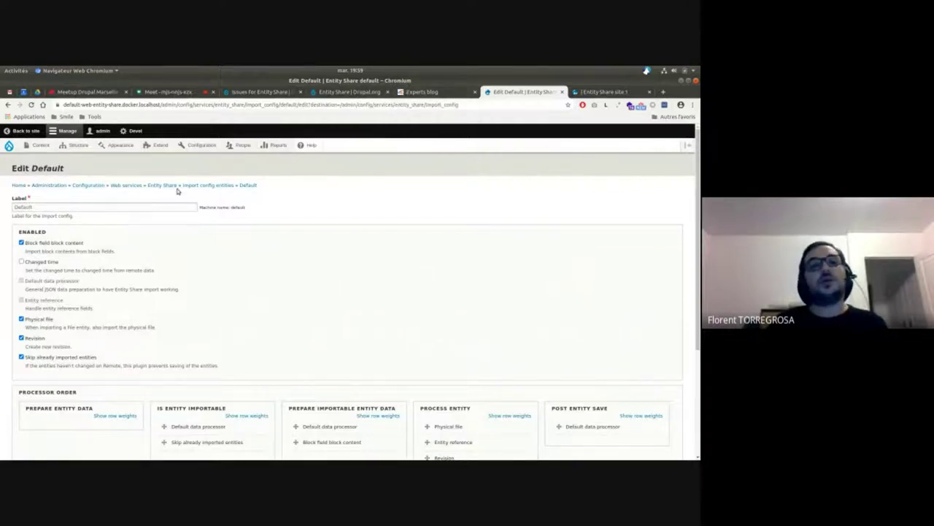
# Open the Entity Share pull entities page in the site's content administration.
pyautogui.moveTo(38, 146)
pyautogui.moveTo(43, 188)
pyautogui.click(126, 191)
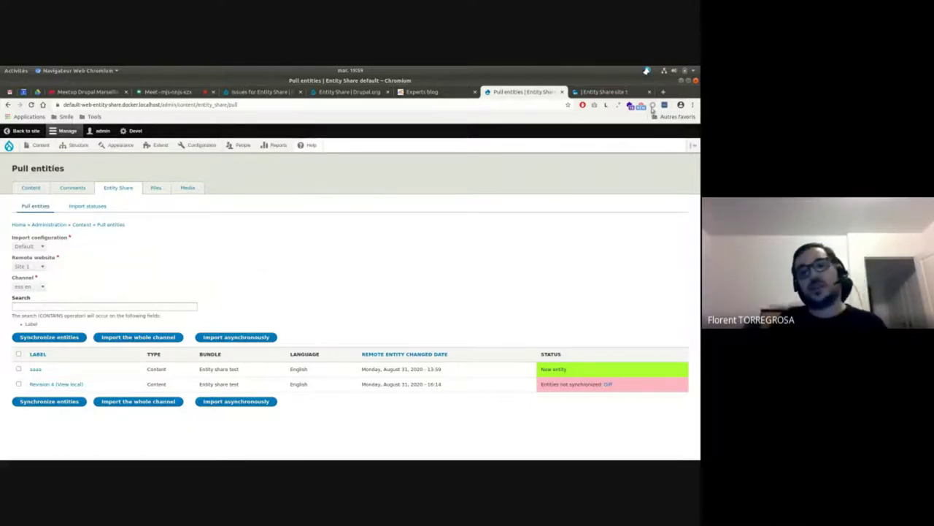
# Switch to Entity Share site 1 and open its ess en channel for editing.
pyautogui.click(579, 92)
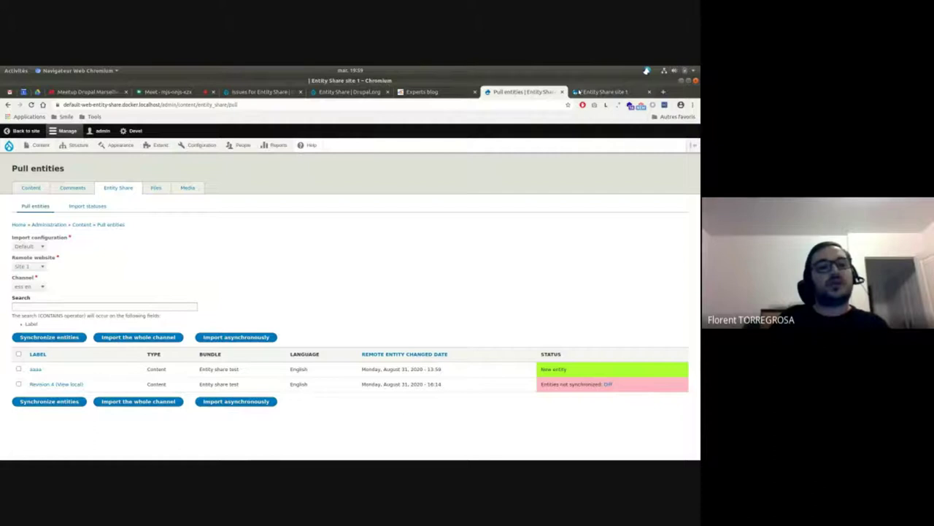
pyautogui.moveTo(199, 145)
pyautogui.moveTo(208, 291)
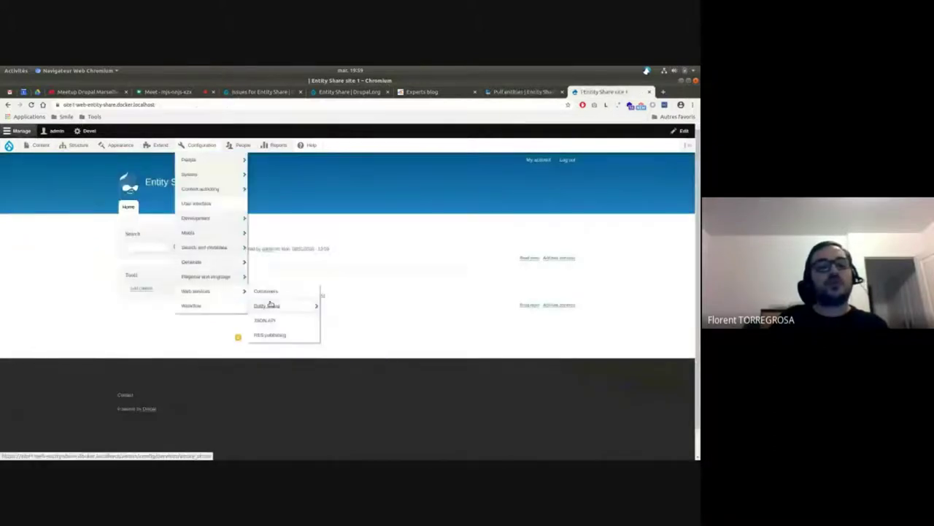
pyautogui.moveTo(270, 305)
pyautogui.click(347, 309)
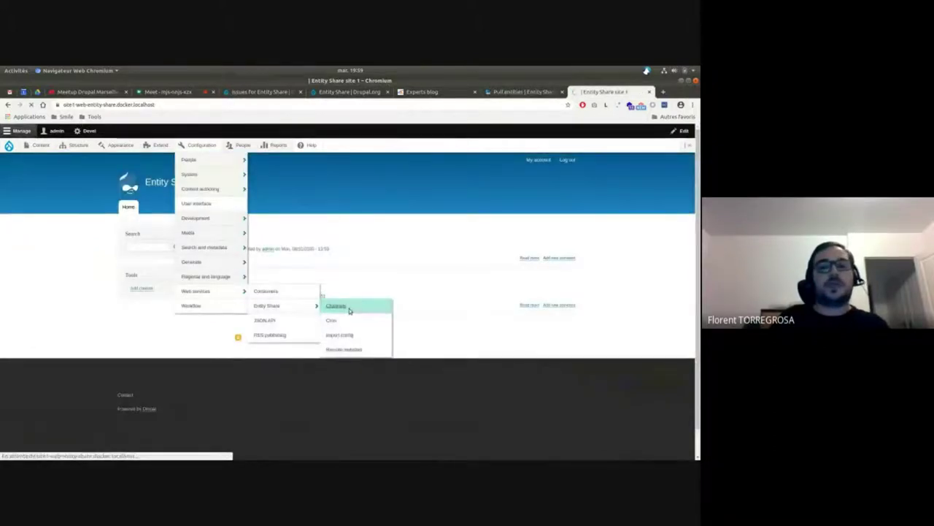
pyautogui.click(520, 232)
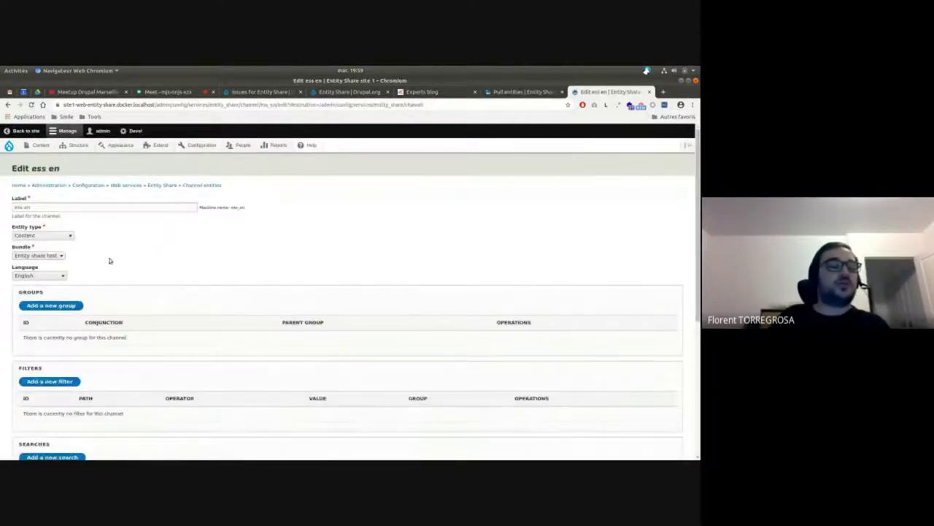
# Check the entity type, bundle and language choices of the ess en channel without changing them.
pyautogui.click(29, 235)
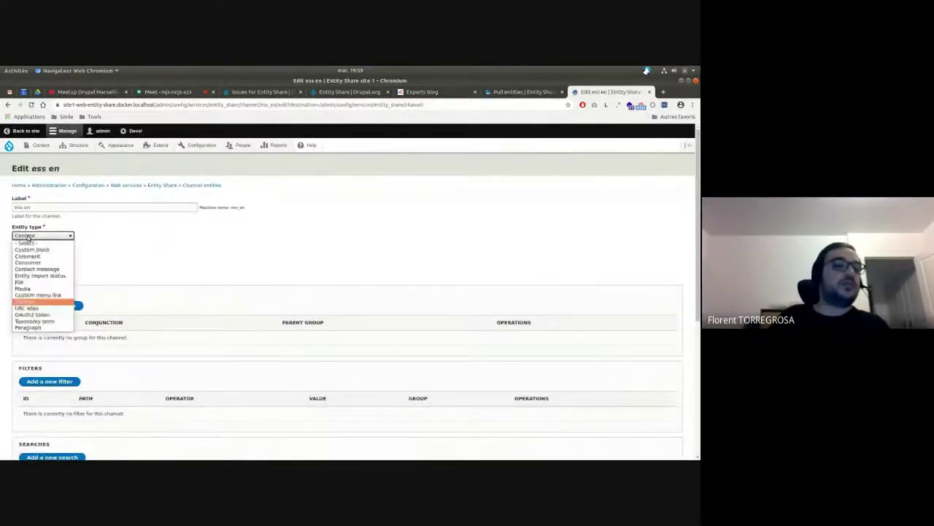
pyautogui.click(139, 269)
pyautogui.click(38, 255)
pyautogui.click(37, 270)
# Examine the ess en channel's groups, filters, searches, sorts and authorized users.
pyautogui.scroll(-3, 59, 299)
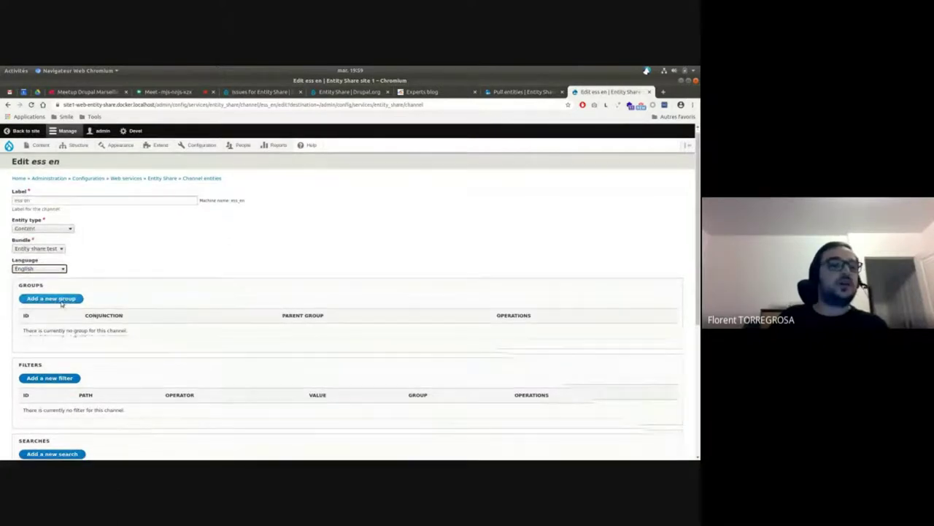
pyautogui.scroll(-2, 59, 299)
pyautogui.scroll(2, 119, 205)
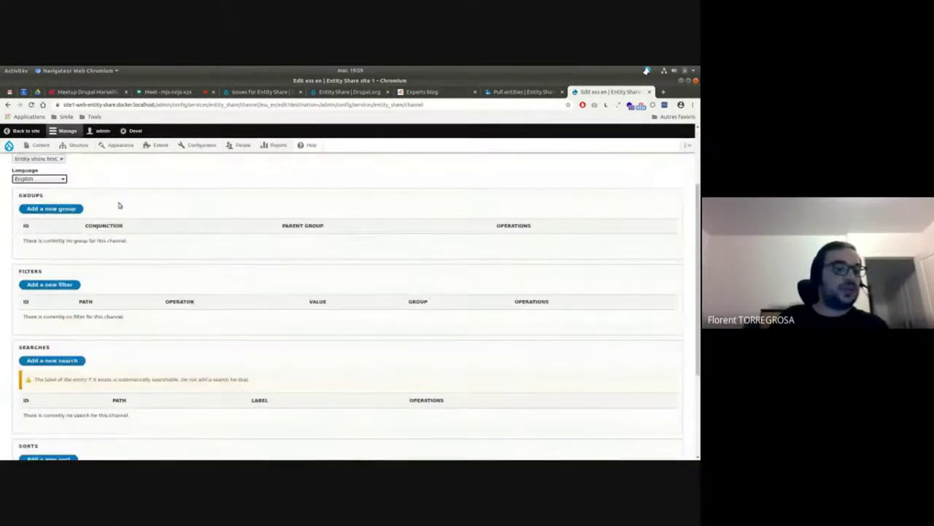
pyautogui.scroll(-3, 119, 205)
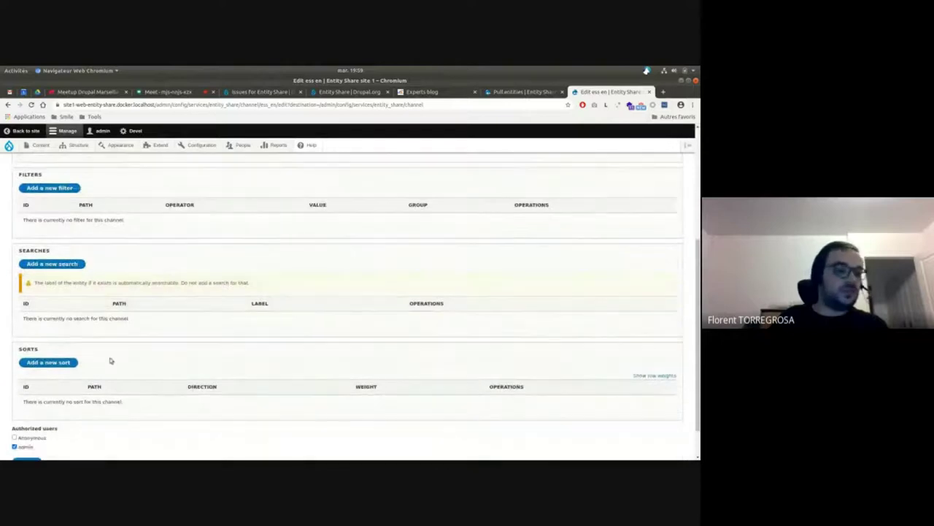
pyautogui.scroll(1, 177, 353)
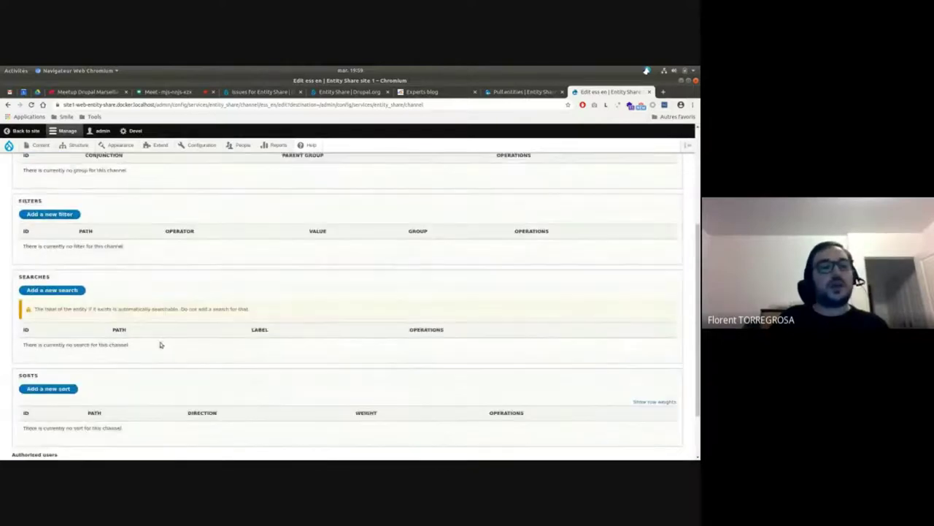
pyautogui.scroll(2, 110, 387)
pyautogui.scroll(-4, 64, 428)
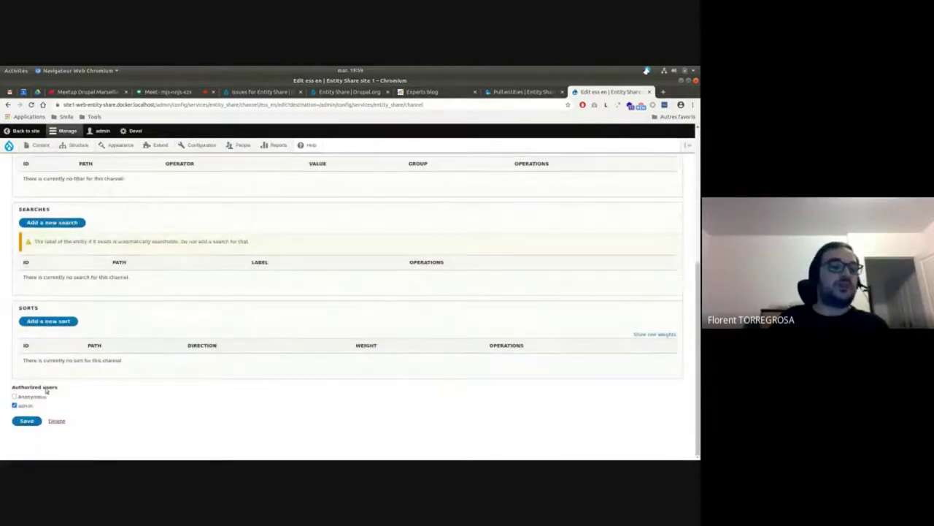
pyautogui.scroll(3, 183, 358)
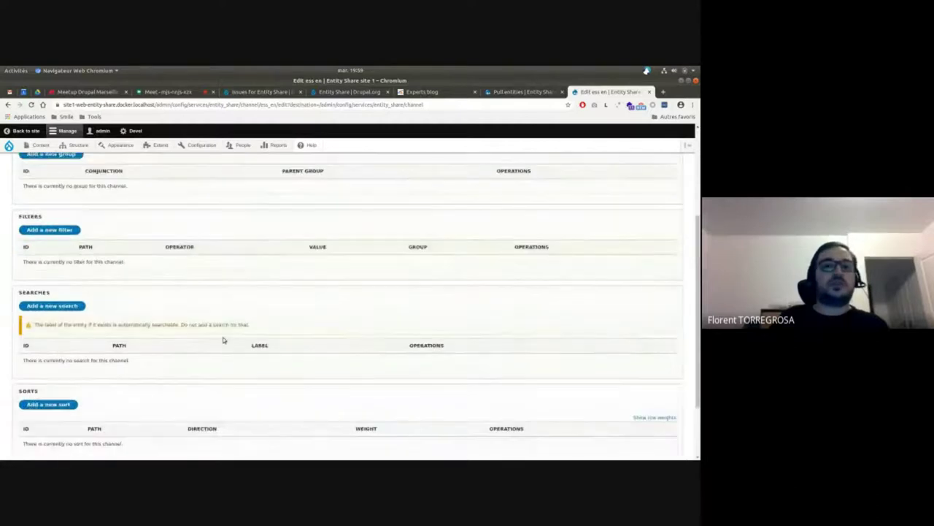
pyautogui.scroll(4, 224, 339)
# Return to the default site's Pull entities page and examine its import configuration selection.
pyautogui.click(349, 91)
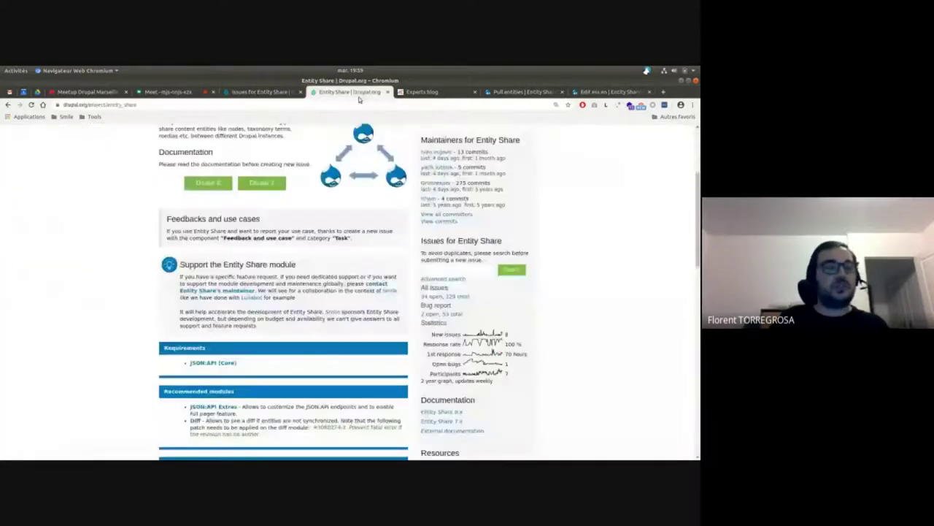
pyautogui.click(522, 92)
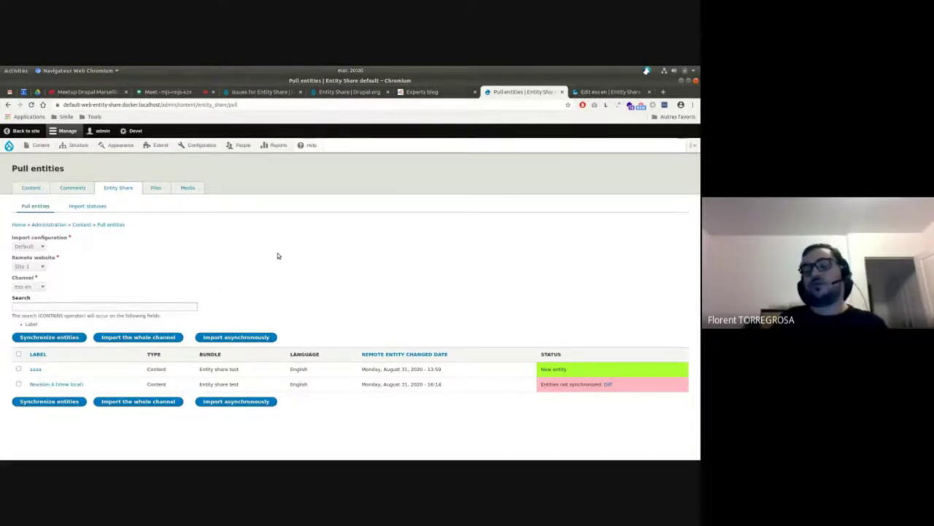
pyautogui.moveTo(694, 157)
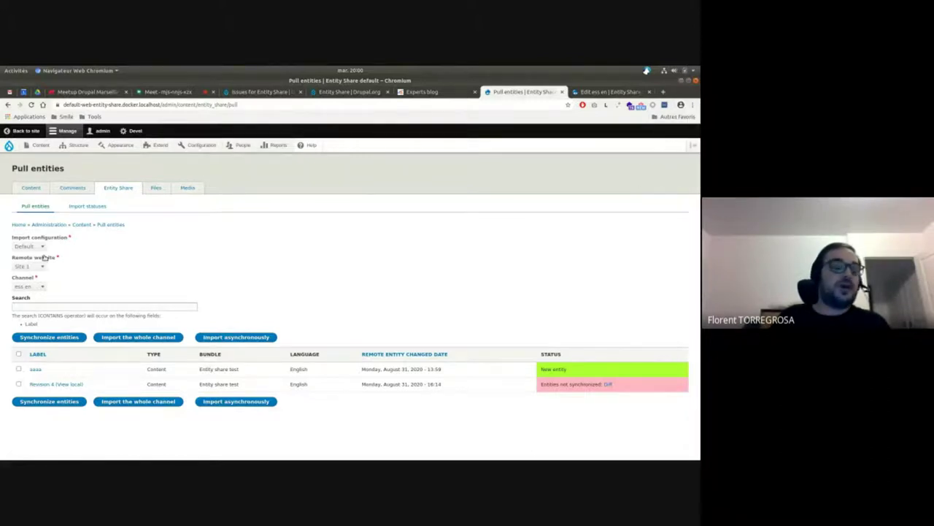
pyautogui.moveTo(12, 238)
pyautogui.mouseDown()
pyautogui.moveTo(73, 238)
pyautogui.moveTo(13, 238)
pyautogui.mouseUp()
pyautogui.doubleClick(62, 239)
pyautogui.click(18, 238)
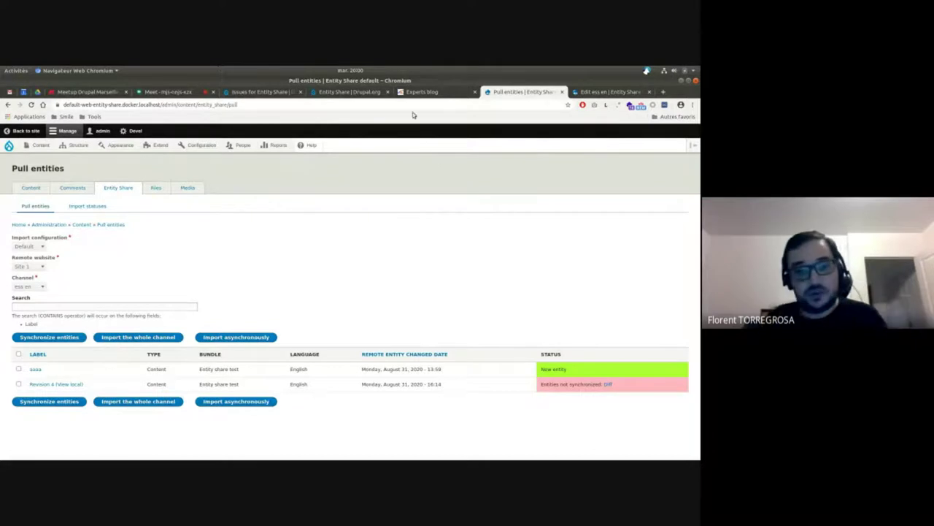
# Review the recommended modules on the Drupal.org Entity Share project page and open the 8.x-3.0-alpha1 release page.
pyautogui.click(344, 93)
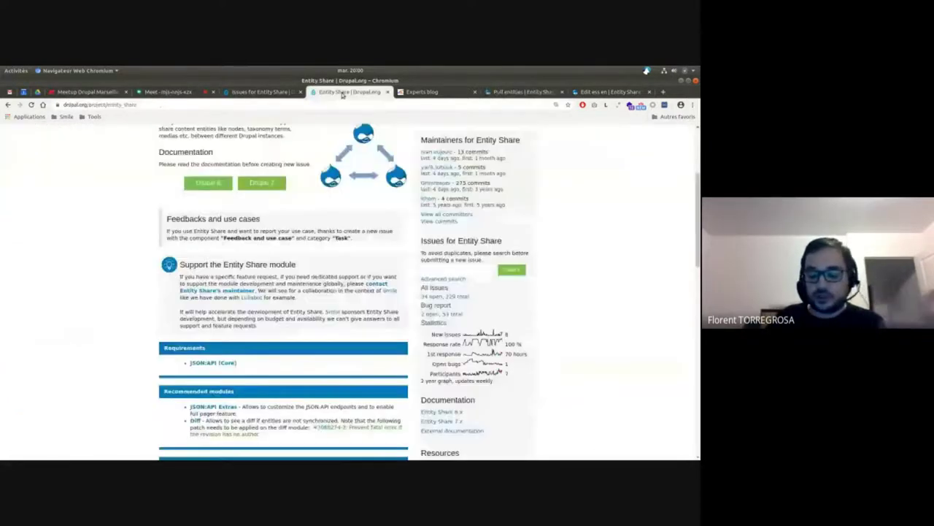
pyautogui.scroll(-3, 223, 310)
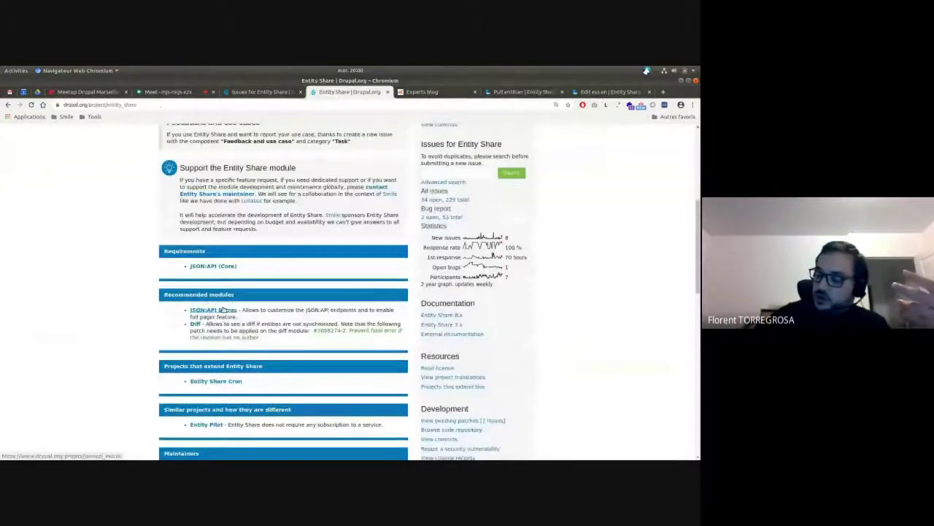
pyautogui.click(555, 92)
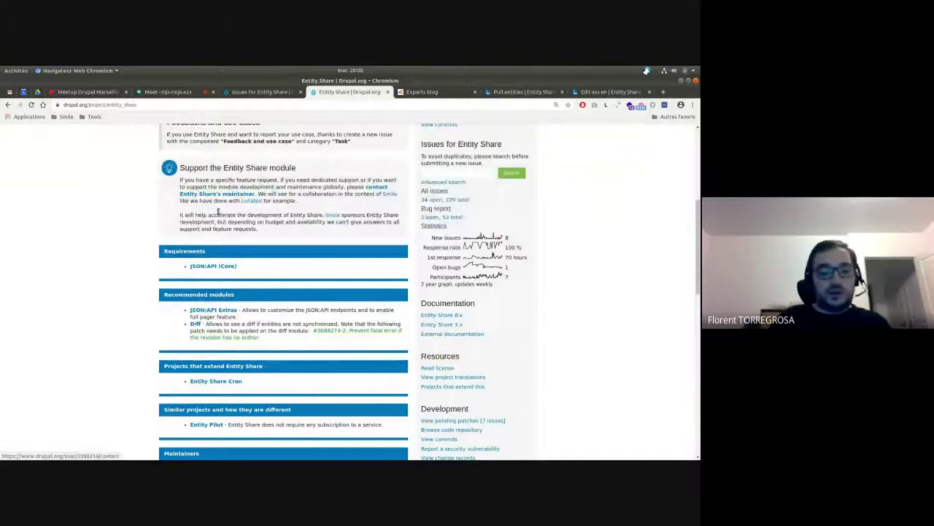
pyautogui.scroll(-1, 226, 263)
pyautogui.scroll(-8, 230, 265)
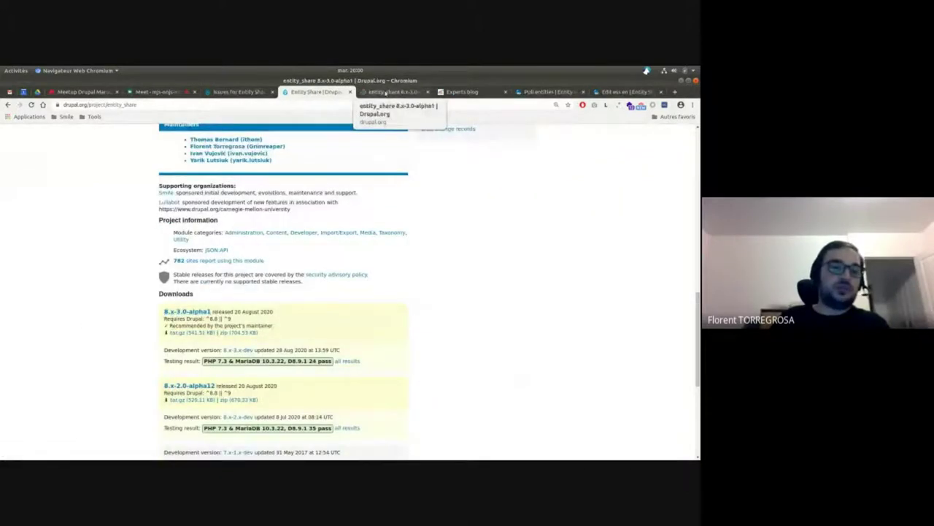
pyautogui.click(385, 92)
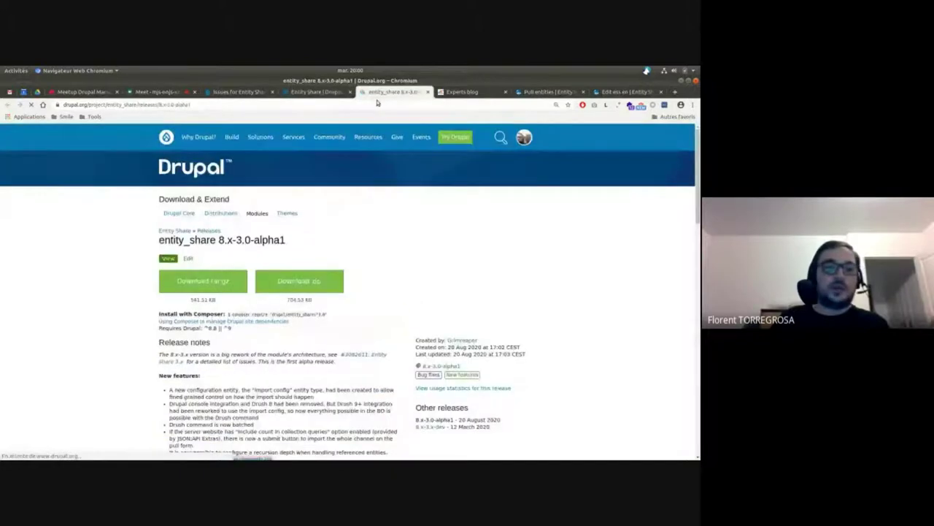
# Read the new features, upgrade path notes, Drush manual steps and changelog in the 8.x-3.0-alpha1 release notes.
pyautogui.scroll(-4, 244, 281)
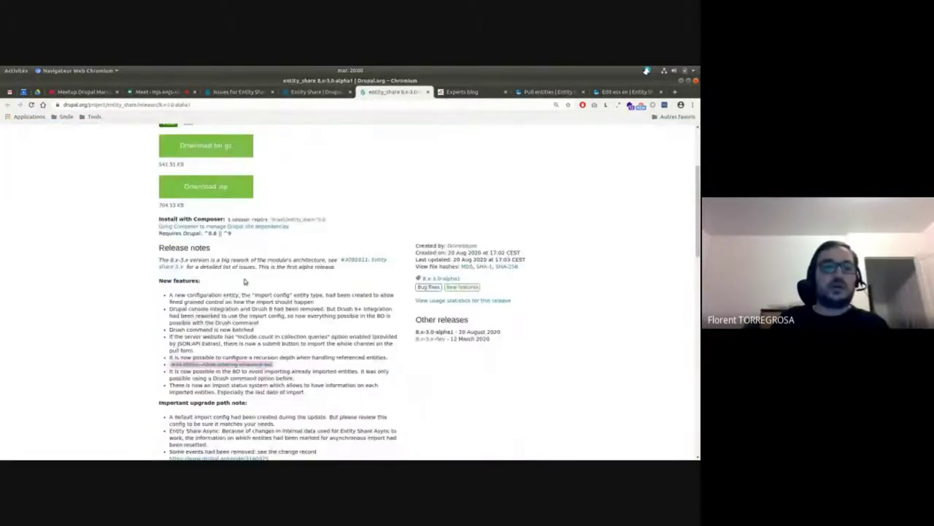
pyautogui.scroll(-6, 244, 281)
pyautogui.scroll(3, 243, 248)
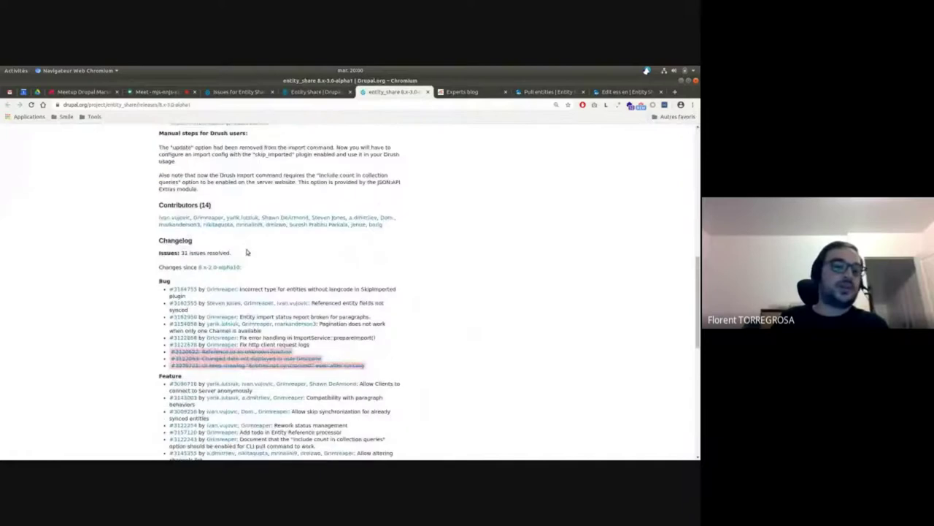
pyautogui.scroll(6, 247, 252)
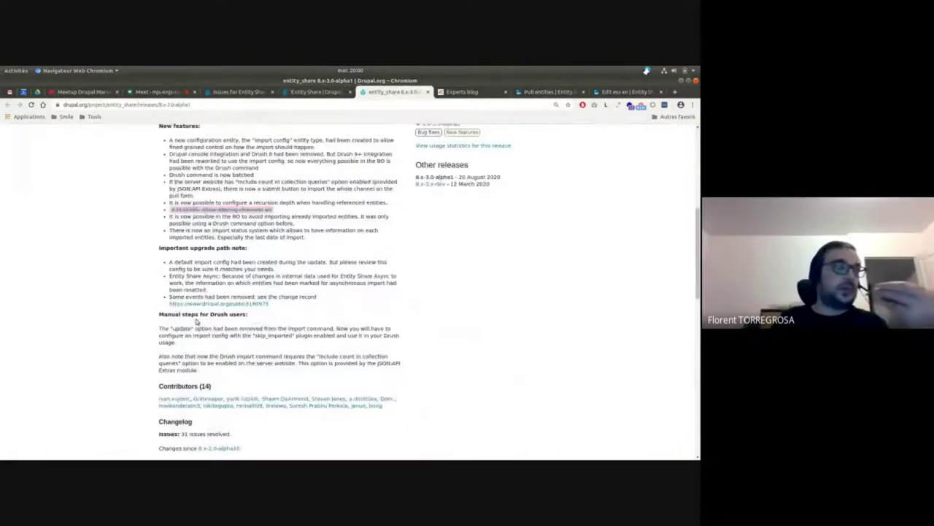
pyautogui.scroll(-1, 223, 326)
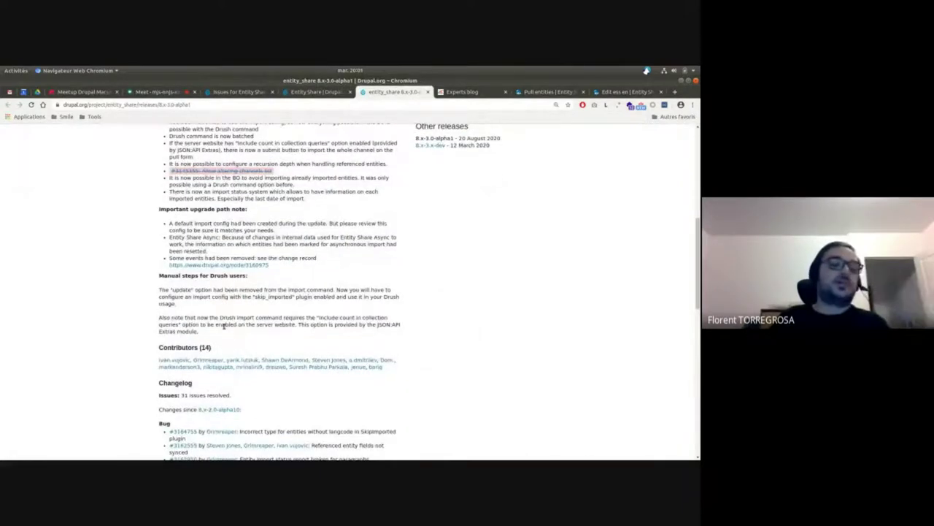
# Return to the Entity Share project page and review its downloads and project information.
pyautogui.click(326, 89)
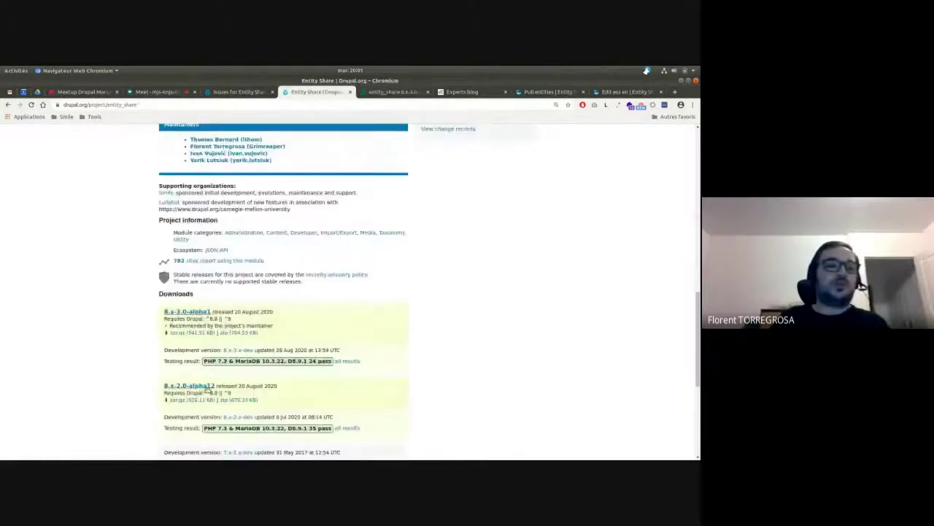
pyautogui.scroll(10, 426, 243)
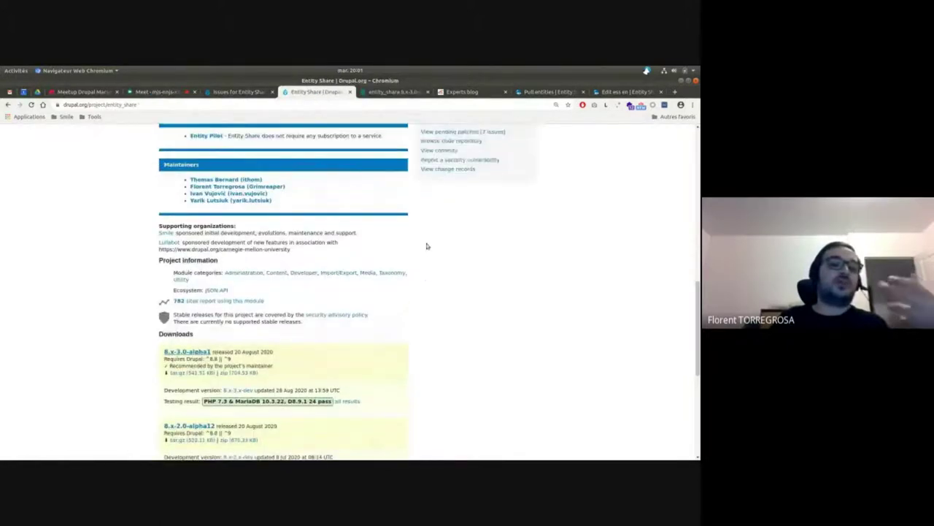
pyautogui.scroll(5, 431, 260)
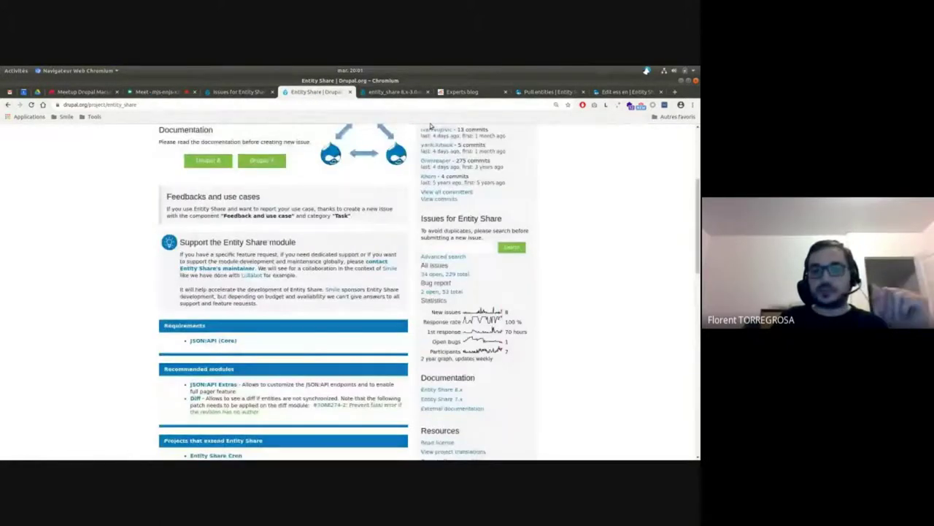
# Close the 8.x-3.0-alpha1 release page and switch to the Smile Experts blog article about Entity Share.
pyautogui.click(430, 91)
pyautogui.click(394, 91)
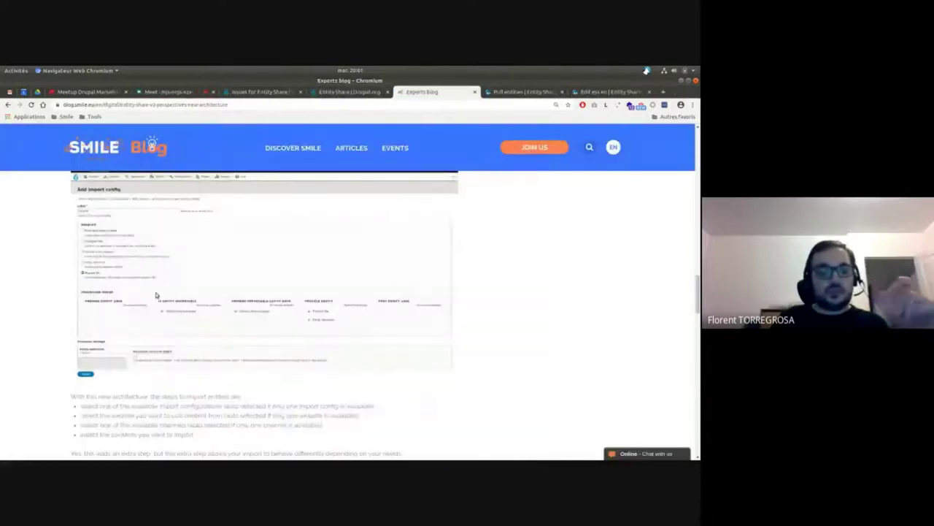
# Read the blog article's sections on benefits for developers, benefits for administrators, and the conclusion and roadmap.
pyautogui.scroll(-4, 144, 281)
pyautogui.scroll(-6, 134, 310)
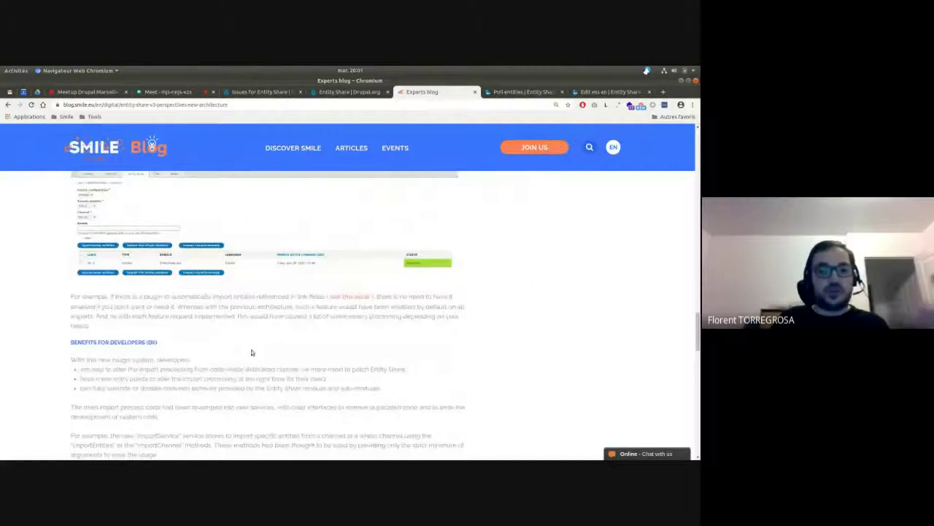
pyautogui.scroll(-4, 222, 348)
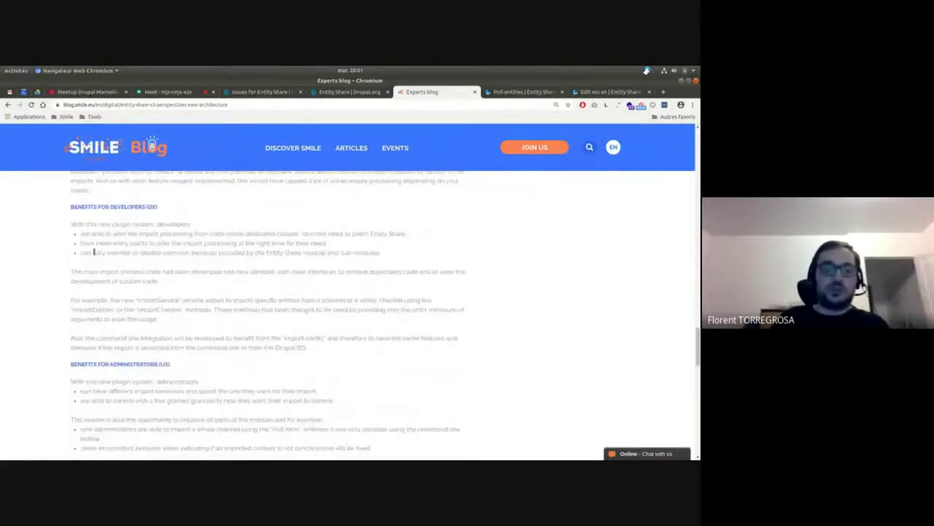
pyautogui.scroll(1, 97, 245)
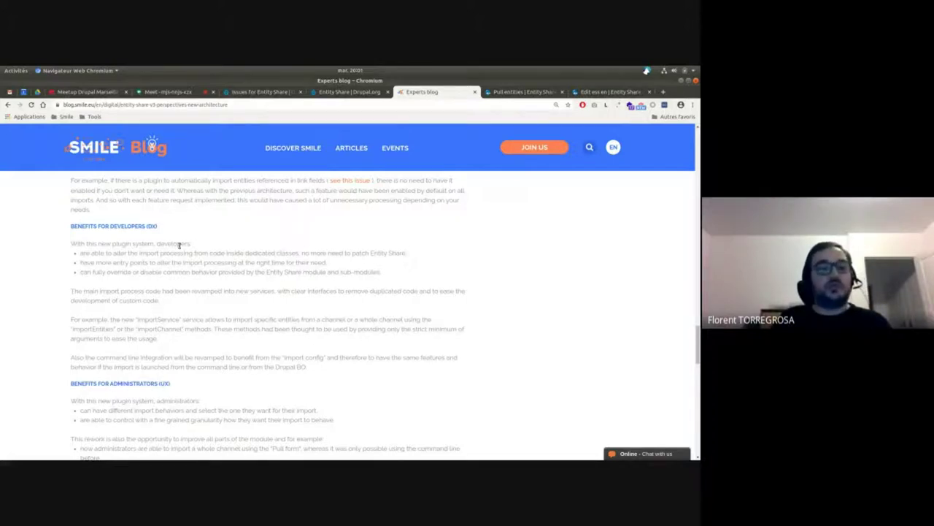
pyautogui.scroll(-1, 192, 267)
pyautogui.scroll(-1, 188, 274)
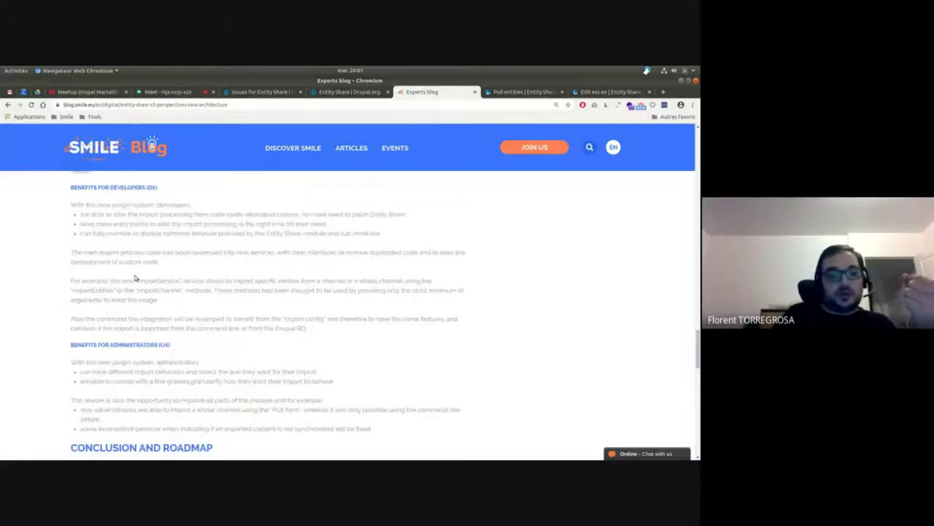
pyautogui.scroll(-1, 122, 300)
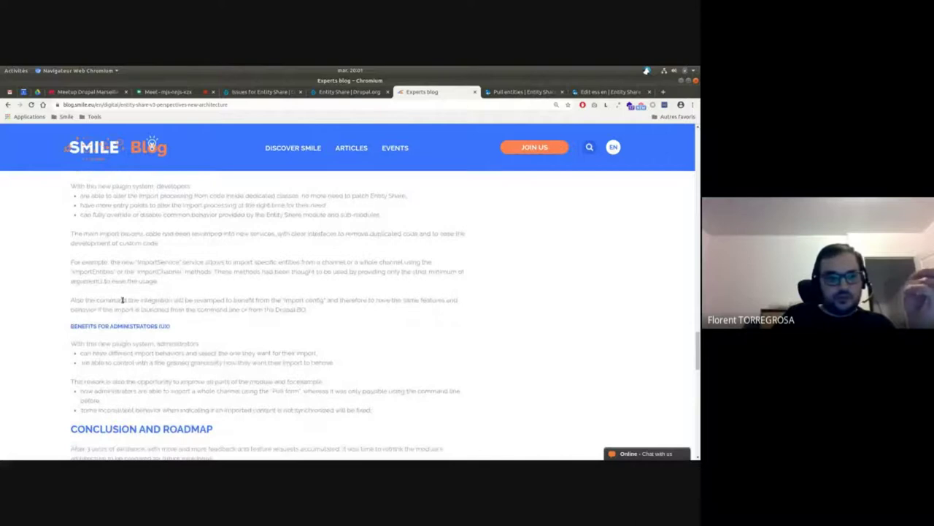
pyautogui.scroll(-2, 88, 272)
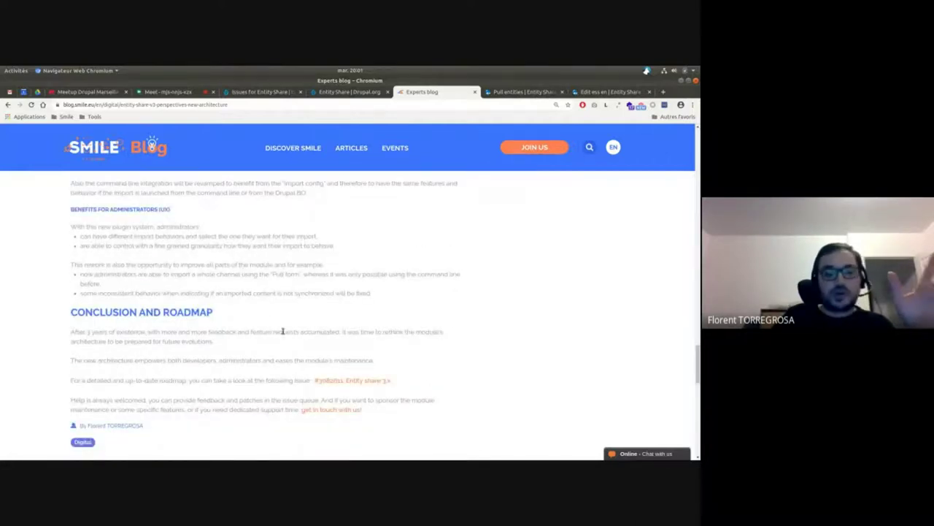
# Go back through the article's import config screenshots and limitations section to its Starting point section.
pyautogui.scroll(2, 284, 329)
pyautogui.scroll(5, 285, 325)
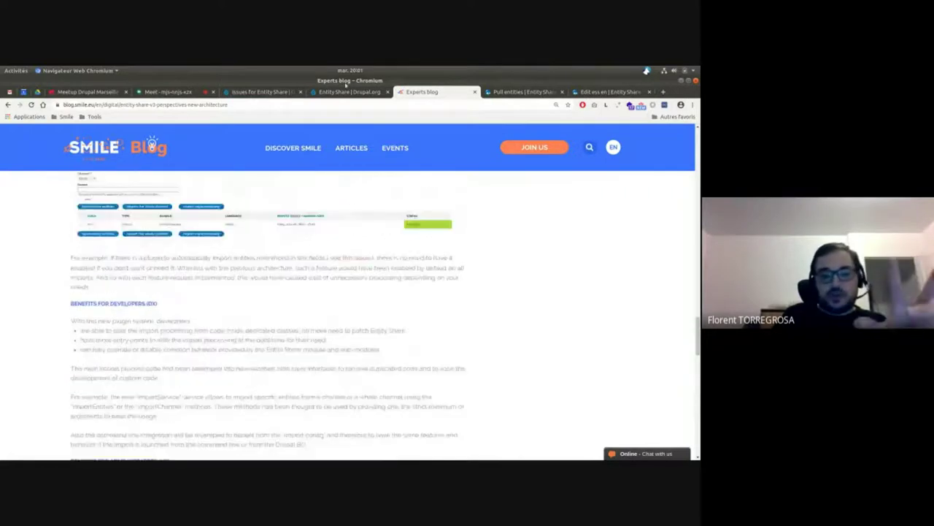
pyautogui.scroll(15, 354, 238)
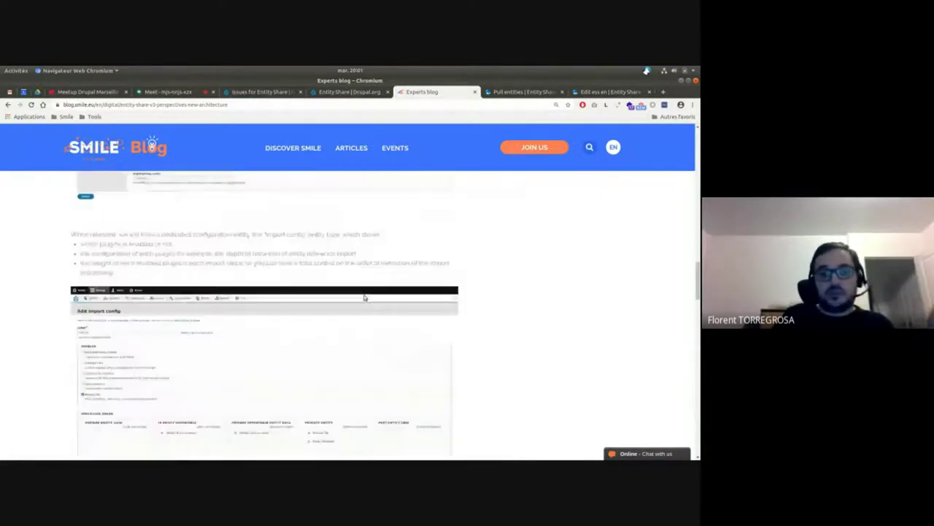
pyautogui.scroll(1, 335, 306)
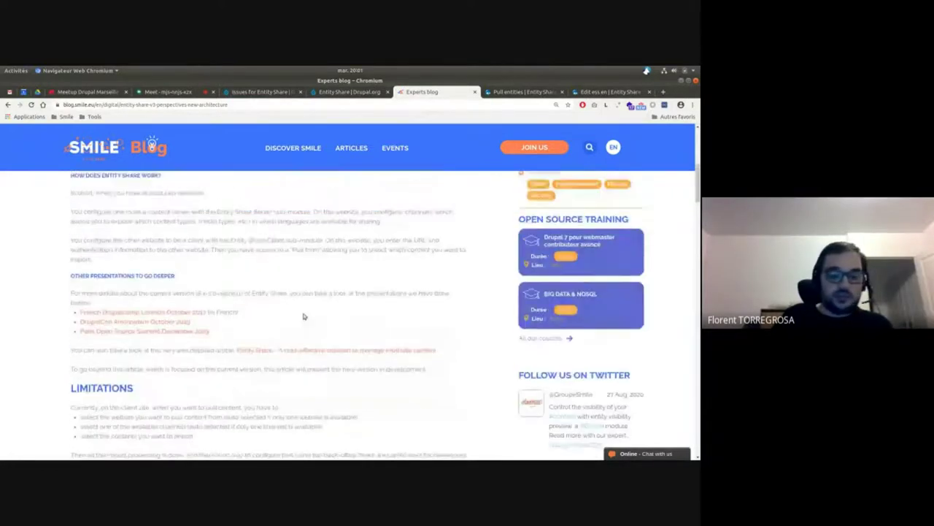
pyautogui.scroll(7, 290, 284)
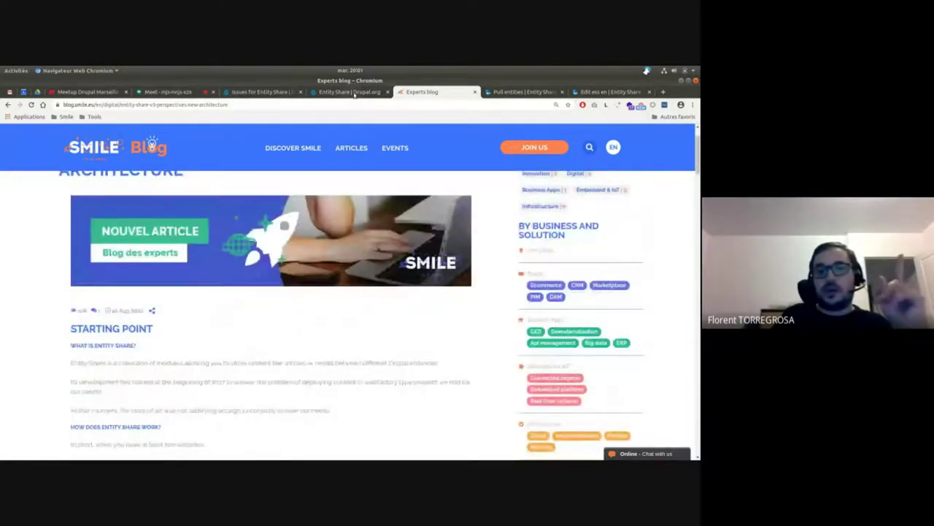
# Switch to the Drupal.org issue list for Entity Share and look over the 8.x-3.x-dev issues.
pyautogui.click(353, 92)
pyautogui.hotkey('ctrl', 'pageup')
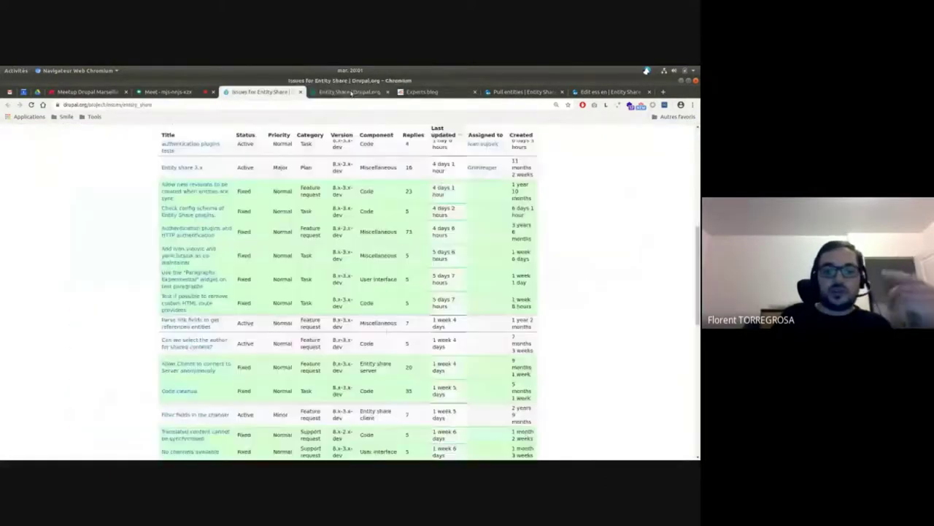
pyautogui.scroll(-3, 157, 264)
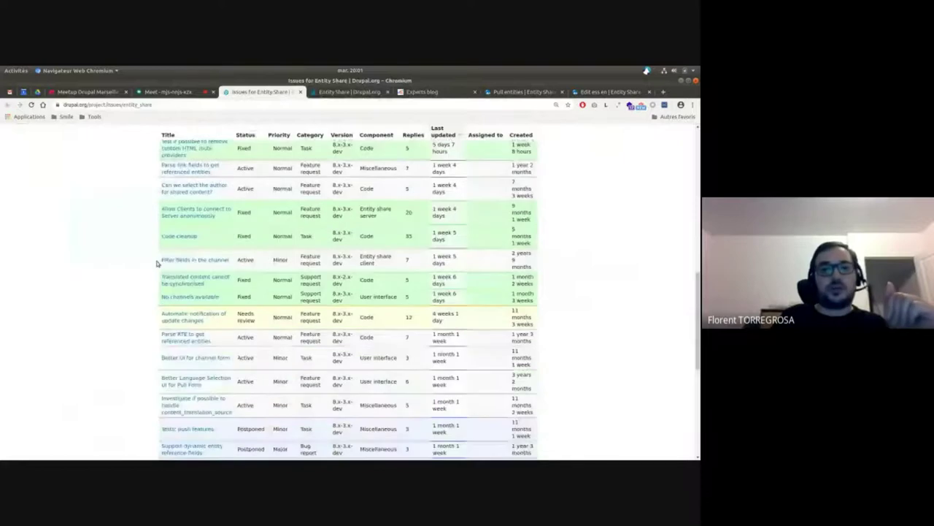
pyautogui.scroll(3, 84, 271)
pyautogui.scroll(3, 84, 271)
# Review the maintainers and supporting organizations on the Entity Share project page.
pyautogui.hotkey('ctrl', 'pagedown')
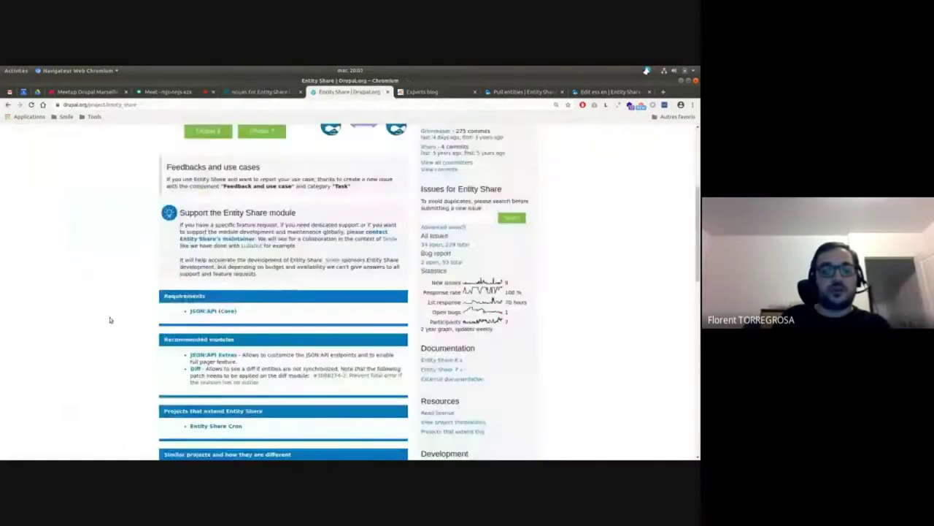
pyautogui.scroll(-3, 110, 319)
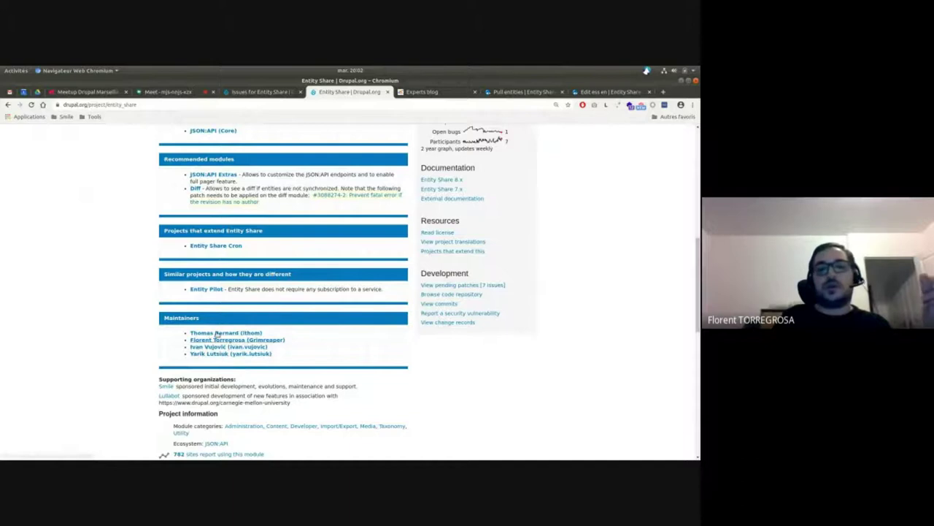
pyautogui.scroll(1, 203, 323)
pyautogui.scroll(5, 203, 324)
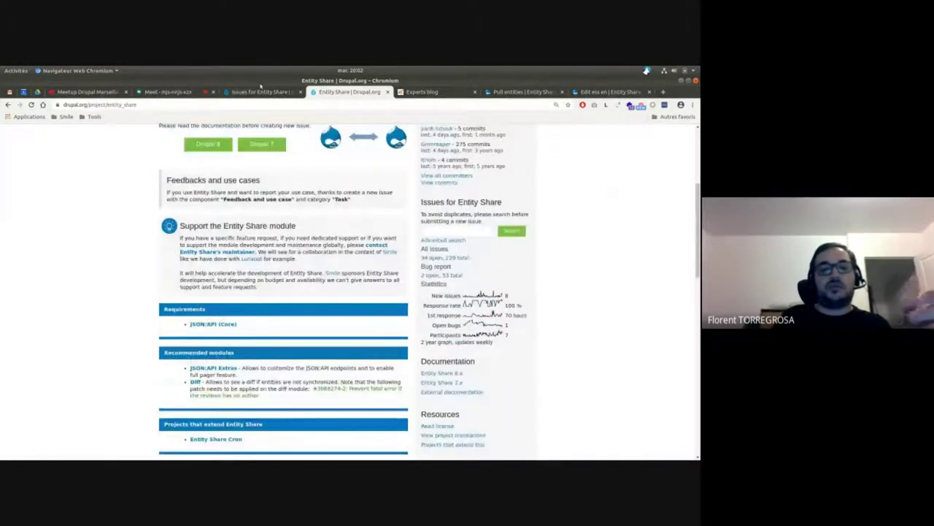
# Return to the Entity Share issue list and open the "Entity share 3.x" plan issue in a new tab.
pyautogui.hotkey('ctrl', 'pageup')
pyautogui.scroll(-3, 162, 306)
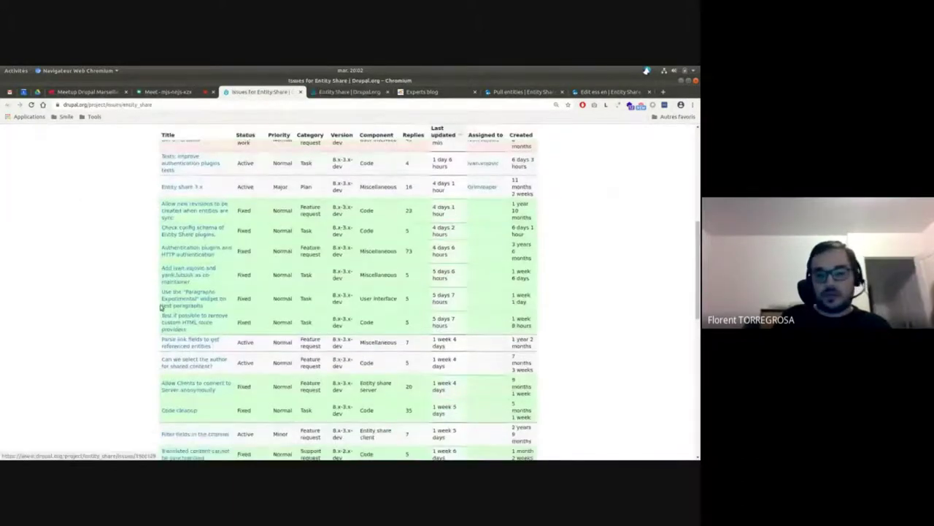
pyautogui.scroll(1, 161, 307)
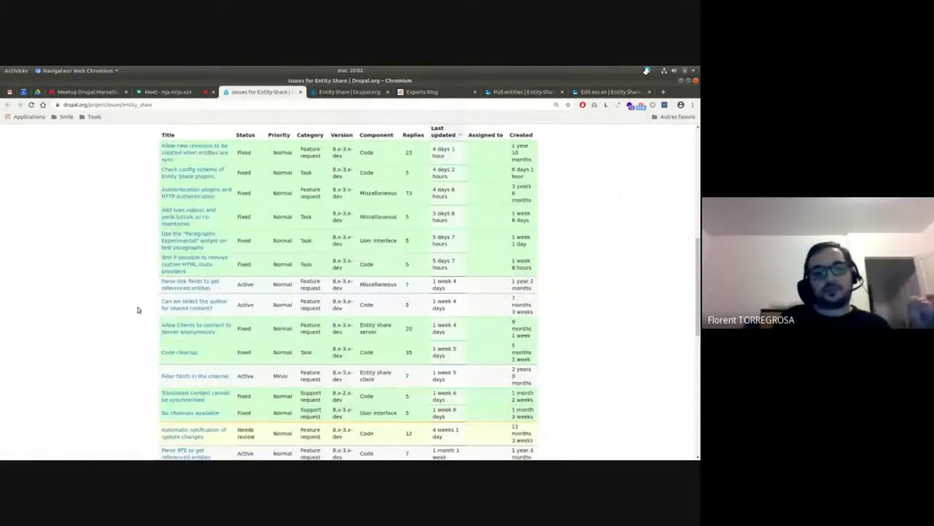
pyautogui.scroll(5, 137, 309)
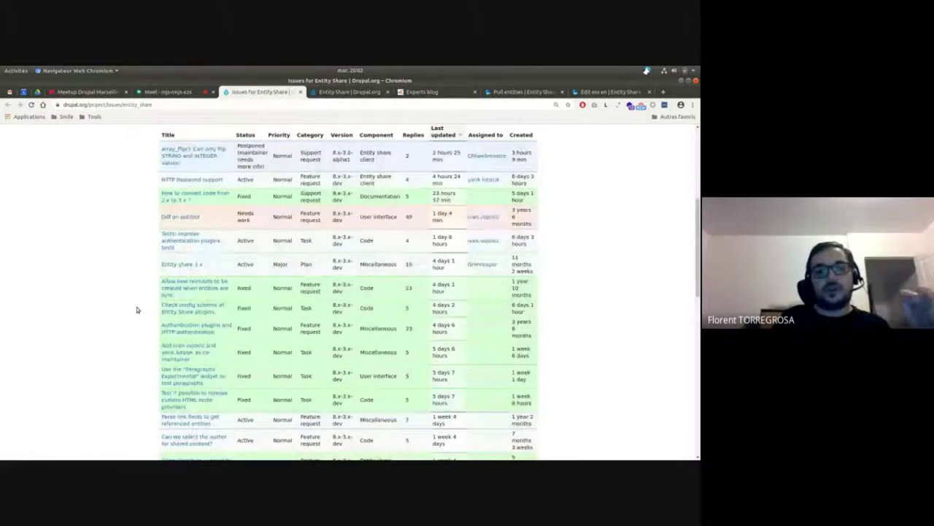
pyautogui.middleClick(173, 304)
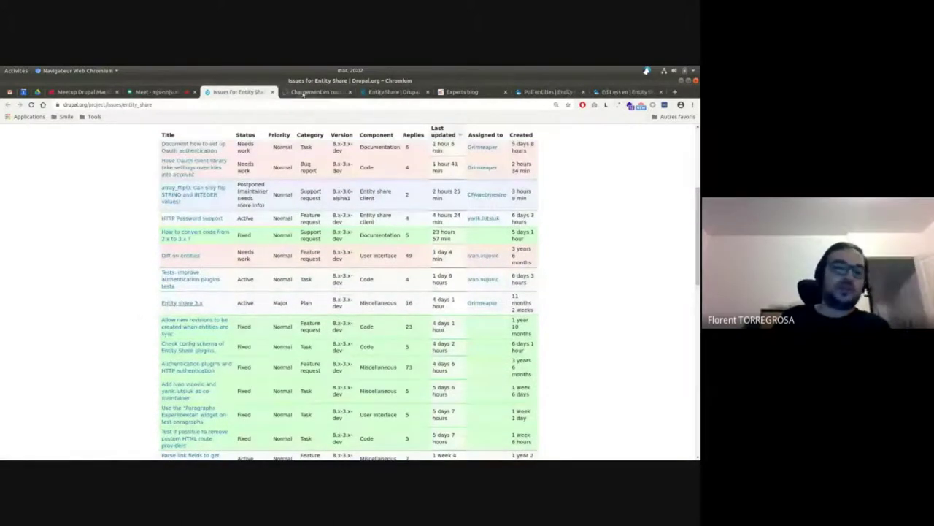
# Review the alpha blockers, beta blockers and new features in the "Entity share 3.x" plan, and close that issue page.
pyautogui.click(314, 92)
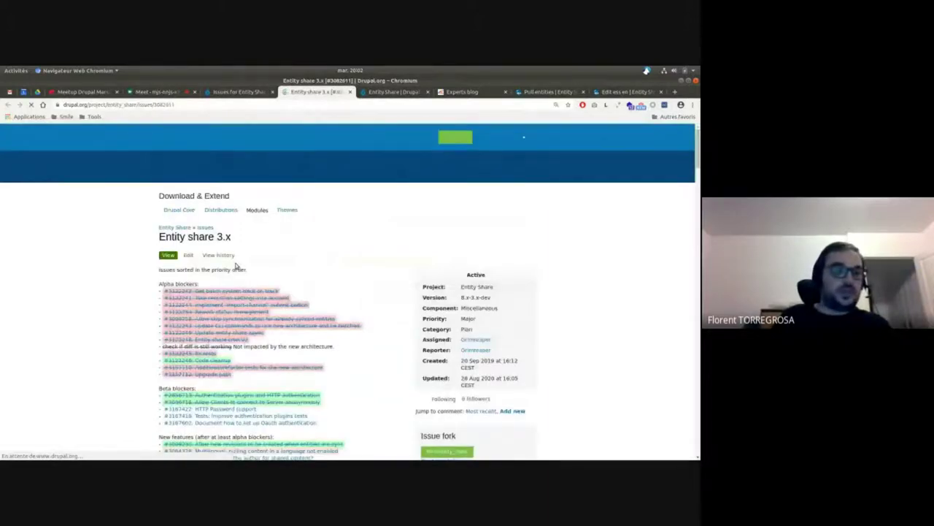
pyautogui.scroll(-2, 219, 219)
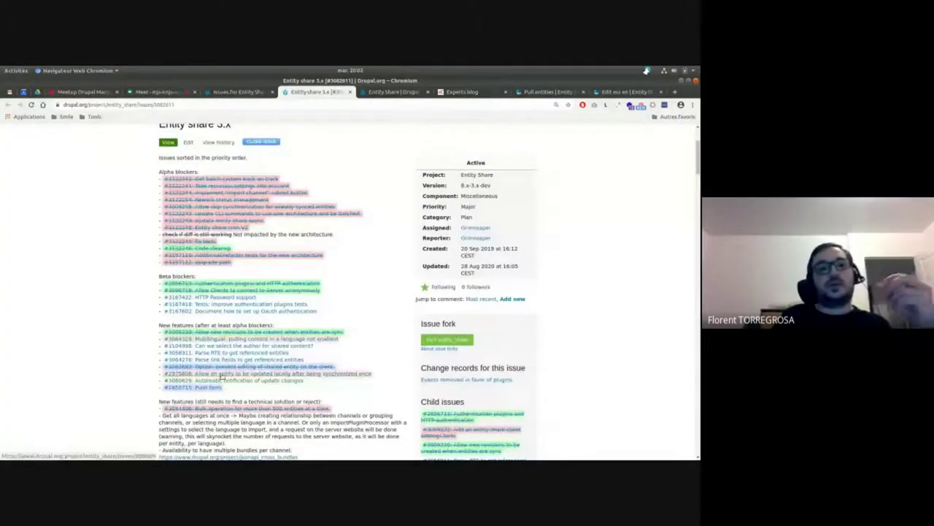
pyautogui.middleClick(296, 93)
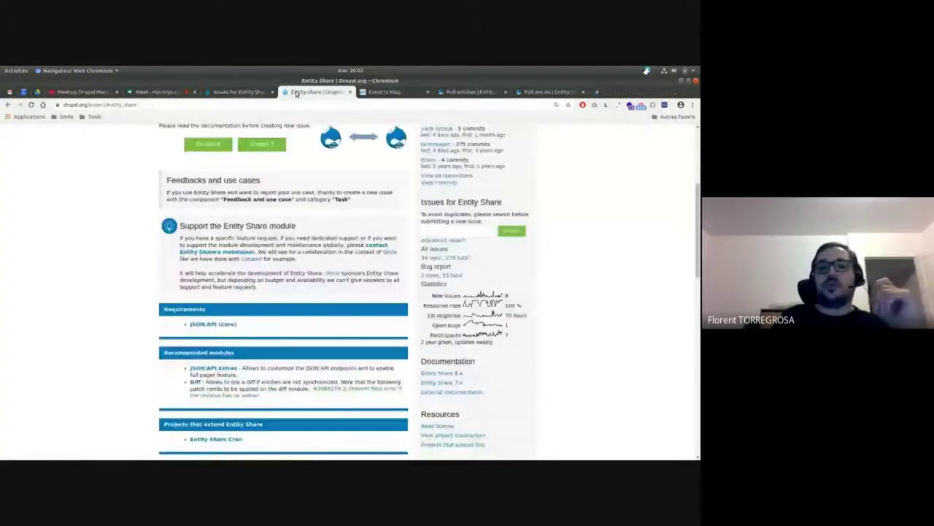
# Open the import statuses from the Pull entities page and examine each entity's remote, channel, last import date and policy.
pyautogui.click(471, 92)
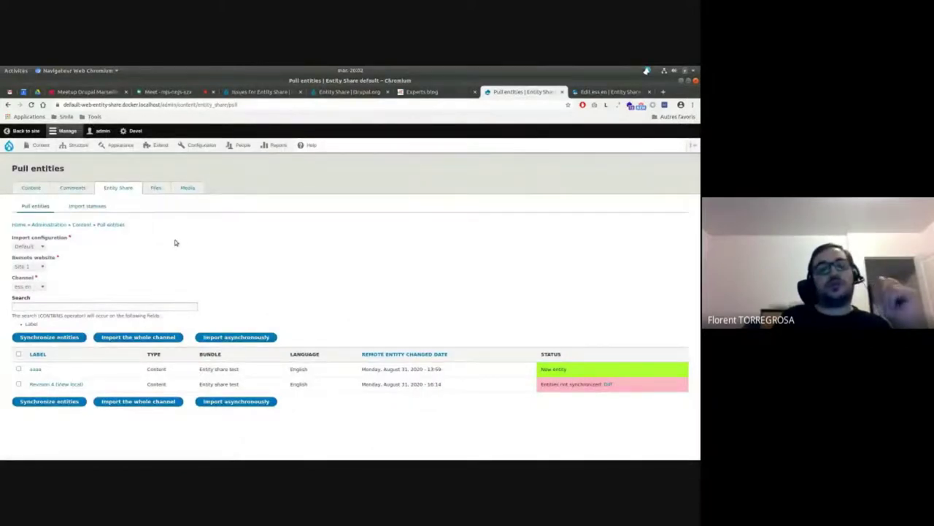
pyautogui.click(101, 207)
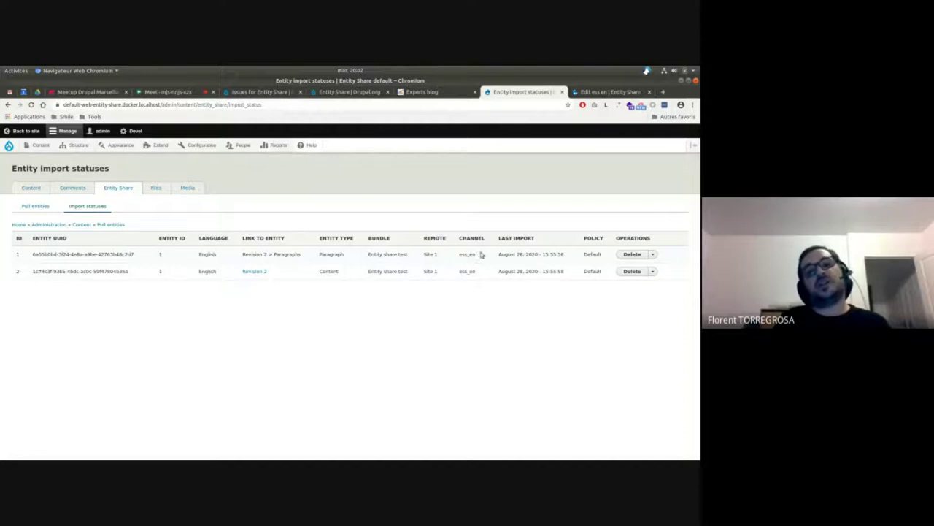
pyautogui.moveTo(498, 254); pyautogui.dragTo(562, 254)
pyautogui.click(568, 255)
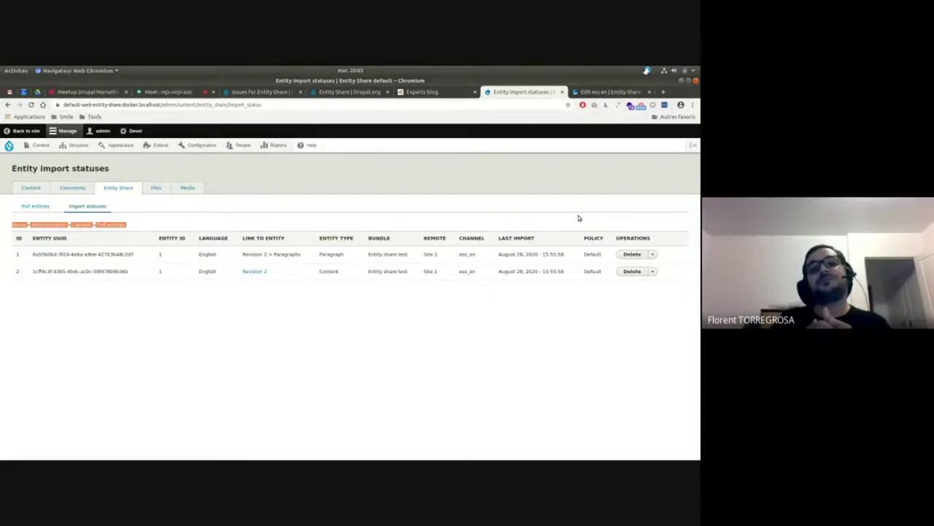
pyautogui.click(579, 217)
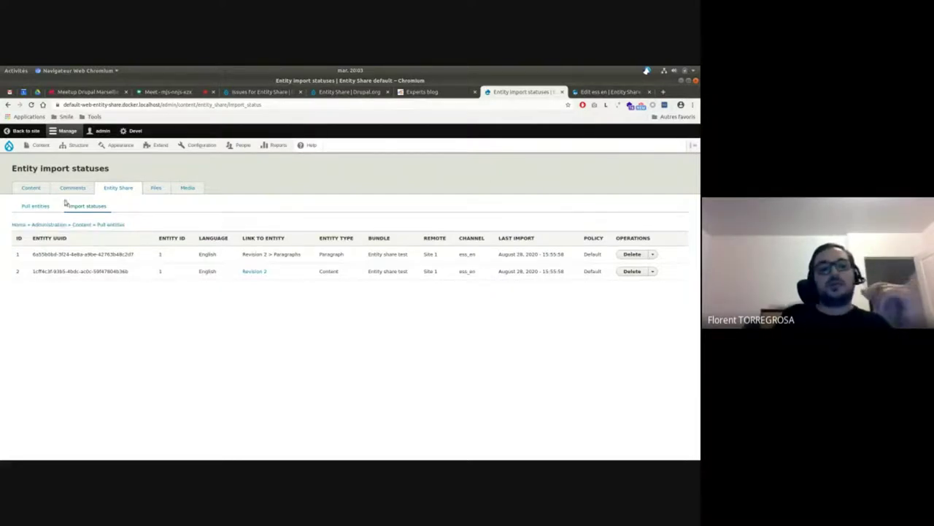
# Compare the synchronization statuses on the Pull entities page with the last import dates in the import statuses, returning to Pull entities.
pyautogui.click(36, 205)
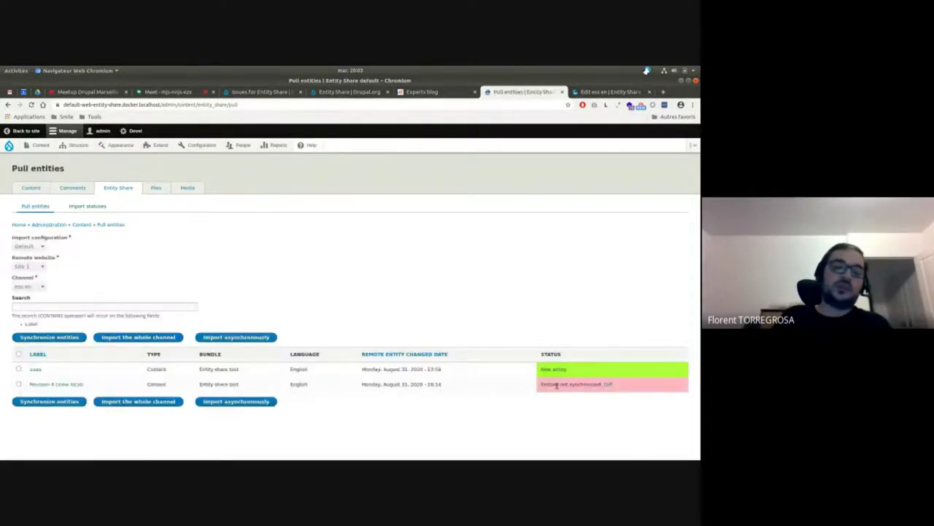
pyautogui.click(91, 206)
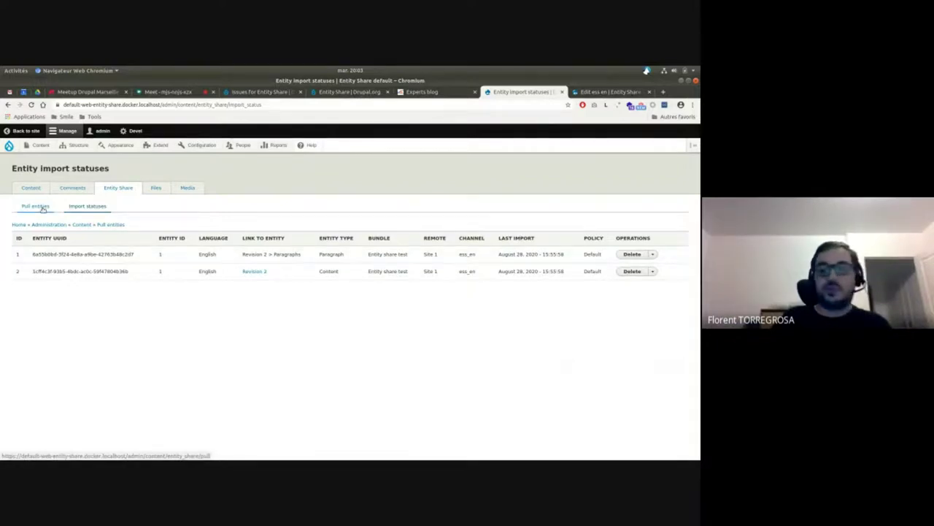
pyautogui.doubleClick(507, 254)
pyautogui.click(508, 254)
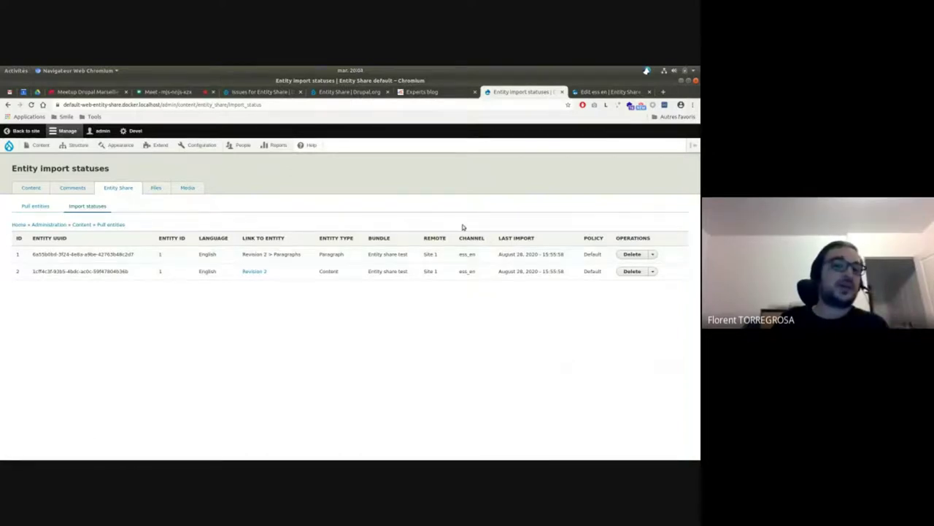
pyautogui.click(42, 209)
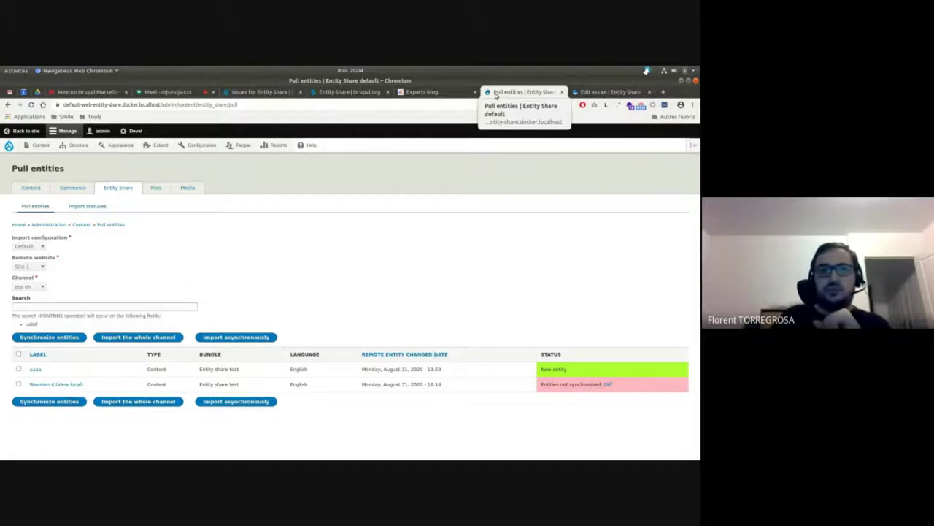
# Return to the Drupal.org issue list for Entity Share and review the most recently updated issues.
pyautogui.hotkey('ctrl', 'shift', 'Tab')
pyautogui.hotkey('ctrl', 'shift', 'Tab')
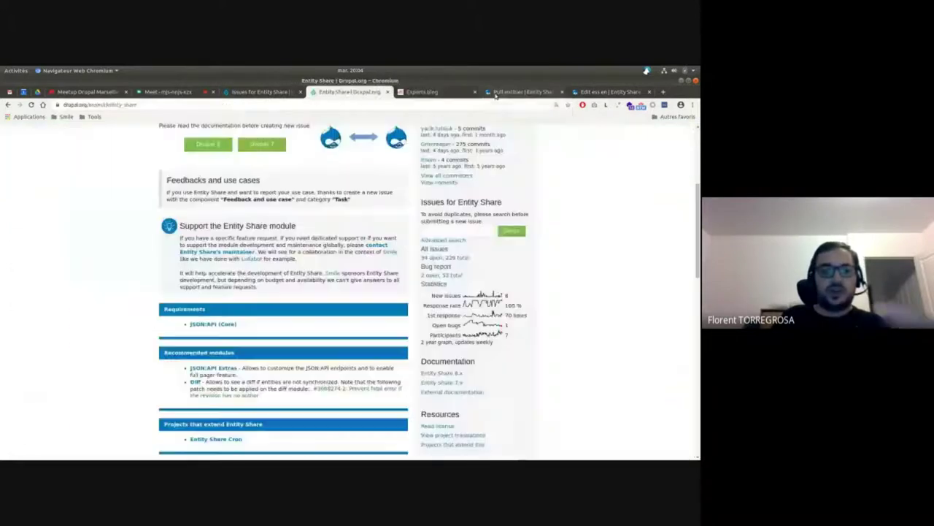
pyautogui.hotkey('ctrl', 'shift', 'Tab')
pyautogui.scroll(3, 141, 328)
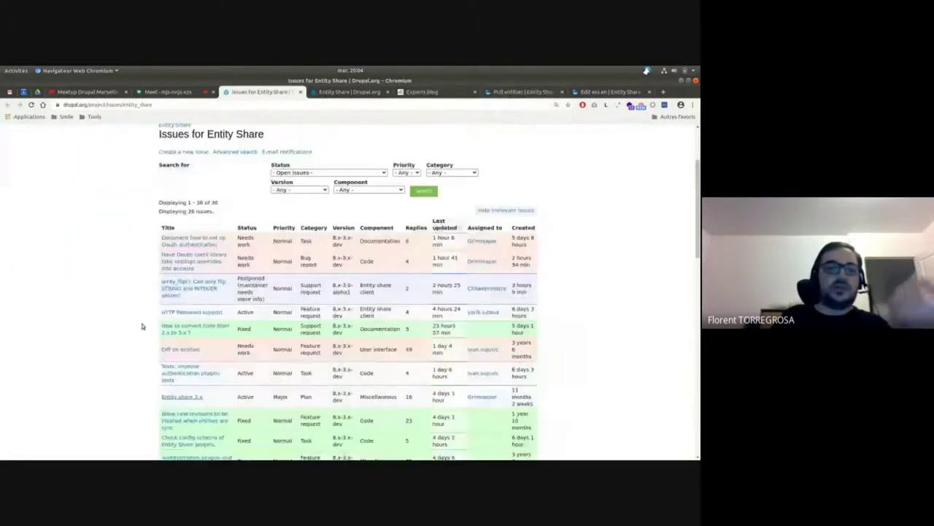
pyautogui.scroll(-1, 146, 334)
pyautogui.scroll(-1, 146, 333)
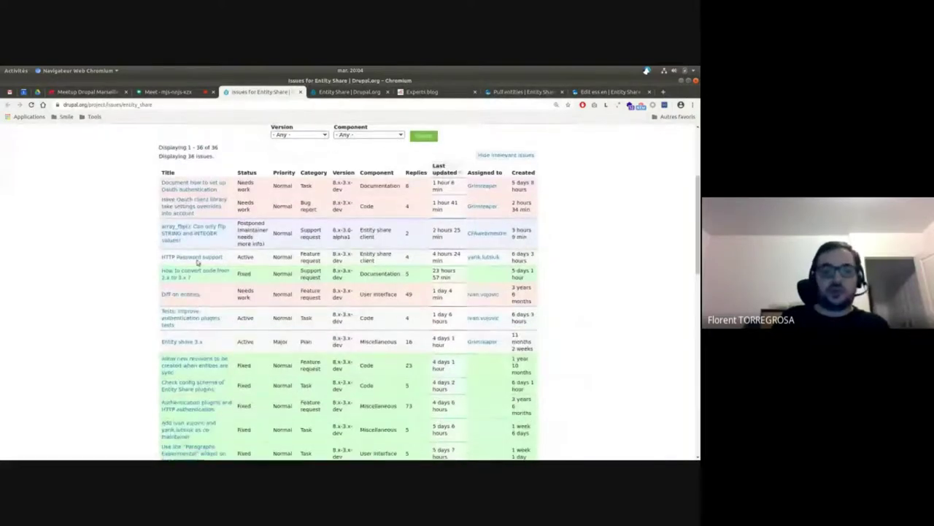
# Revisit the Pull entities page briefly and switch back to the Smile Experts blog article.
pyautogui.click(516, 95)
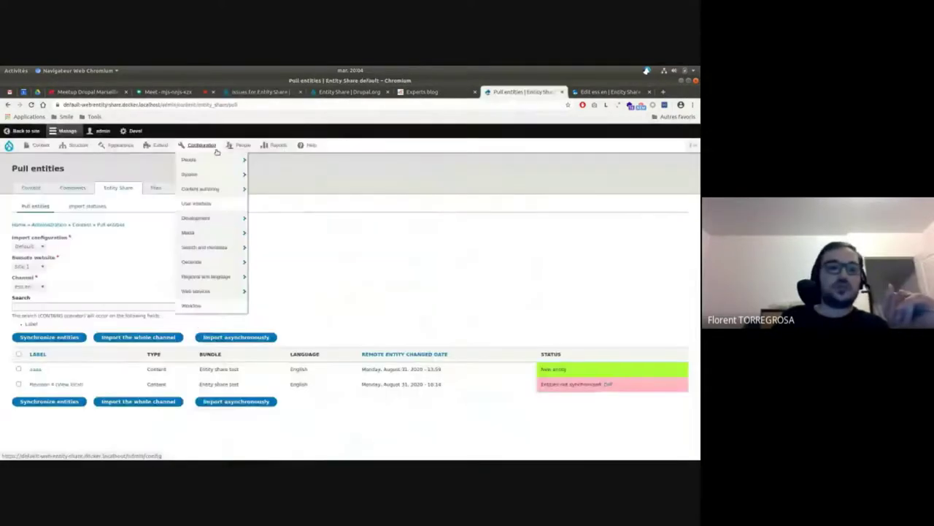
pyautogui.click(429, 93)
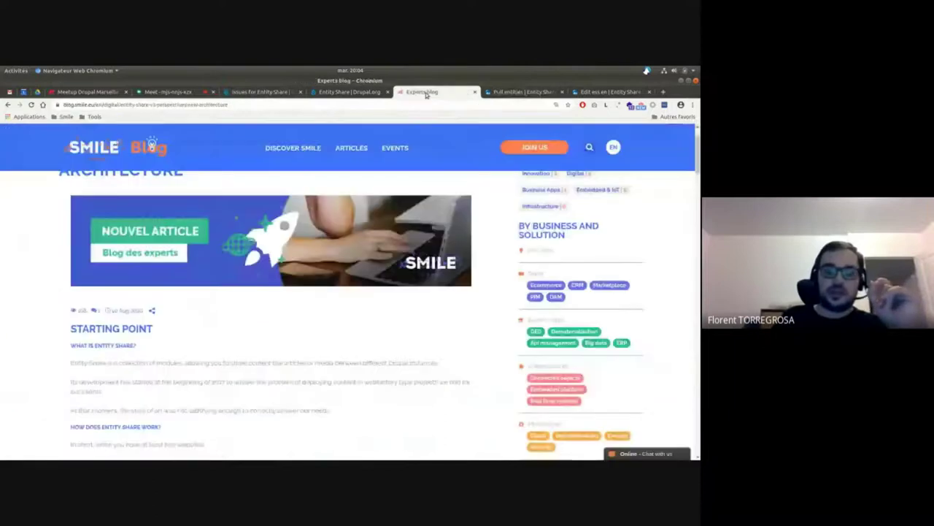
# Close the Entity Share project page and open the "Authentication plugins and HTTP authentication" issue from the issue list.
pyautogui.click(348, 93)
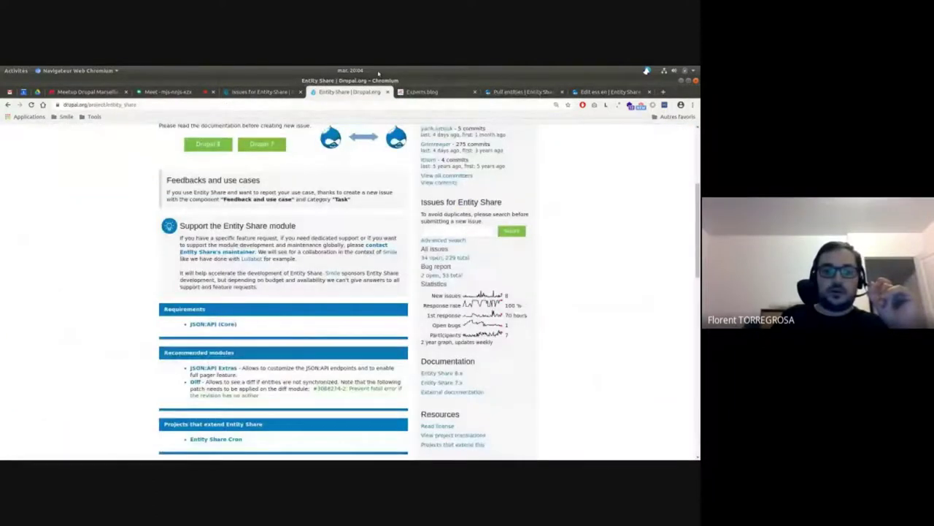
pyautogui.click(284, 93)
pyautogui.middleClick(320, 93)
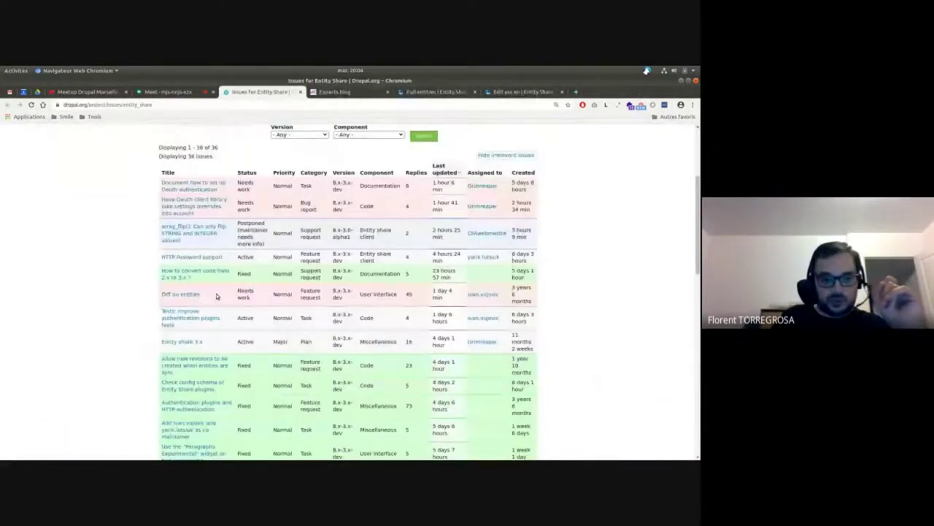
pyautogui.scroll(-1, 193, 363)
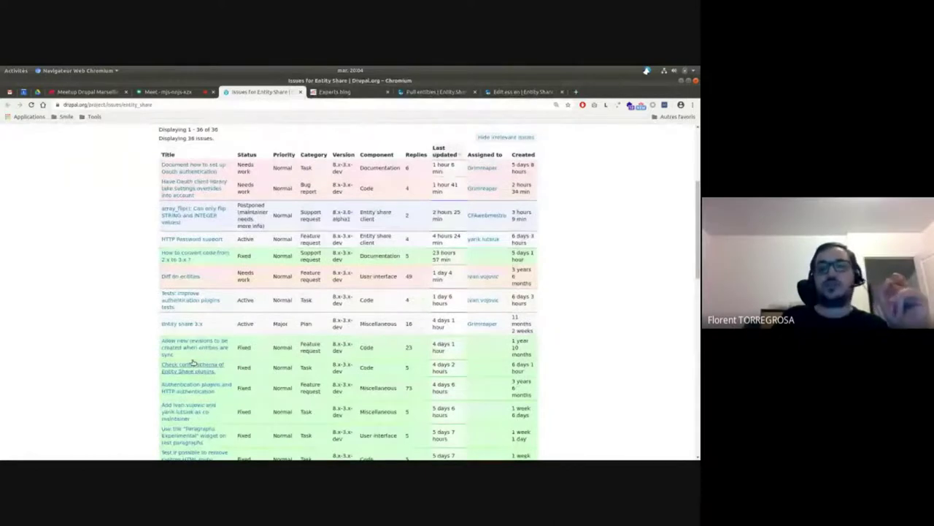
pyautogui.click(193, 363)
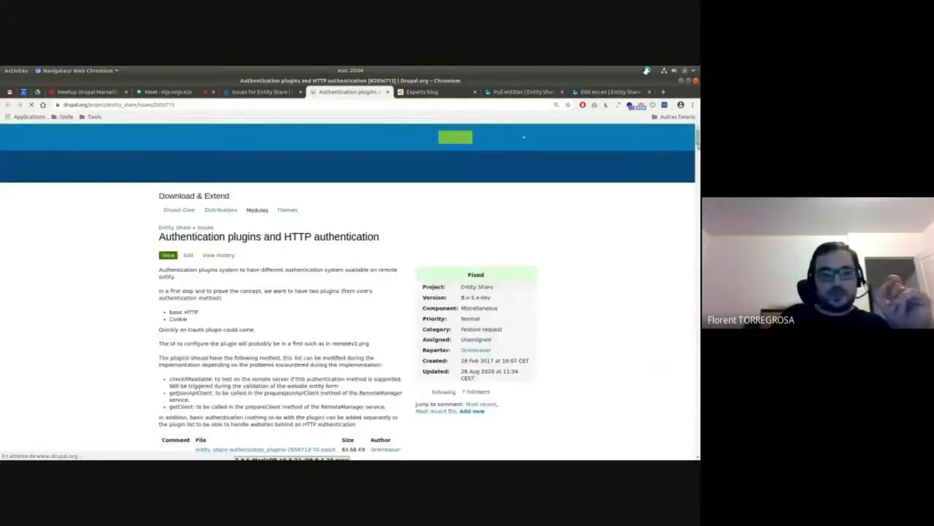
# Skim the description and comment discussion of the authentication plugins issue, and close the issue.
pyautogui.moveTo(697, 145); pyautogui.dragTo(697, 179)
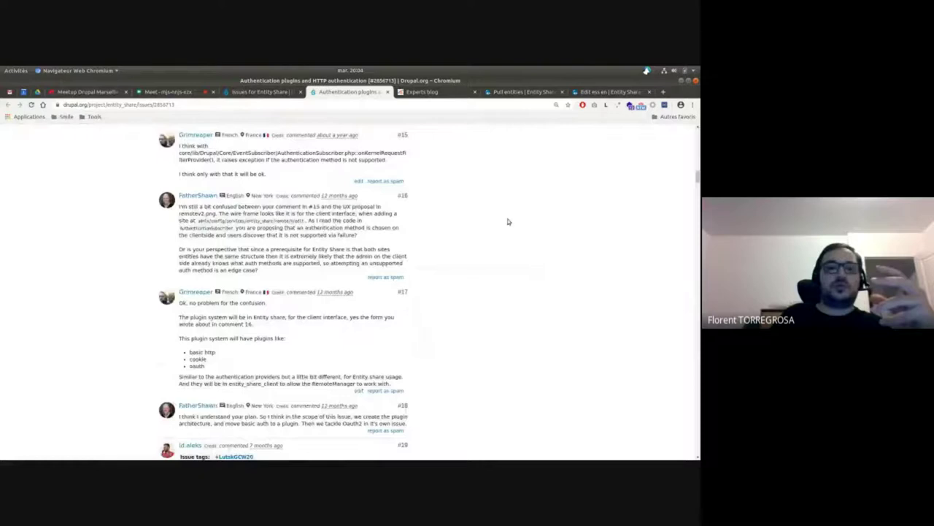
pyautogui.scroll(2, 508, 221)
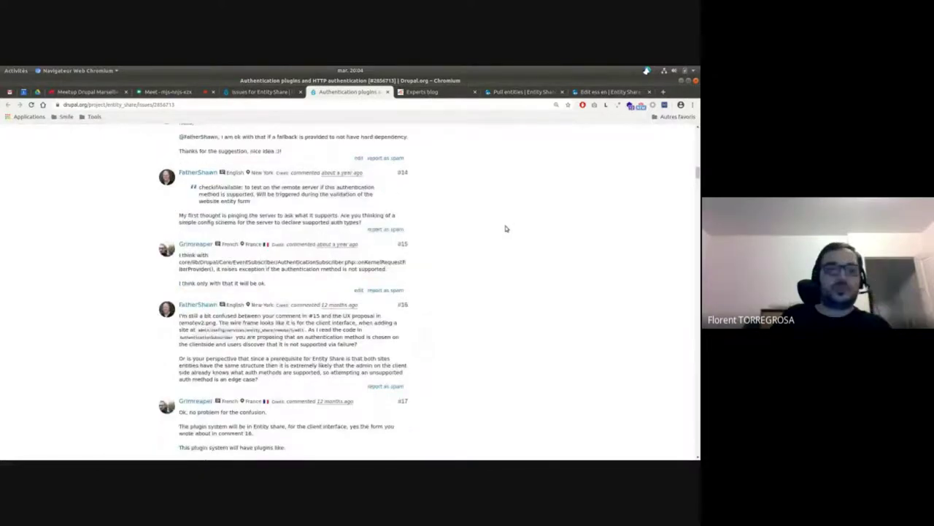
pyautogui.scroll(1, 506, 231)
pyautogui.moveTo(697, 172); pyautogui.dragTo(696, 135)
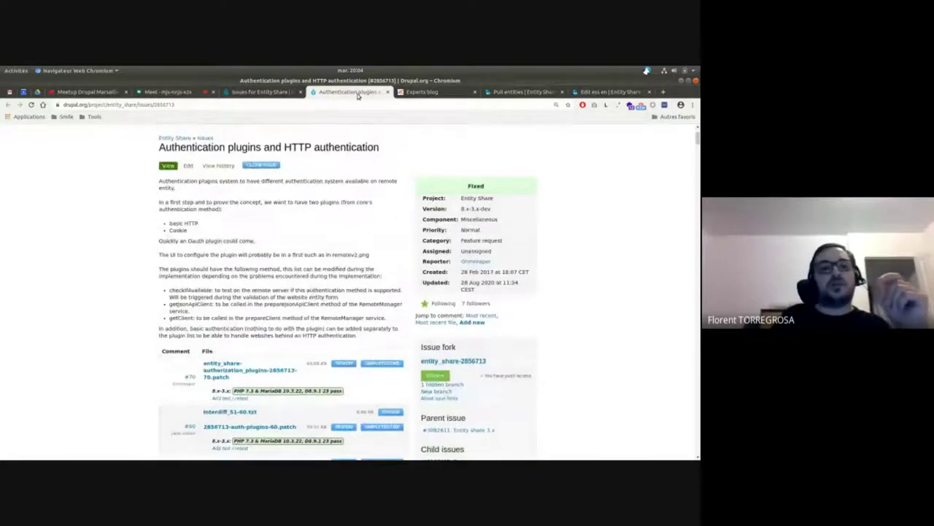
pyautogui.middleClick(361, 95)
# Open the Site 1 remote website for editing from the Entity Share configuration and review its authorization settings.
pyautogui.moveTo(200, 146)
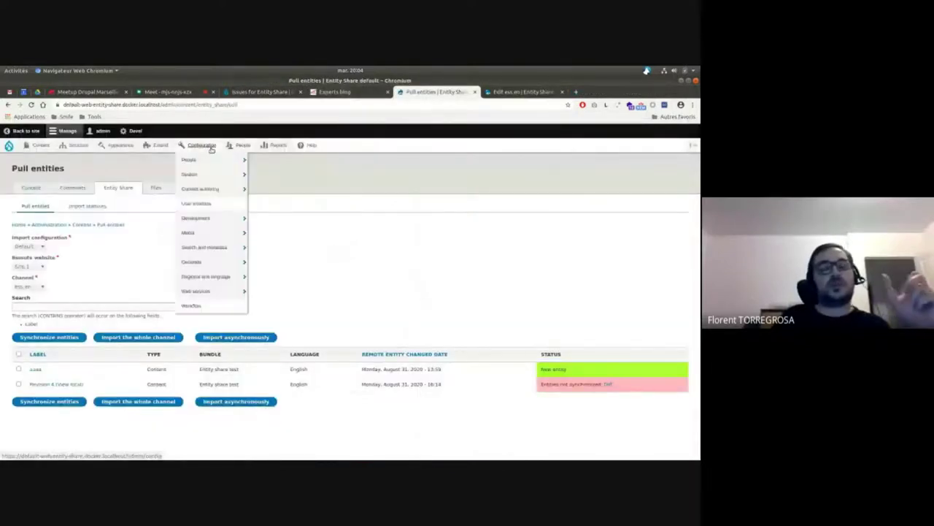
pyautogui.moveTo(202, 292)
pyautogui.moveTo(288, 306)
pyautogui.click(358, 350)
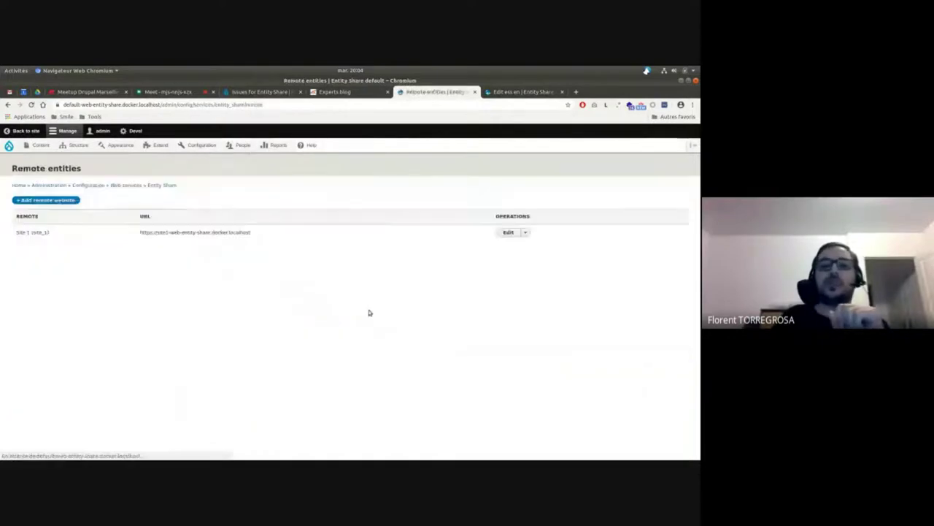
pyautogui.click(507, 233)
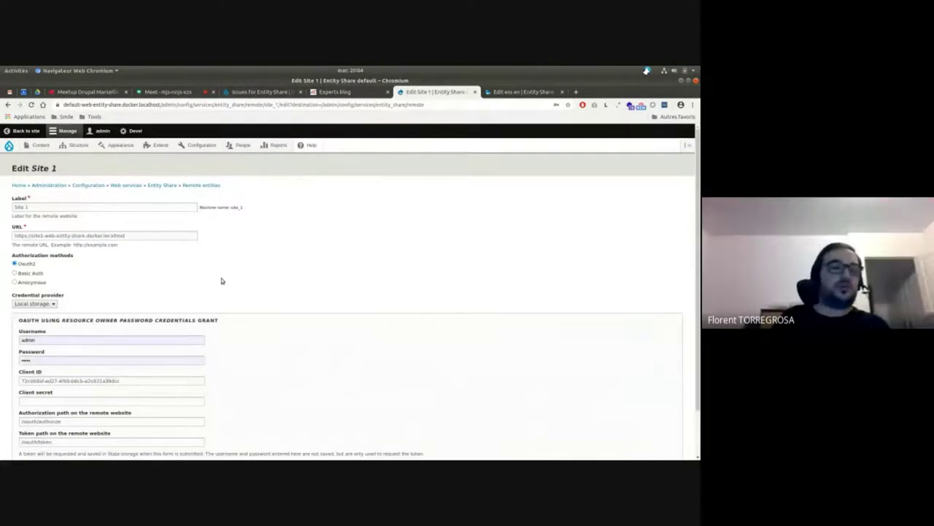
pyautogui.scroll(-1, 221, 280)
pyautogui.scroll(1, 234, 253)
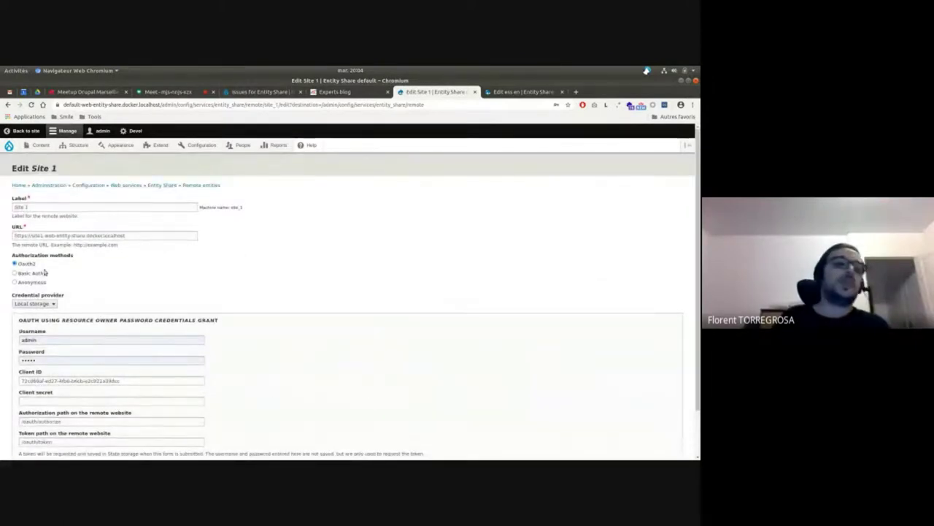
pyautogui.scroll(-2, 37, 255)
pyautogui.scroll(1, 34, 246)
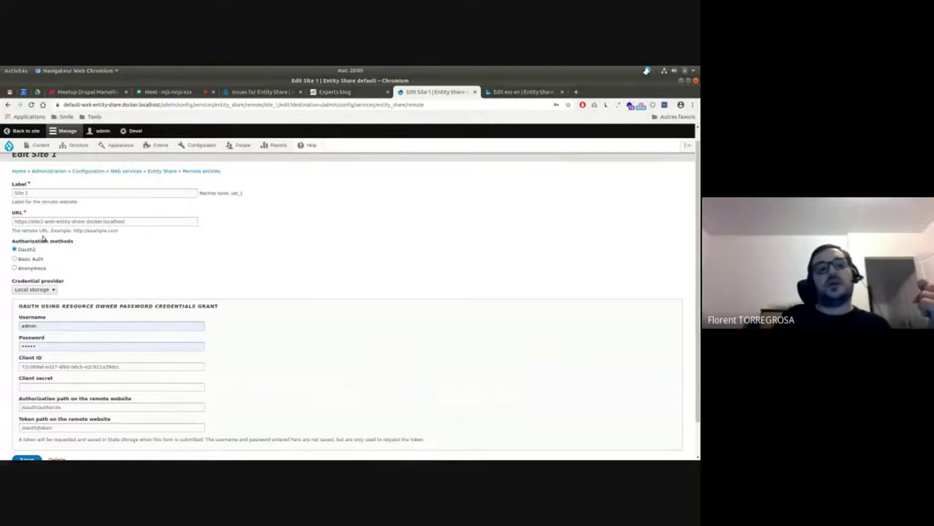
# Switch Site 1's authorization method to Basic Auth, Anonymous and back to Oauth2, examining the credential fields each one offers.
pyautogui.click(29, 260)
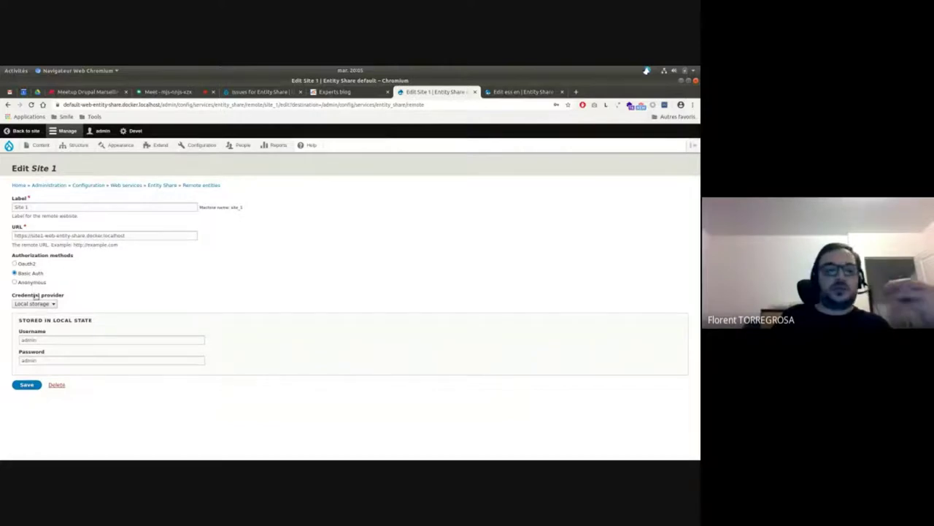
pyautogui.click(30, 282)
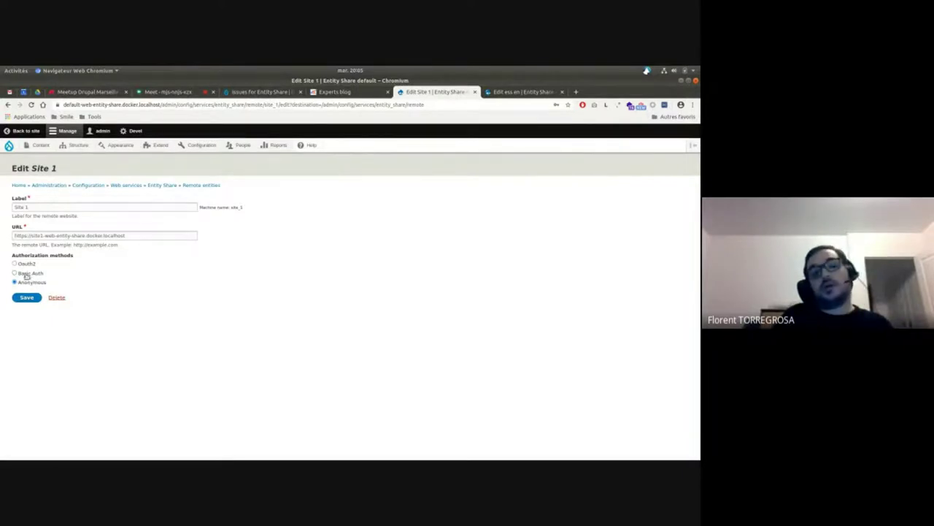
pyautogui.click(31, 274)
pyautogui.click(27, 265)
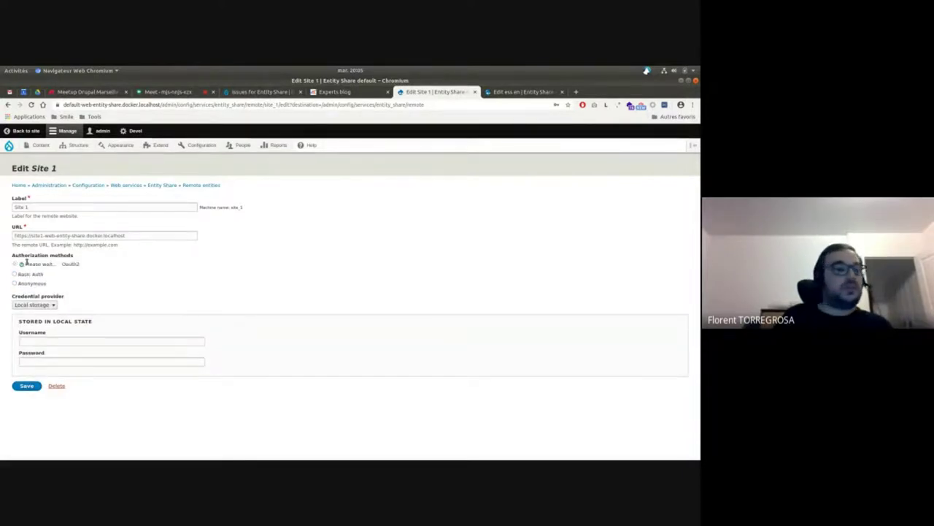
pyautogui.scroll(-2, 106, 227)
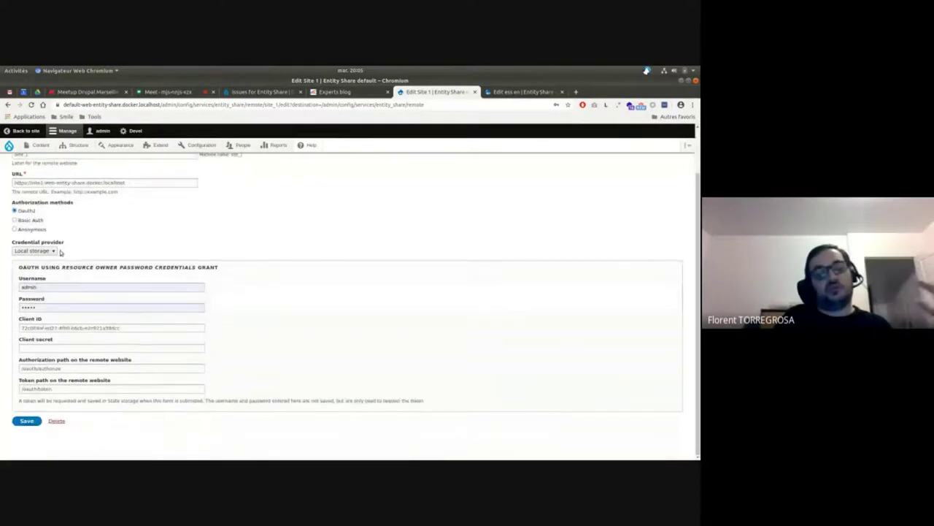
pyautogui.scroll(2, 106, 228)
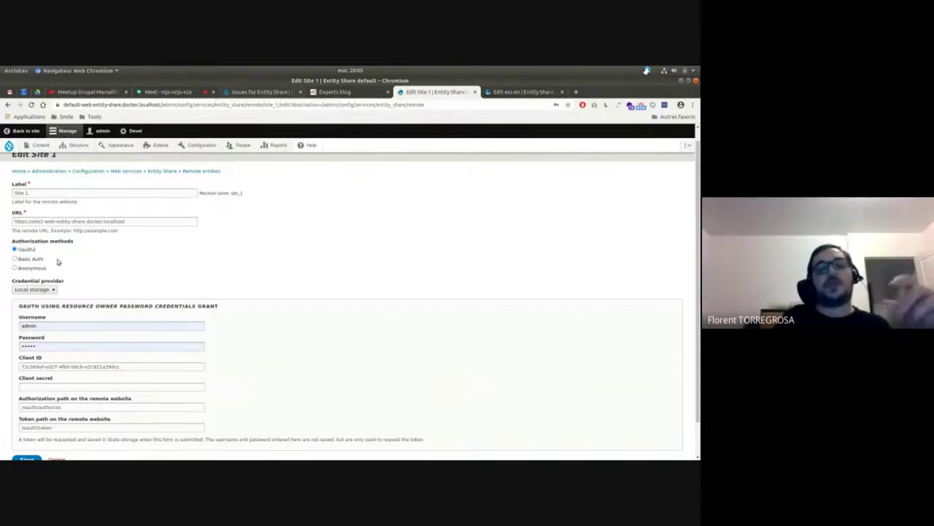
pyautogui.scroll(-1, 55, 259)
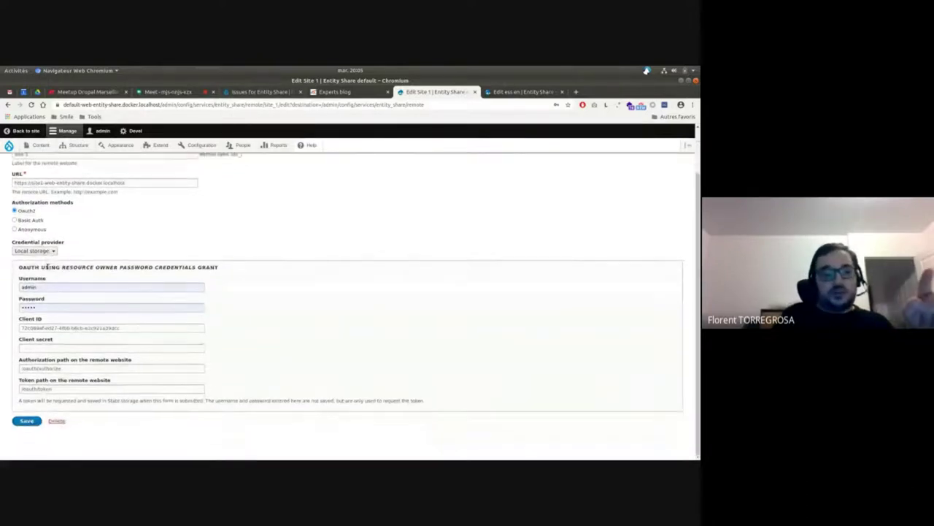
pyautogui.scroll(1, 37, 267)
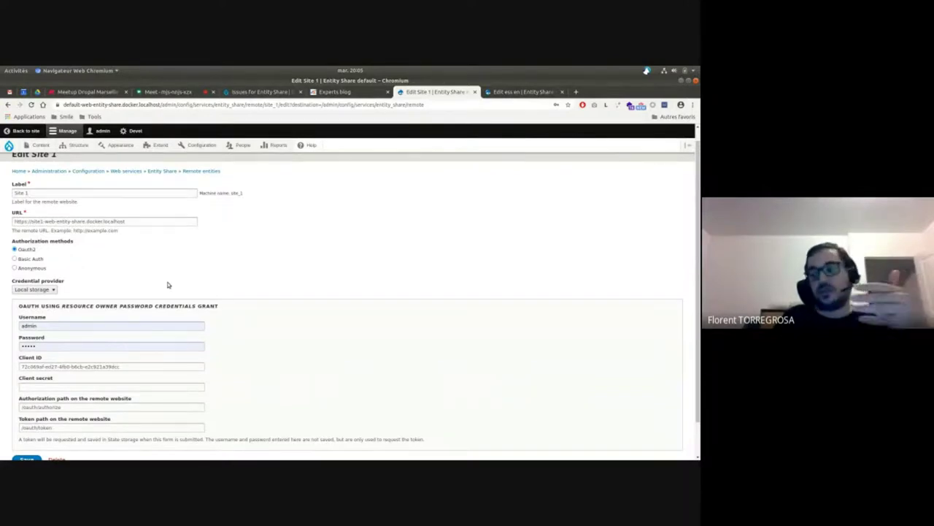
# Set Site 1's authorization method to Basic Auth and check the credential provider options, keeping Local storage.
pyautogui.click(28, 258)
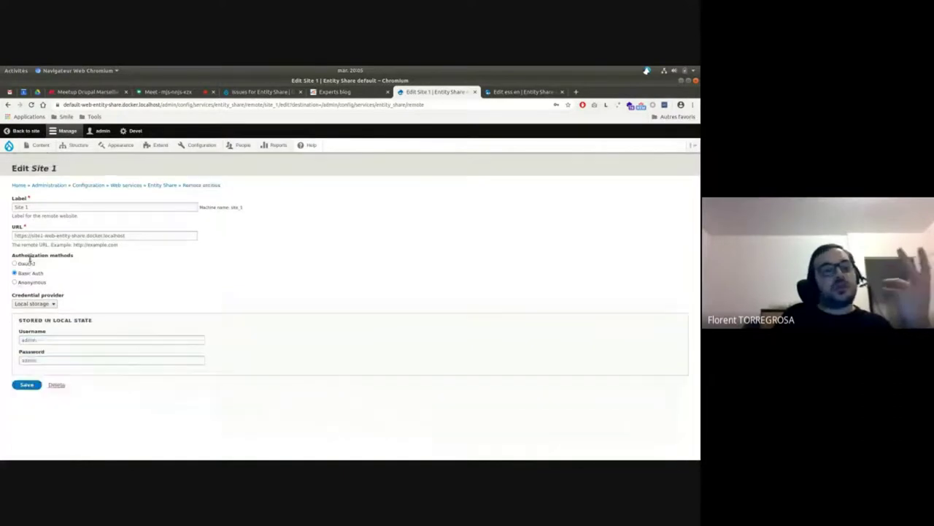
pyautogui.click(42, 303)
pyautogui.click(45, 310)
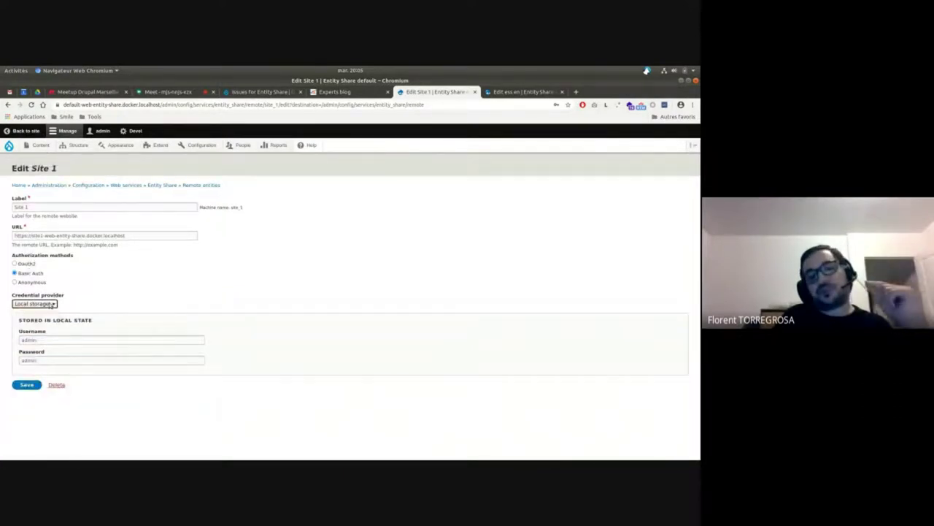
pyautogui.click(44, 301)
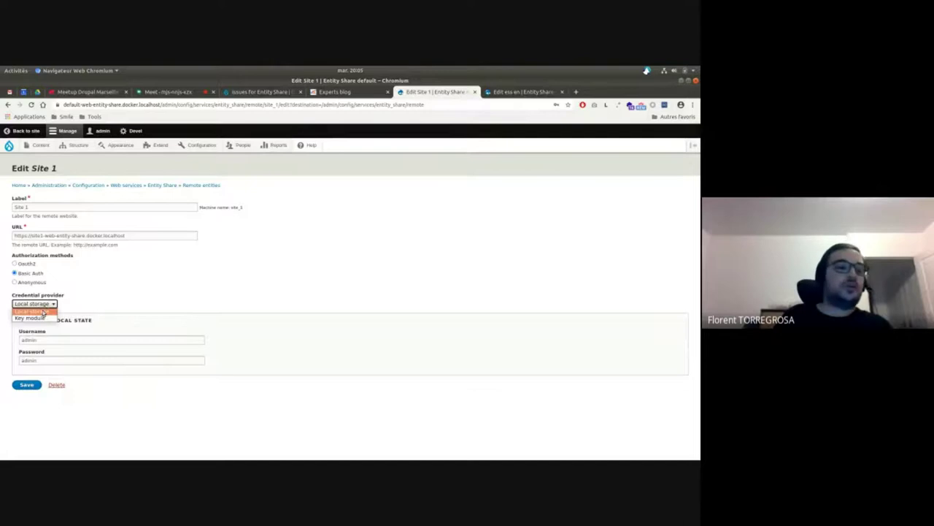
pyautogui.click(37, 311)
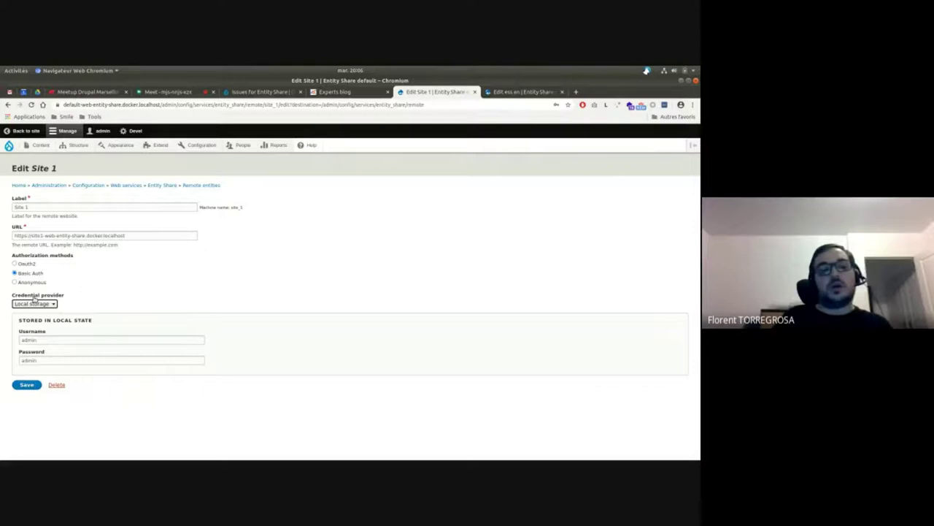
# Highlight Site 1's machine name and revisit the available credential providers without changing the selection.
pyautogui.click(80, 300)
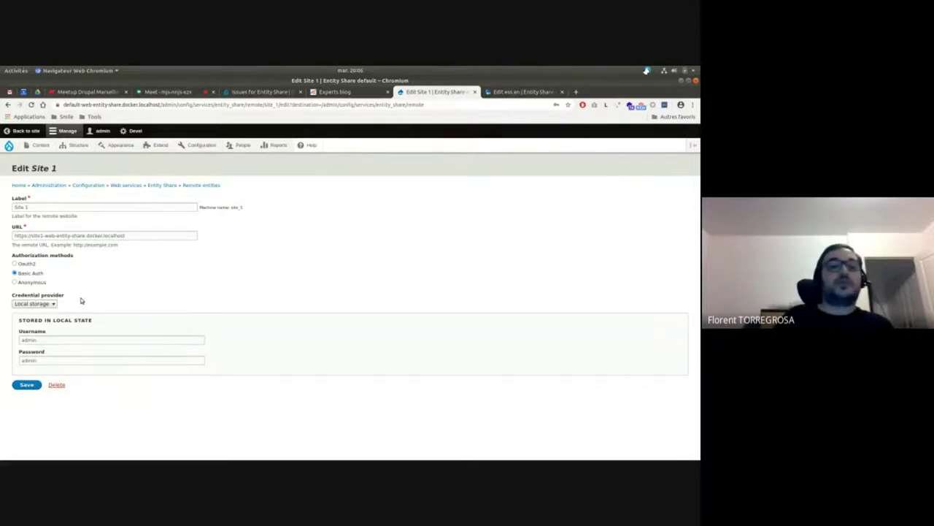
pyautogui.tripleClick(219, 208)
pyautogui.click(215, 209)
pyautogui.tripleClick(213, 208)
pyautogui.click(195, 261)
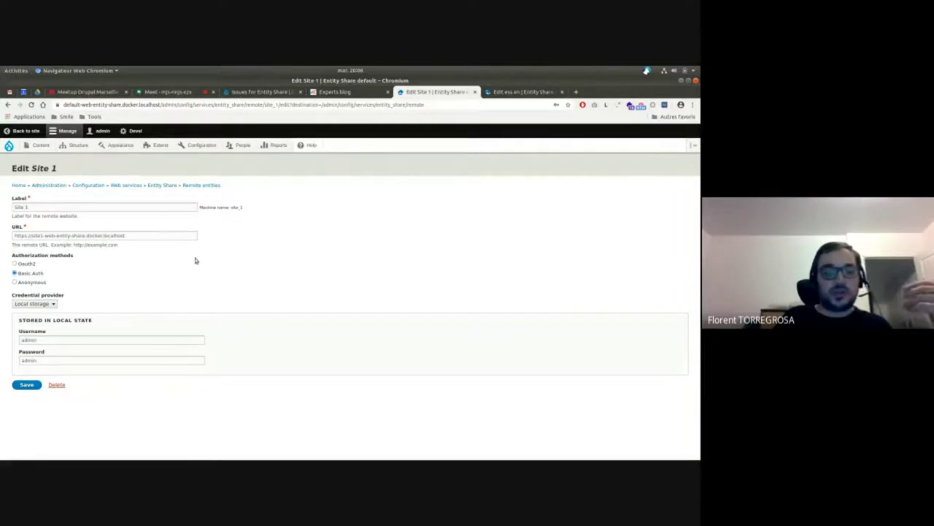
pyautogui.click(51, 303)
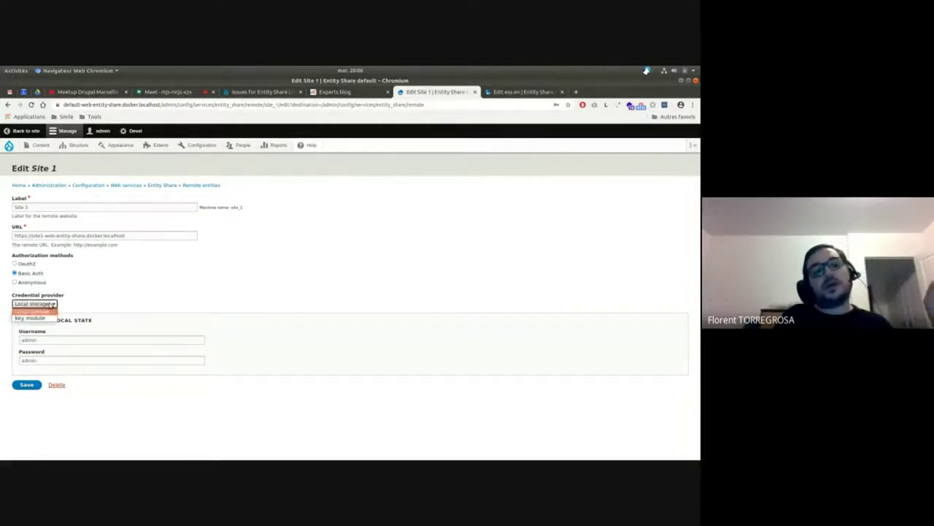
pyautogui.click(52, 304)
pyautogui.click(41, 304)
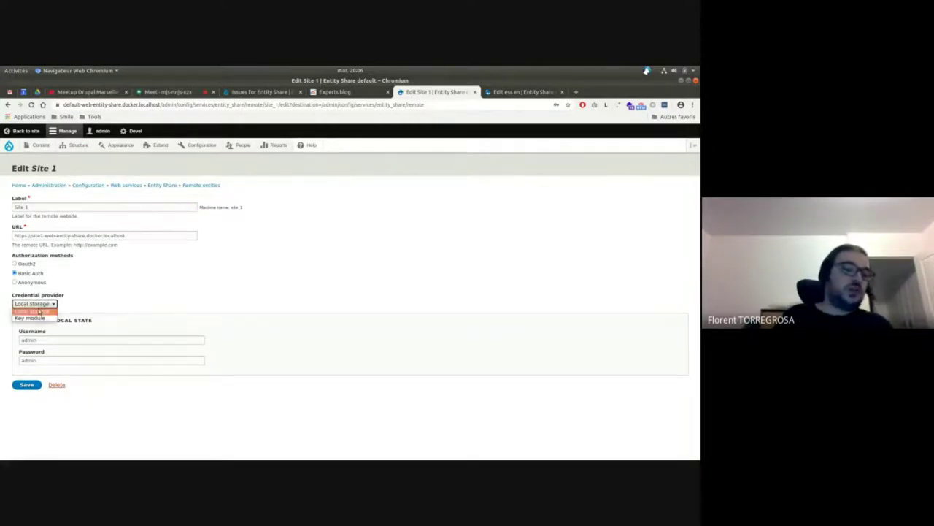
pyautogui.click(39, 311)
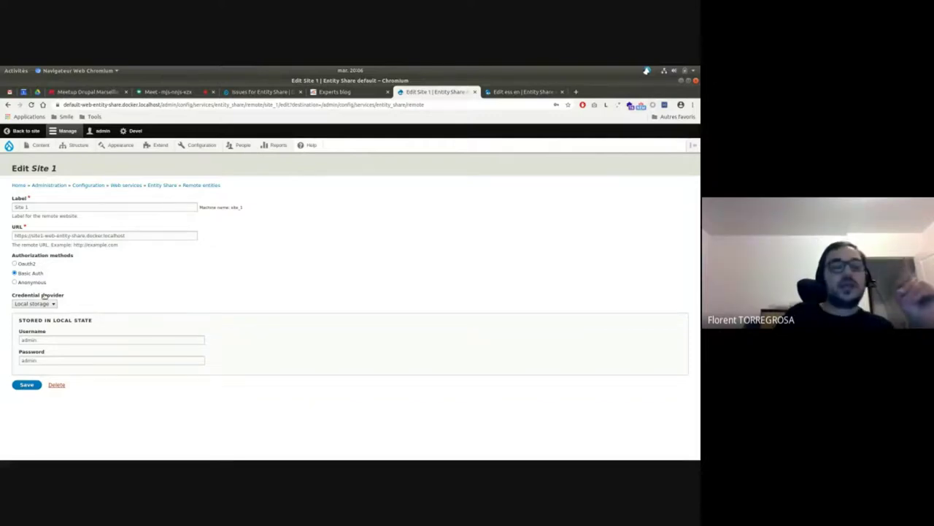
# Switch Site 1 to Oauth2 and back to Basic Auth, set the credential provider to Key module, and inspect the stored key list.
pyautogui.click(14, 264)
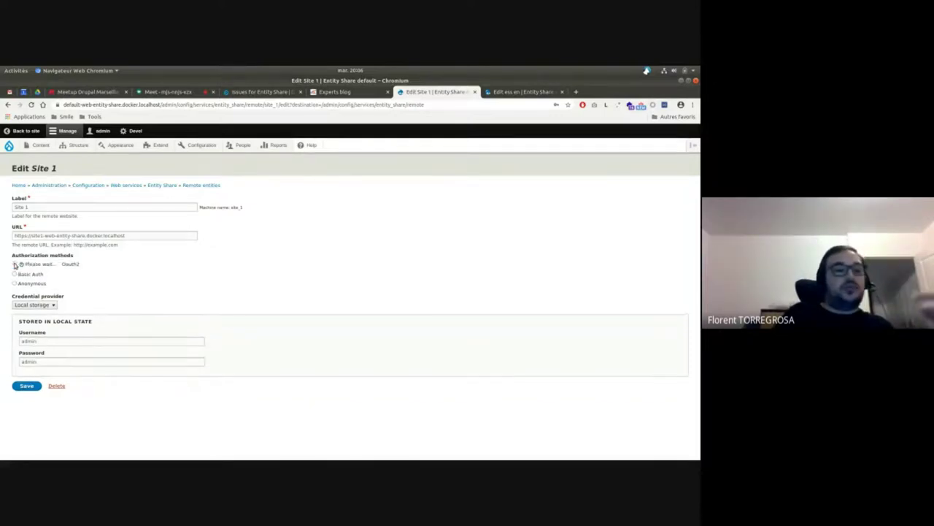
pyautogui.click(13, 272)
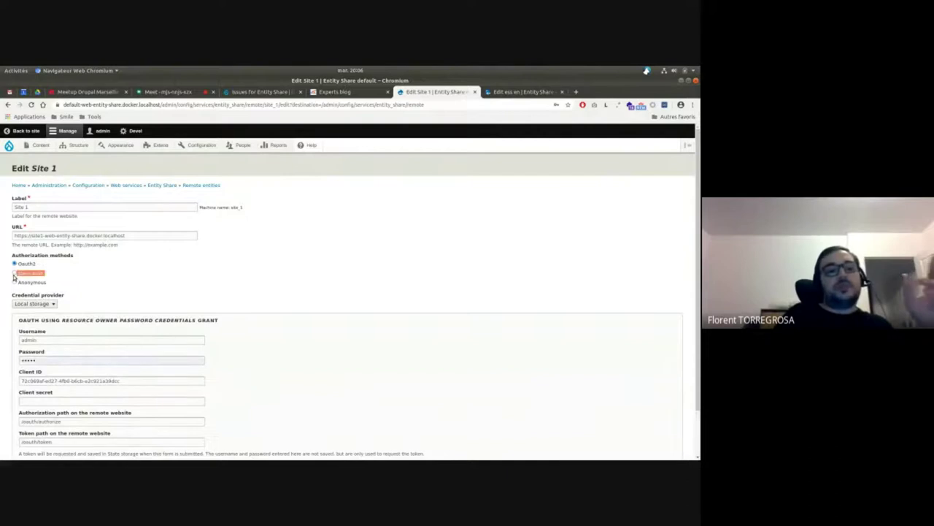
pyautogui.click(53, 304)
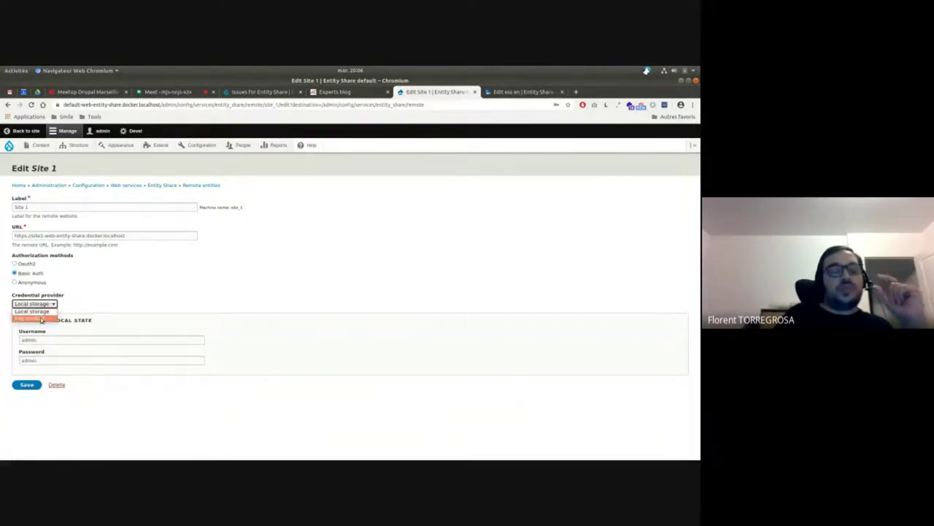
pyautogui.click(42, 319)
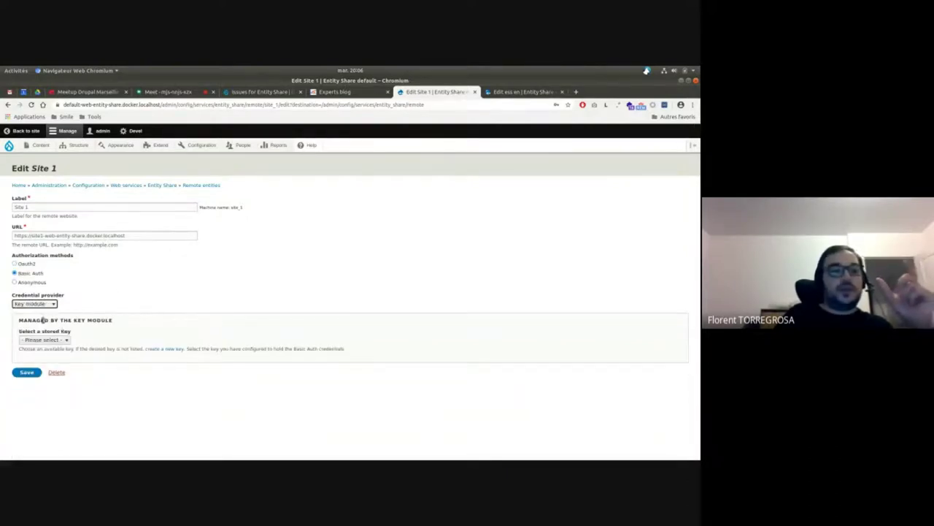
pyautogui.click(58, 339)
pyautogui.click(58, 341)
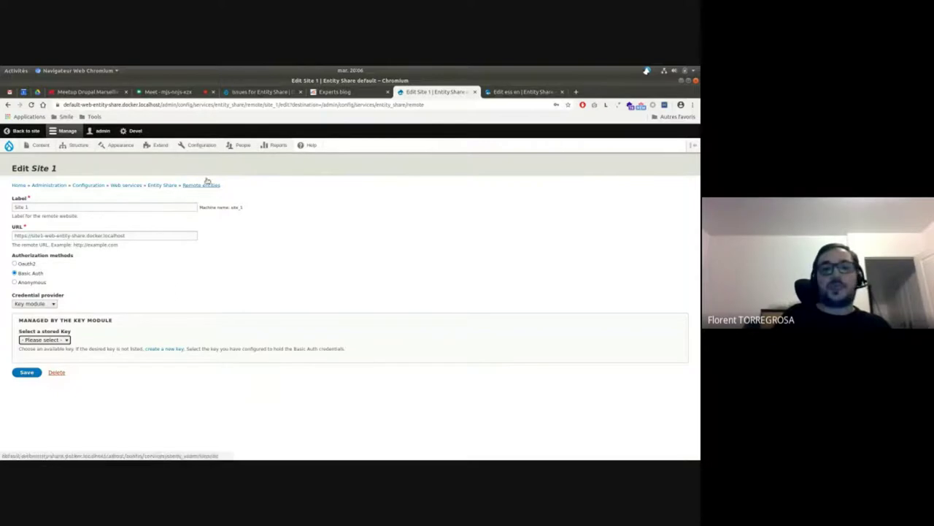
# Open the site's Keys configuration page in a new browser tab, keeping the Site 1 form open.
pyautogui.moveTo(201, 148)
pyautogui.moveTo(232, 175)
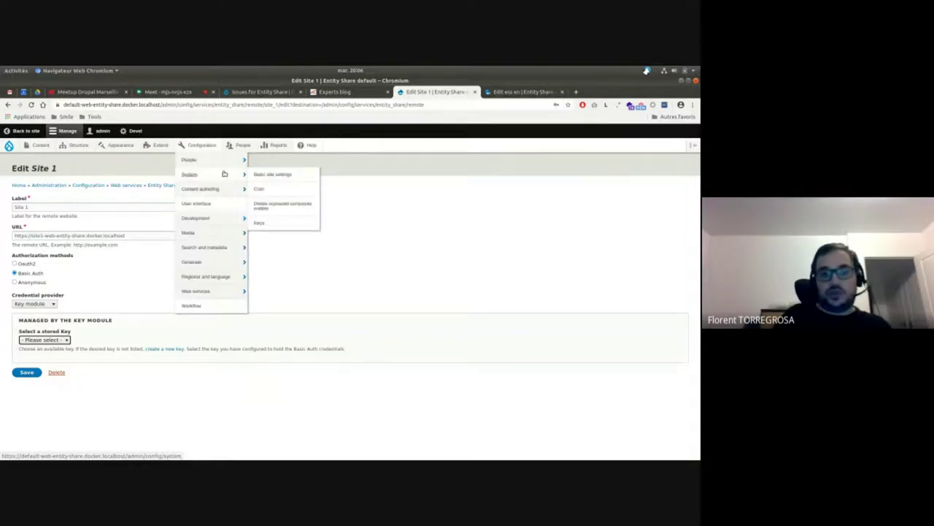
pyautogui.keyDown('ctrl'); pyautogui.keyDown('shift'); pyautogui.click(265, 224); pyautogui.keyUp('shift'); pyautogui.keyUp('ctrl')
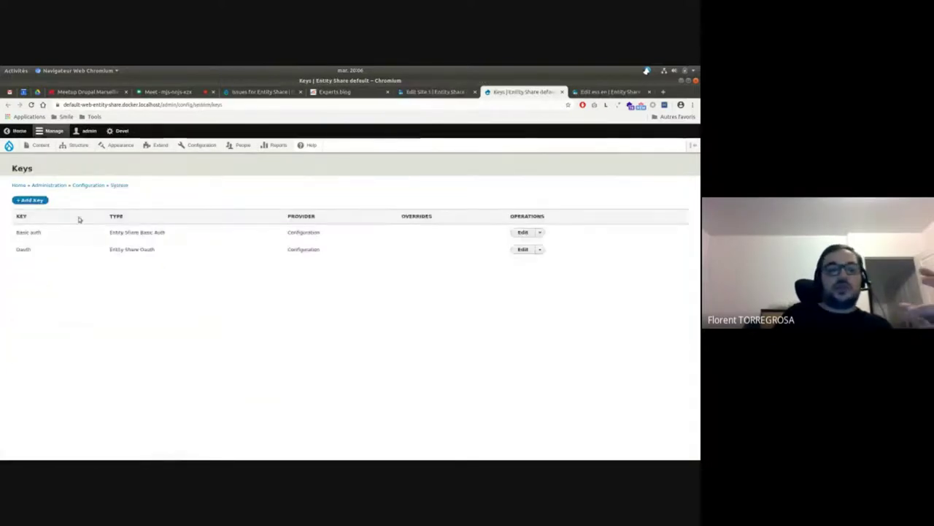
# Start adding a new key and set its key type to Entity Share Basic Auth.
pyautogui.click(37, 200)
pyautogui.click(59, 272)
pyautogui.click(70, 283)
pyautogui.click(42, 324)
pyautogui.click(42, 325)
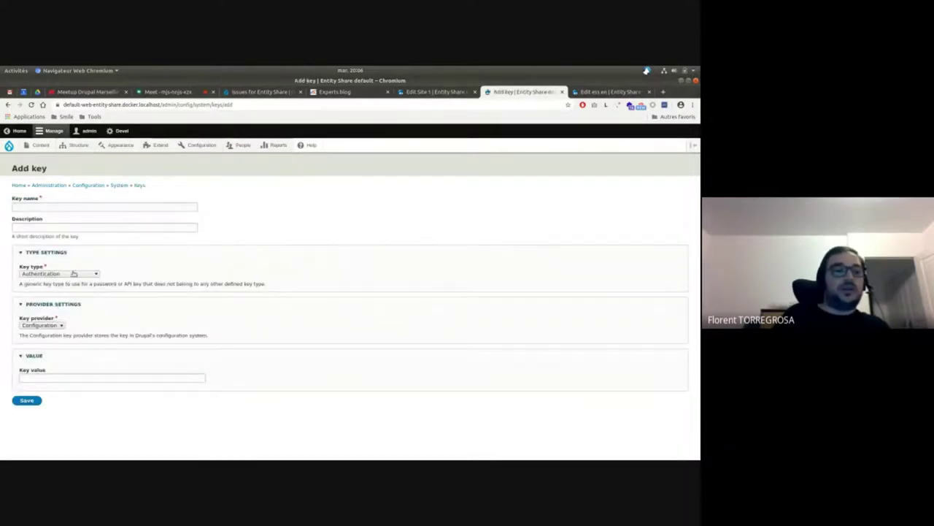
pyautogui.click(73, 272)
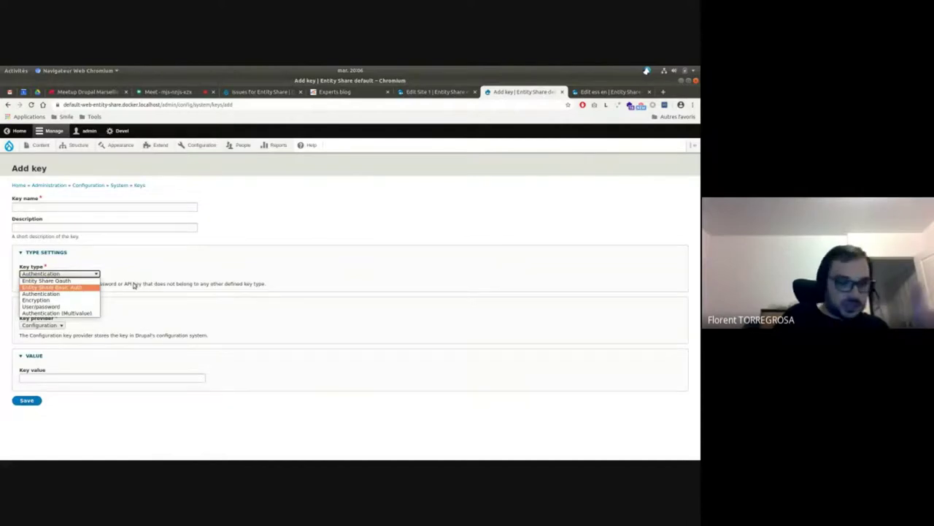
pyautogui.click(130, 285)
pyautogui.click(58, 273)
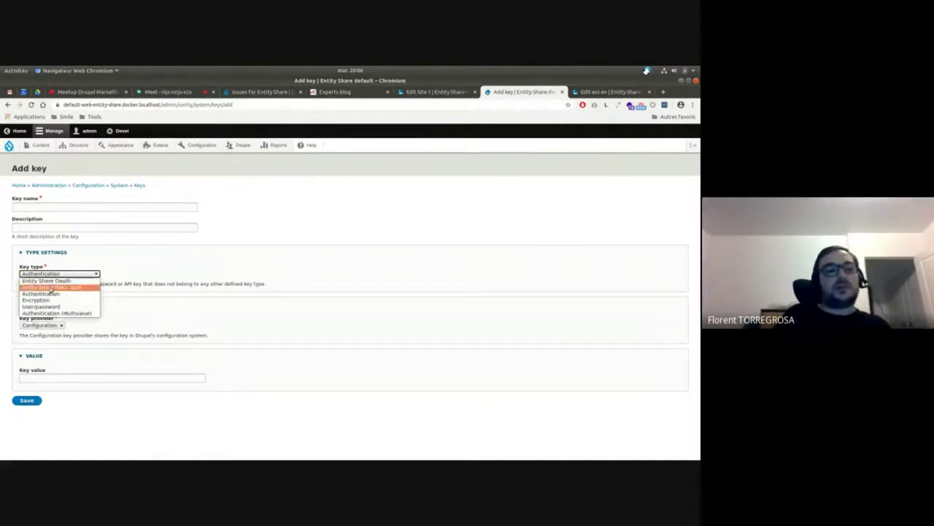
pyautogui.click(48, 294)
# Copy the sample username and password JSON structure from the key type description into the key value.
pyautogui.scroll(-1, 27, 305)
pyautogui.moveTo(27, 305); pyautogui.dragTo(12, 261)
pyautogui.hotkey('ctrl', 'c')
pyautogui.click(44, 366)
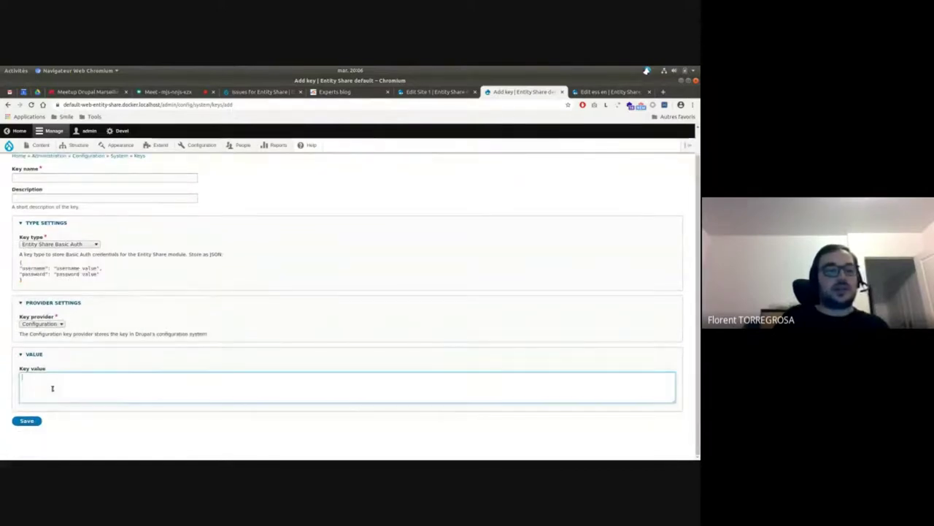
pyautogui.hotkey('ctrl', 'v')
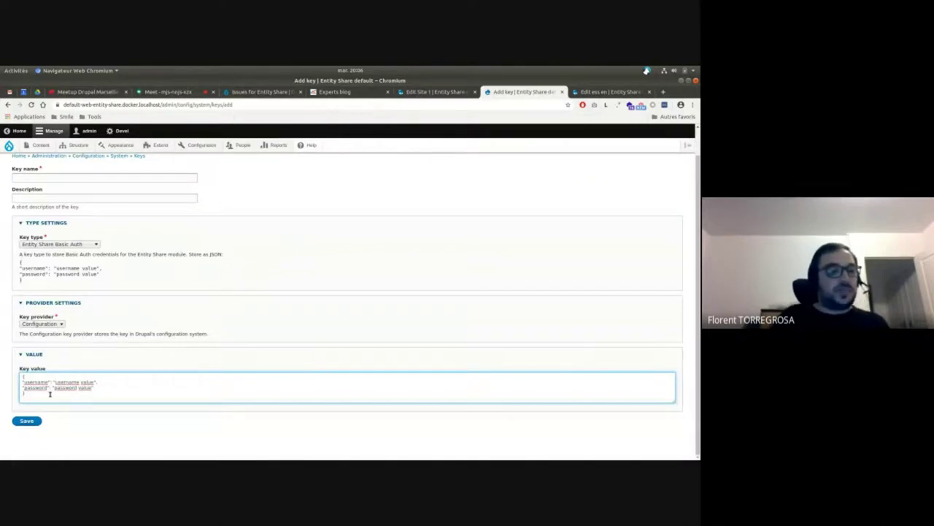
pyautogui.moveTo(50, 394); pyautogui.dragTo(18, 375)
pyautogui.click(6, 334)
pyautogui.scroll(1, 6, 333)
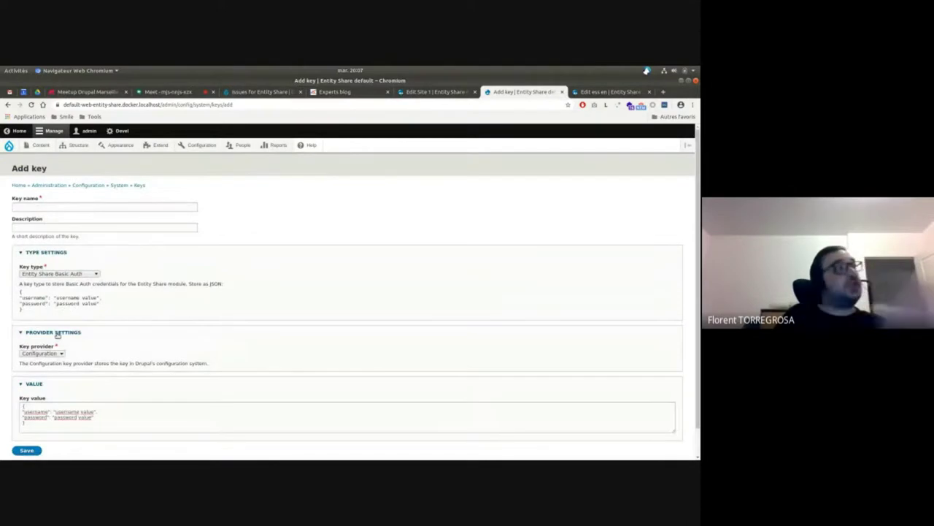
# Inspect the available key providers, keeping Configuration selected.
pyautogui.click(42, 354)
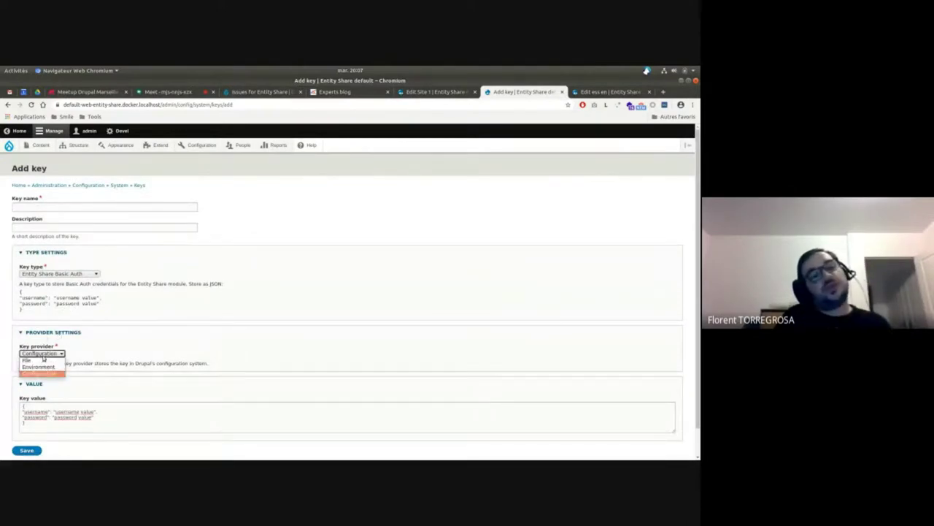
pyautogui.click(82, 367)
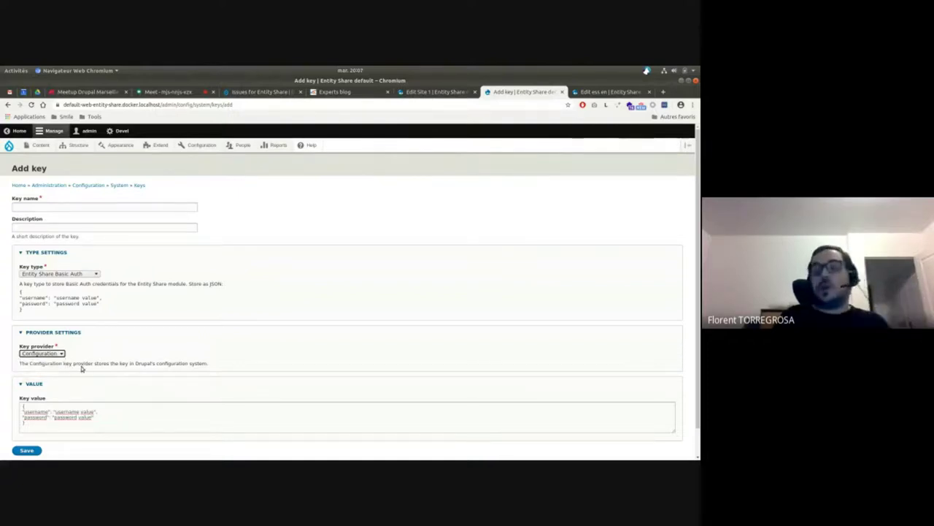
pyautogui.click(57, 354)
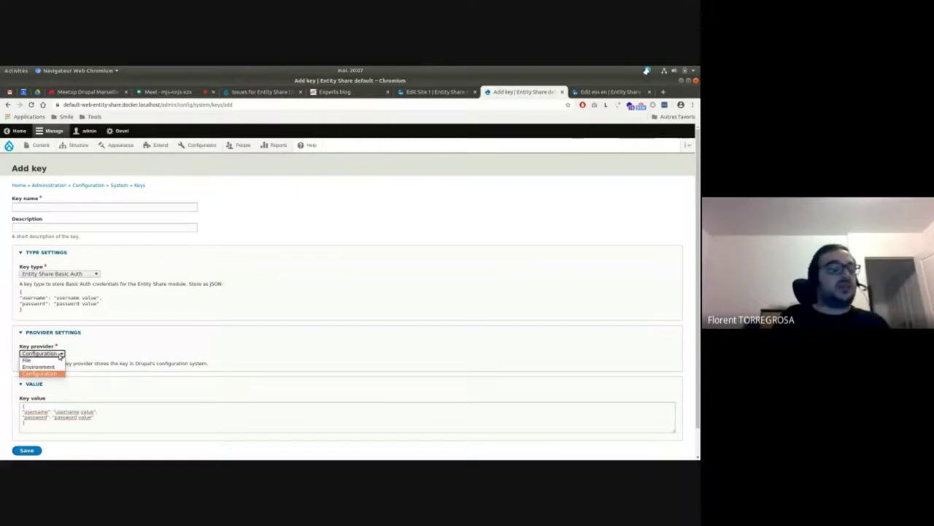
pyautogui.click(61, 355)
pyautogui.click(61, 354)
pyautogui.click(61, 354)
pyautogui.click(61, 353)
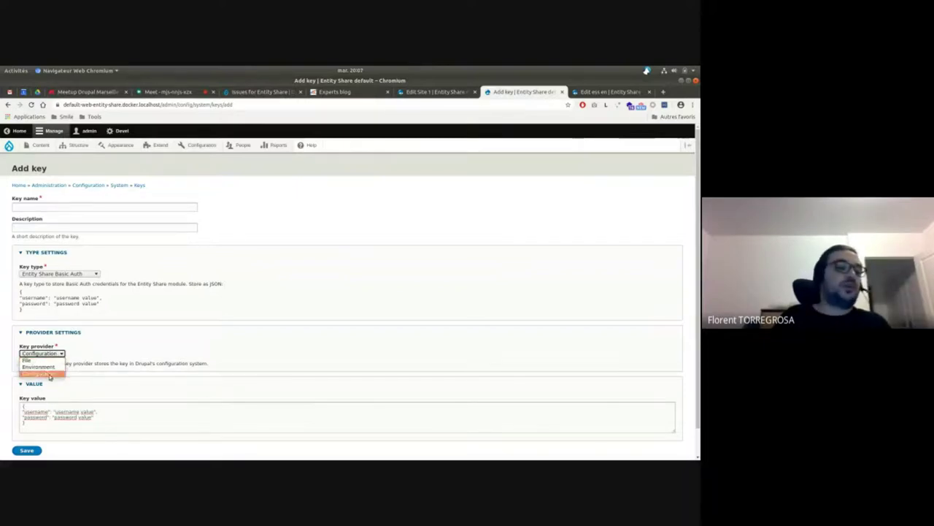
# Try the Environment key provider, inspect its variable setting, and switch the key provider to File.
pyautogui.click(41, 368)
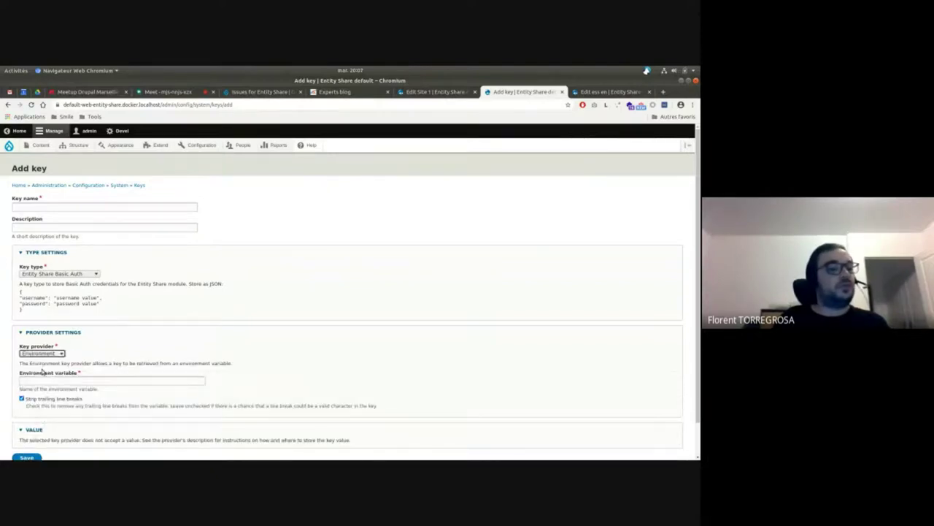
pyautogui.scroll(-1, 43, 372)
pyautogui.click(66, 346)
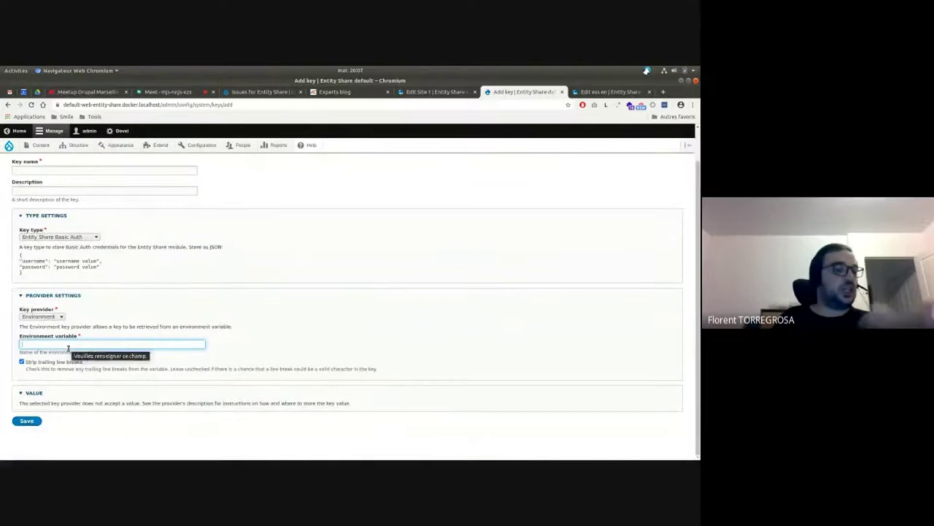
pyautogui.click(57, 318)
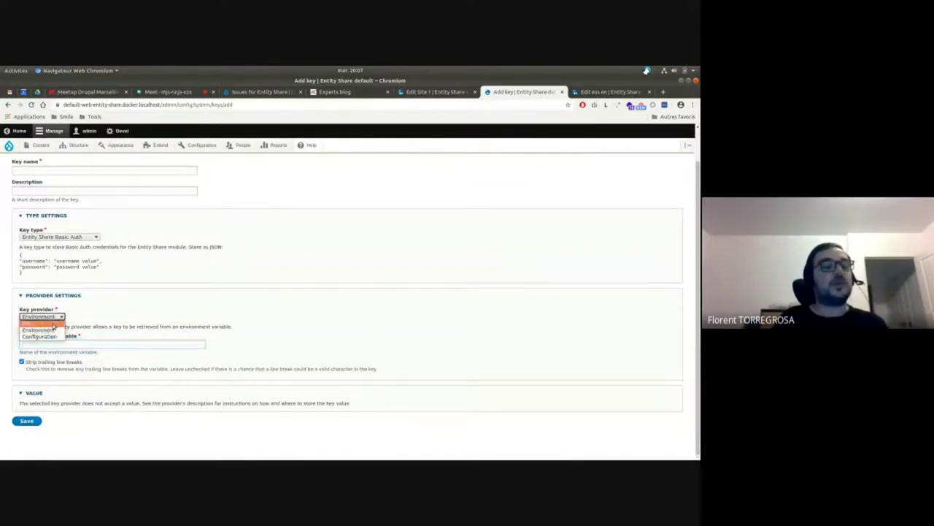
pyautogui.click(54, 325)
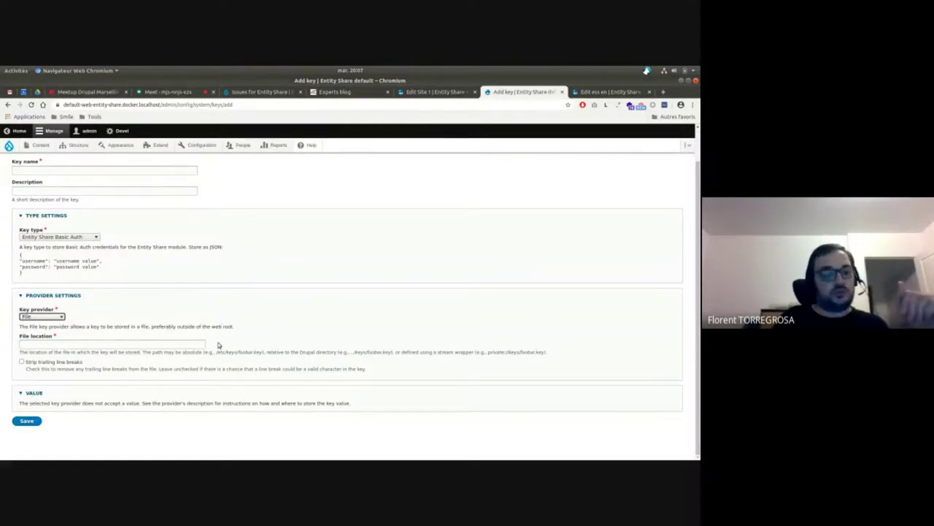
pyautogui.click(56, 317)
pyautogui.click(54, 319)
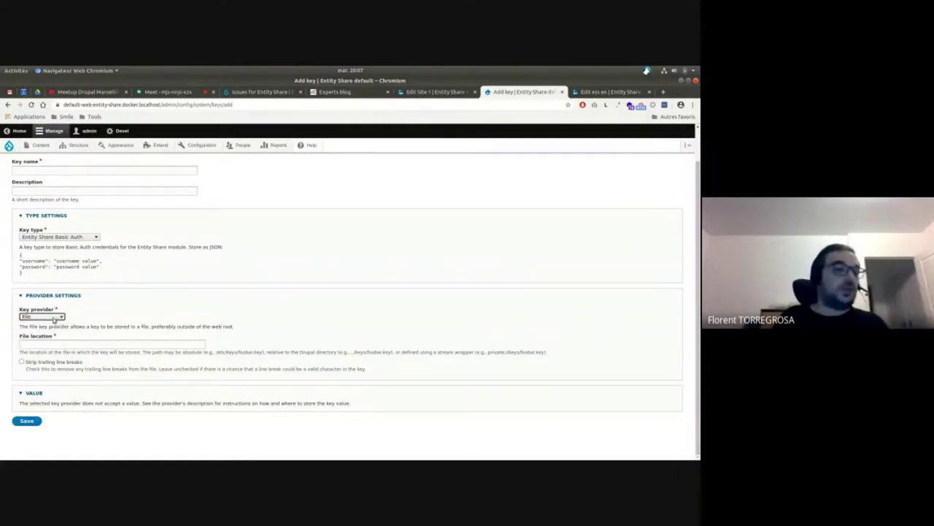
# Return to the Site 1 edit form and check the credential provider options, keeping Key module.
pyautogui.scroll(1, 252, 306)
pyautogui.hotkey('ctrl', 'pageup')
pyautogui.hotkey('ctrl', 'pagedown')
pyautogui.hotkey('ctrl', 'pageup')
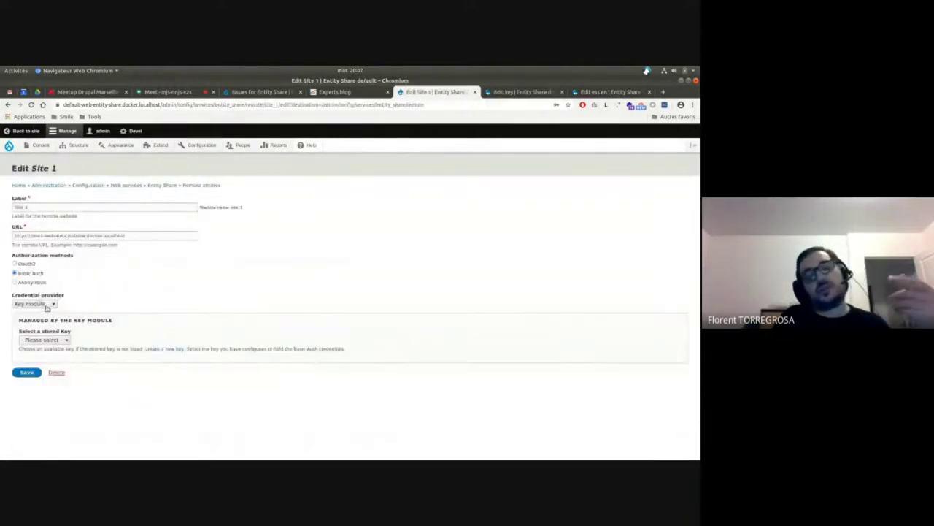
pyautogui.click(46, 304)
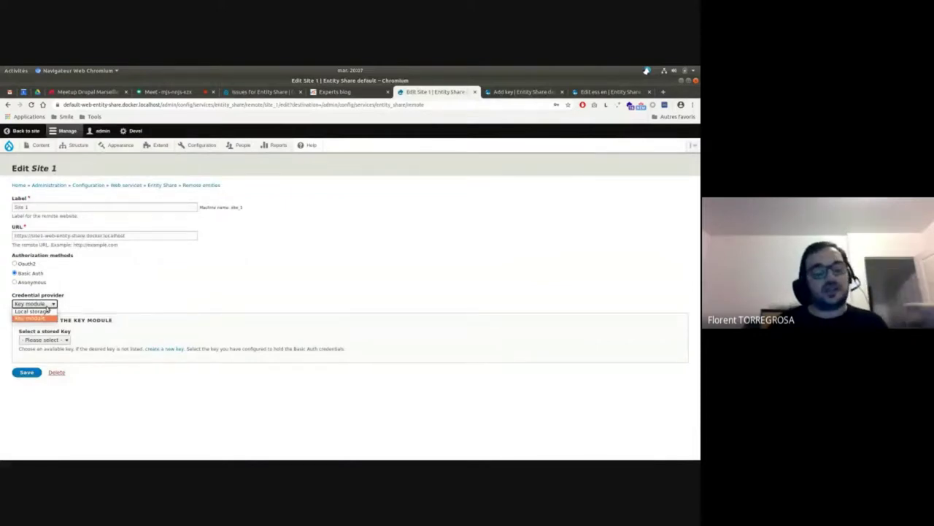
pyautogui.click(47, 305)
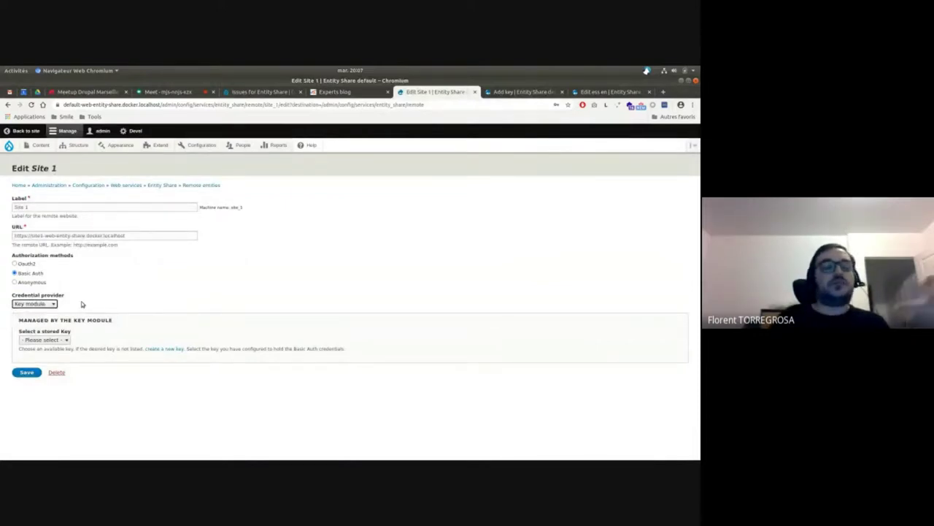
# Highlight the Credential provider label and revisit Site 1's provider choices, leaving Key module selected.
pyautogui.doubleClick(26, 295)
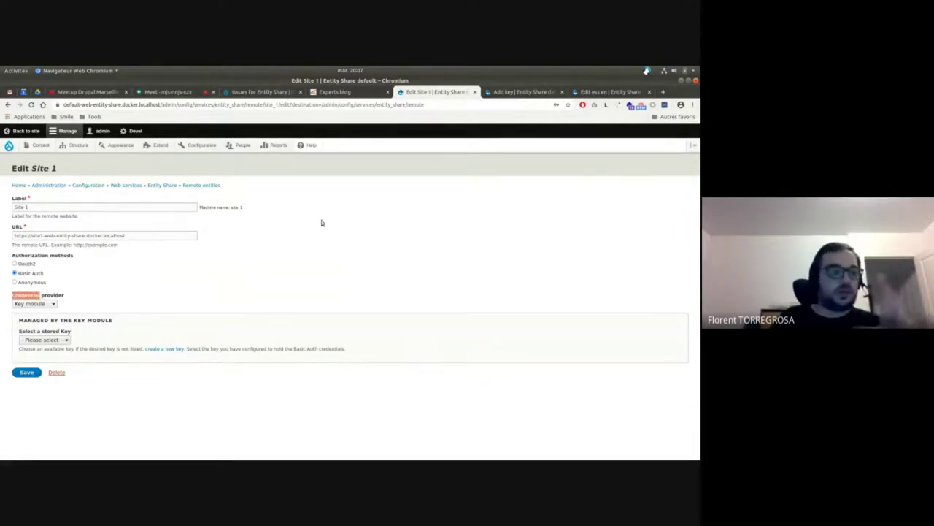
pyautogui.click(317, 224)
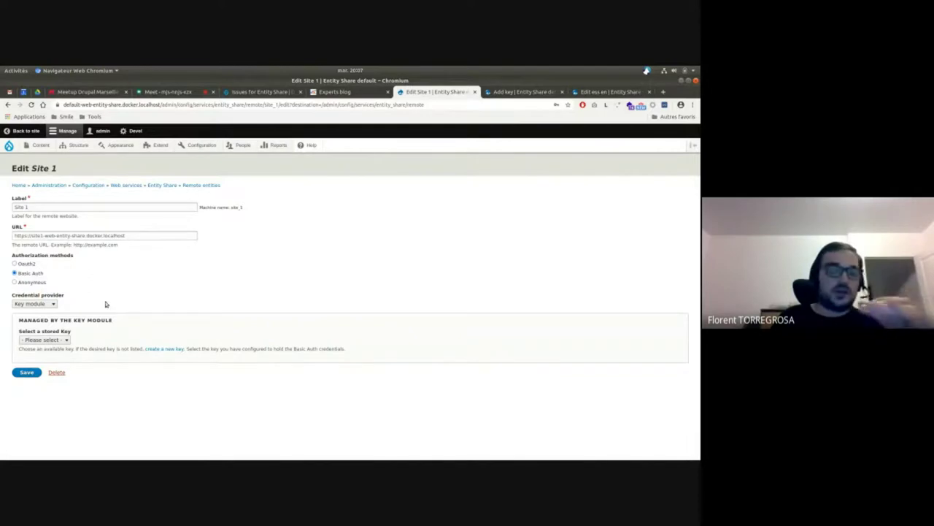
pyautogui.click(50, 305)
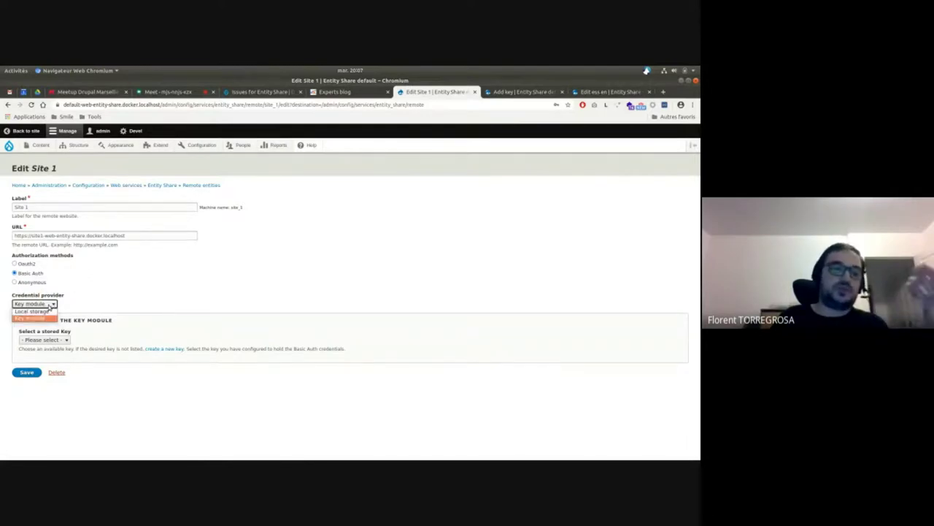
pyautogui.click(110, 295)
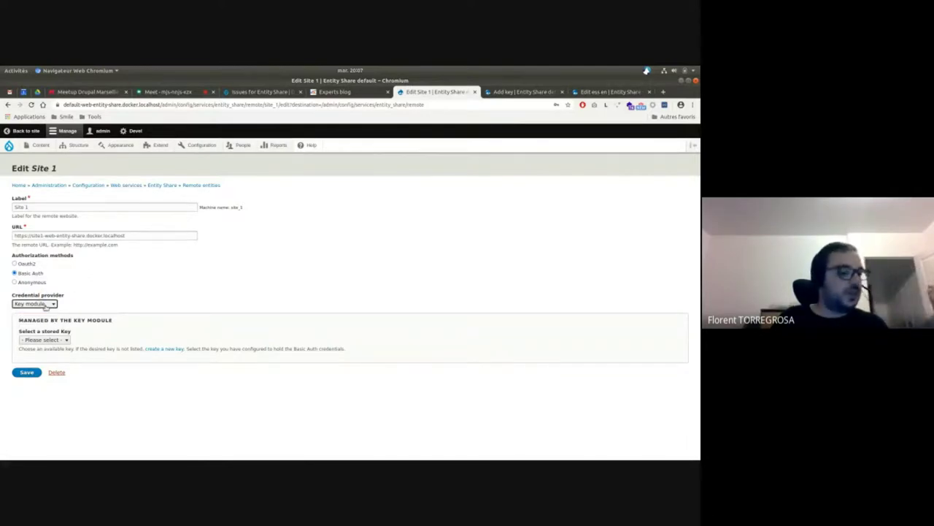
pyautogui.click(171, 300)
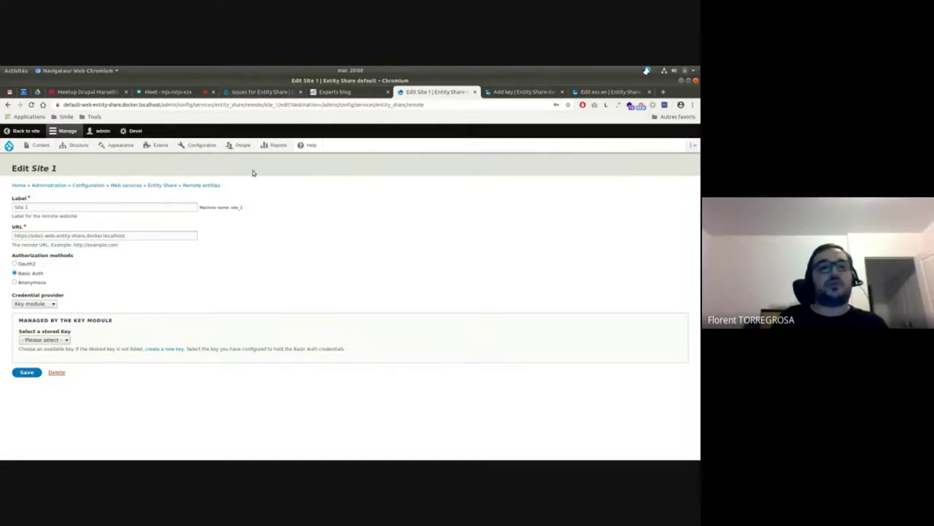
pyautogui.moveTo(270, 152)
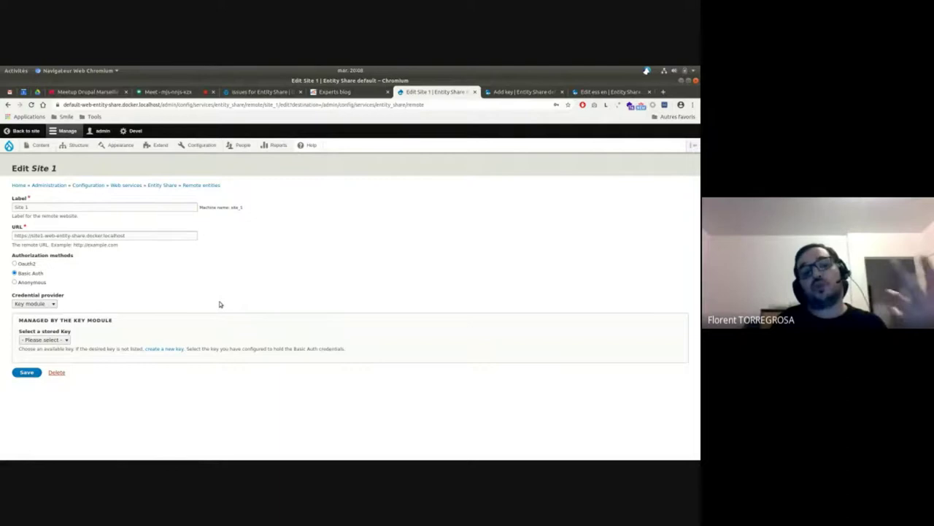
pyautogui.click(45, 302)
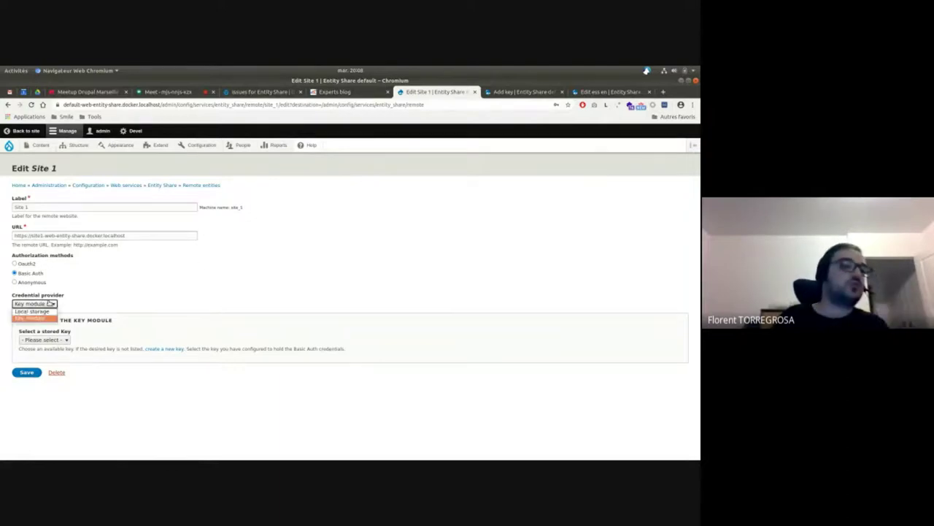
pyautogui.click(48, 313)
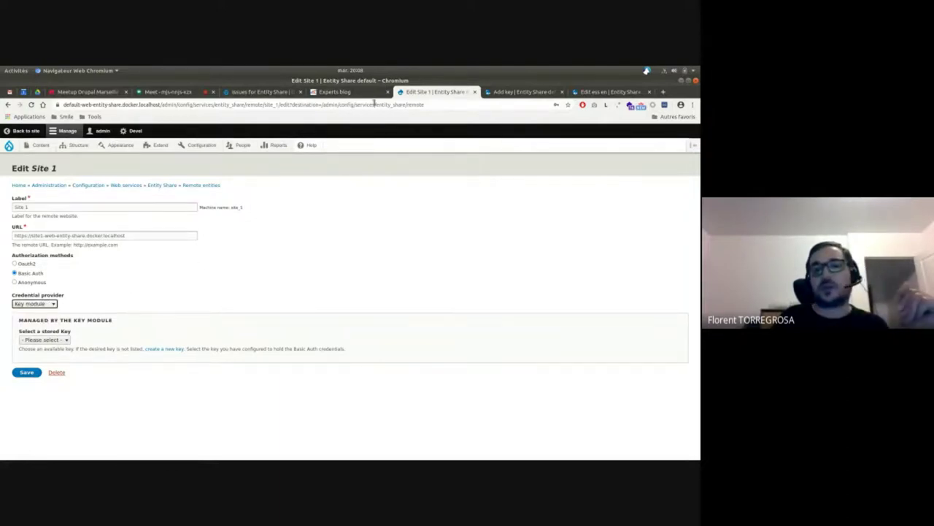
# Switch to the Entity Share issue queue and review the open issues through to the end of the list.
pyautogui.click(261, 92)
pyautogui.scroll(3, 134, 316)
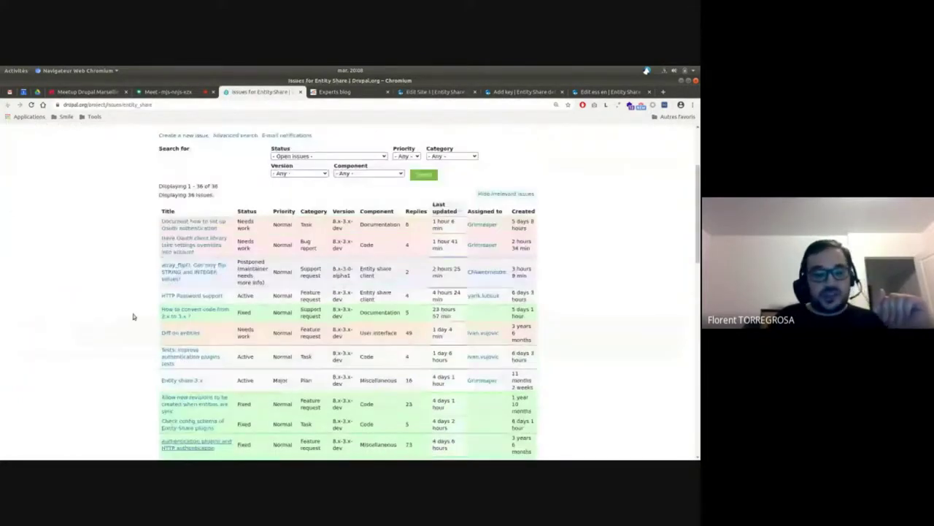
pyautogui.scroll(-2, 134, 316)
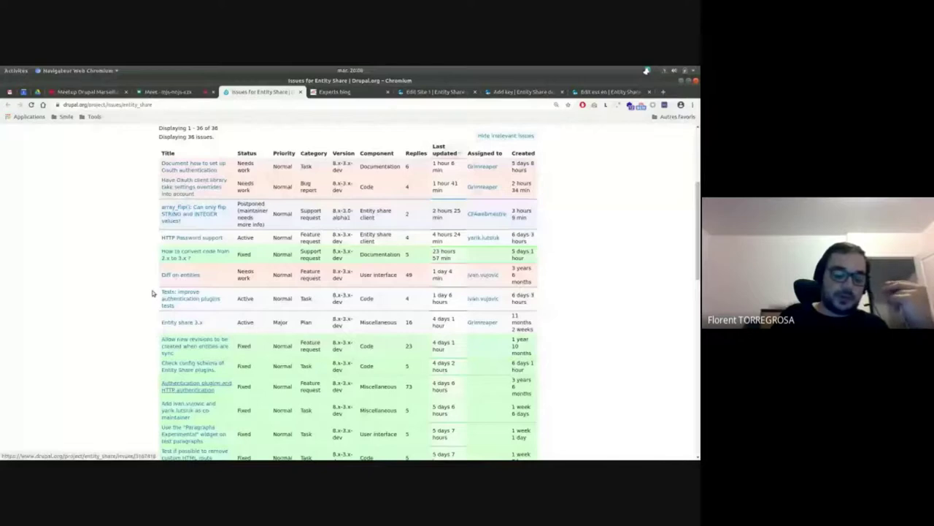
pyautogui.scroll(-3, 152, 292)
pyautogui.scroll(-10, 166, 243)
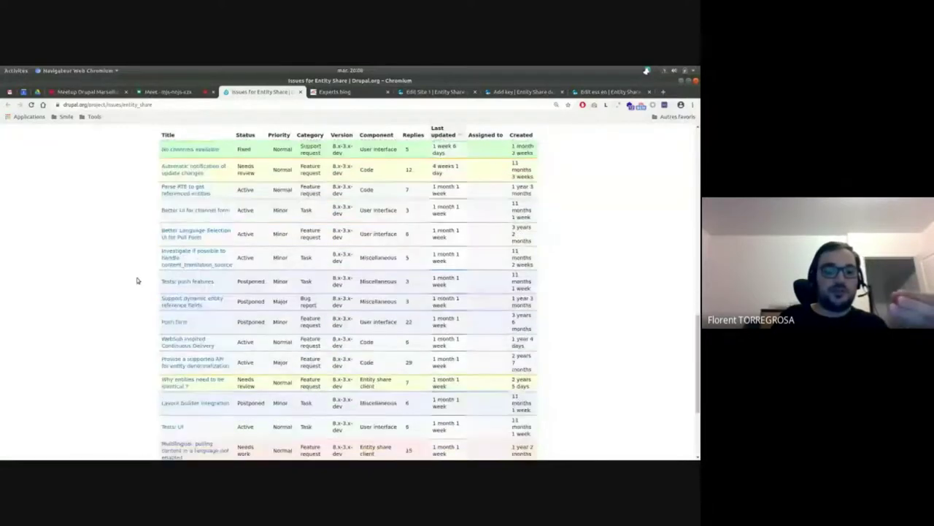
pyautogui.scroll(-3, 136, 280)
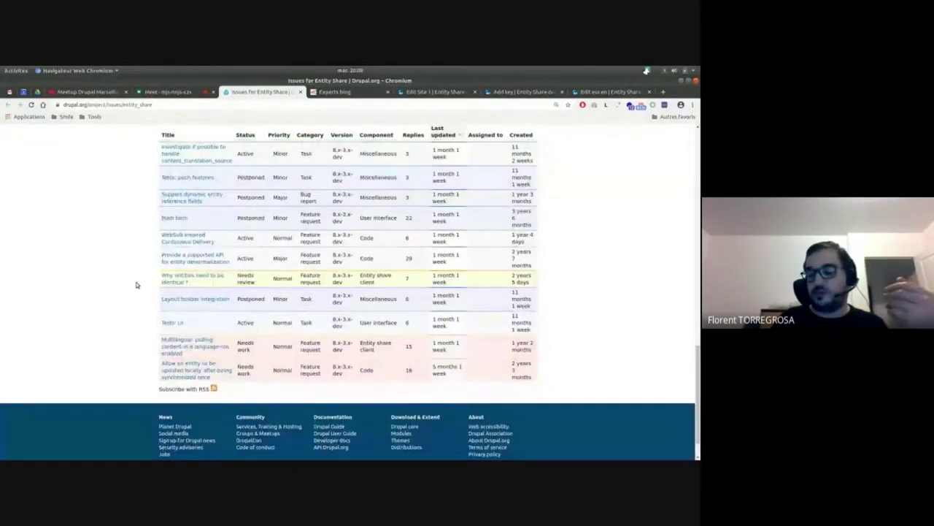
pyautogui.scroll(1, 136, 288)
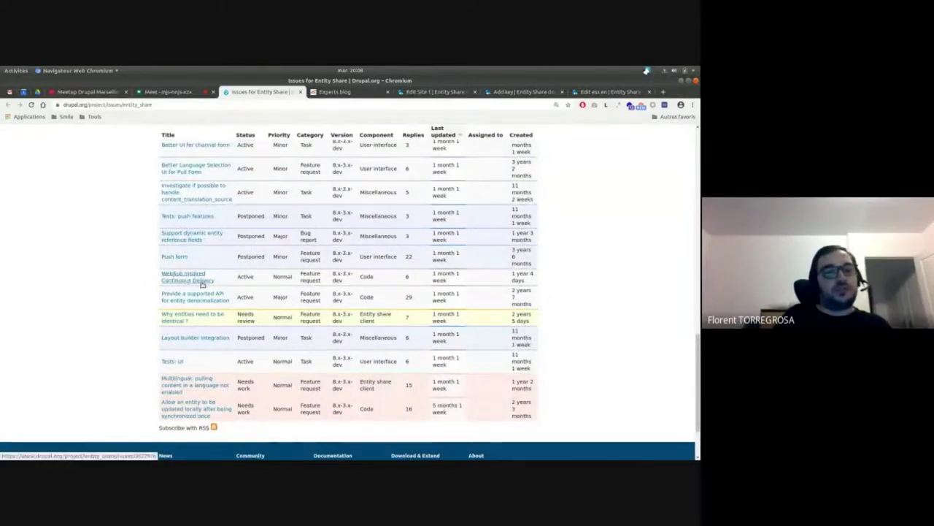
pyautogui.scroll(3, 146, 286)
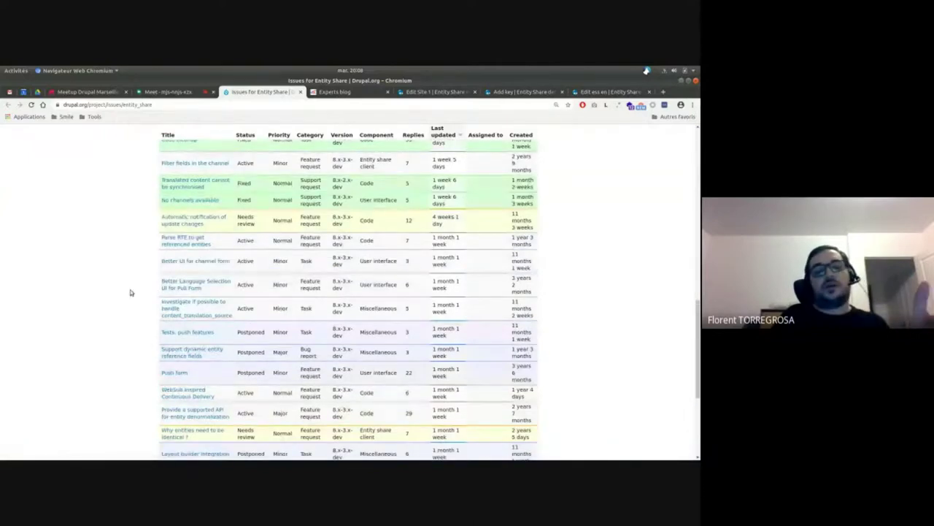
pyautogui.scroll(3, 131, 293)
pyautogui.scroll(5, 130, 293)
pyautogui.scroll(3, 131, 293)
# Check the Google Meet call, return to the Entity Share issue queue and look through its recently updated issues.
pyautogui.click(168, 91)
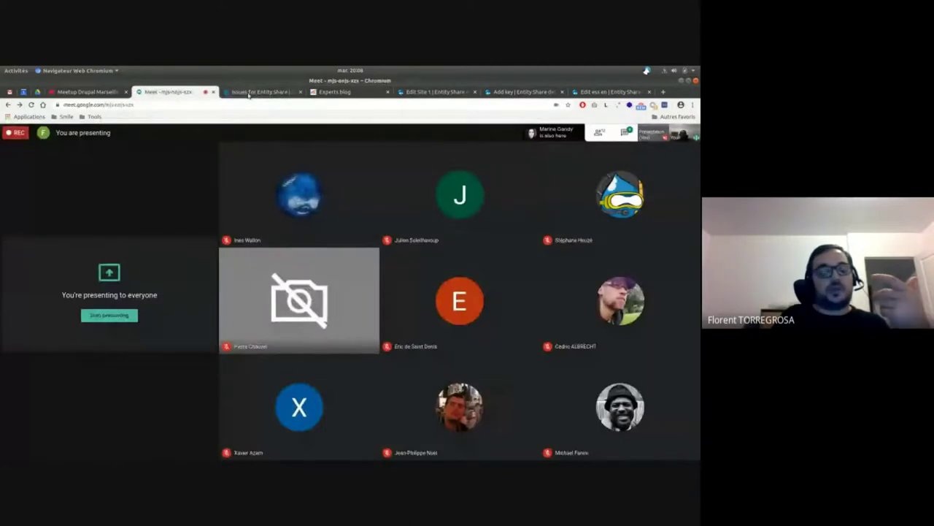
pyautogui.click(249, 92)
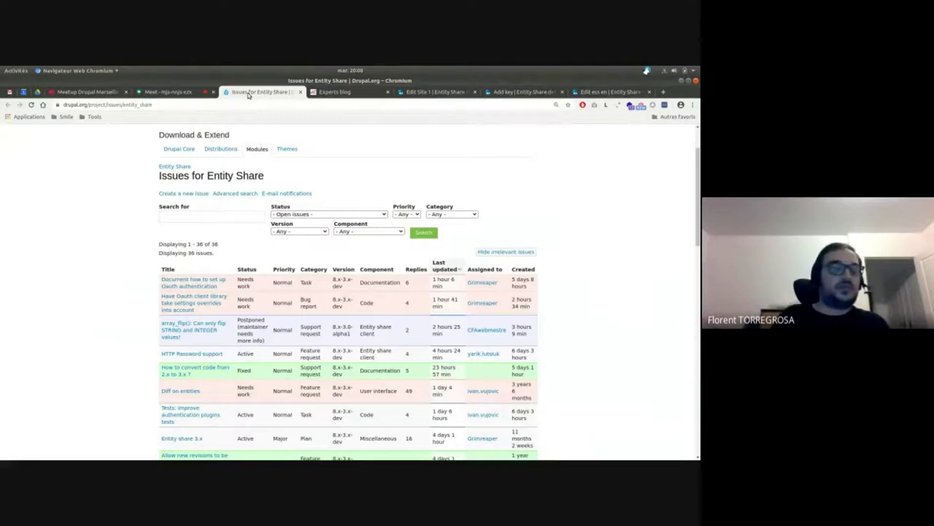
pyautogui.scroll(-5, 276, 248)
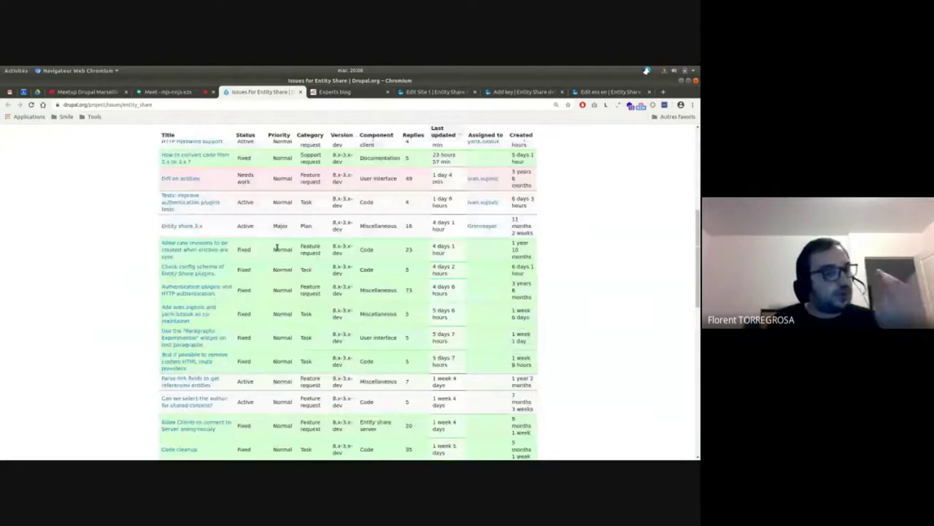
# Review the remaining open issues in the Entity Share queue, from the oldest updates back to the start of the list.
pyautogui.scroll(-10, 141, 242)
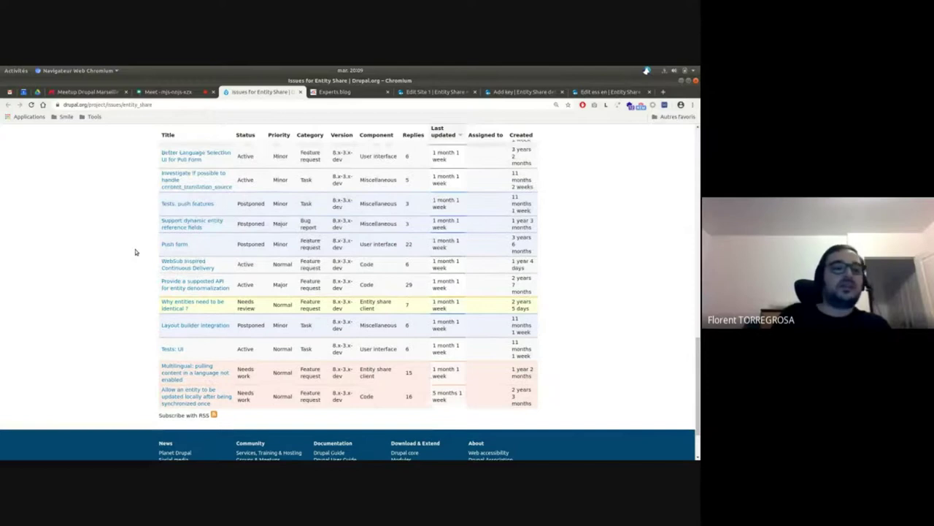
pyautogui.scroll(1, 177, 290)
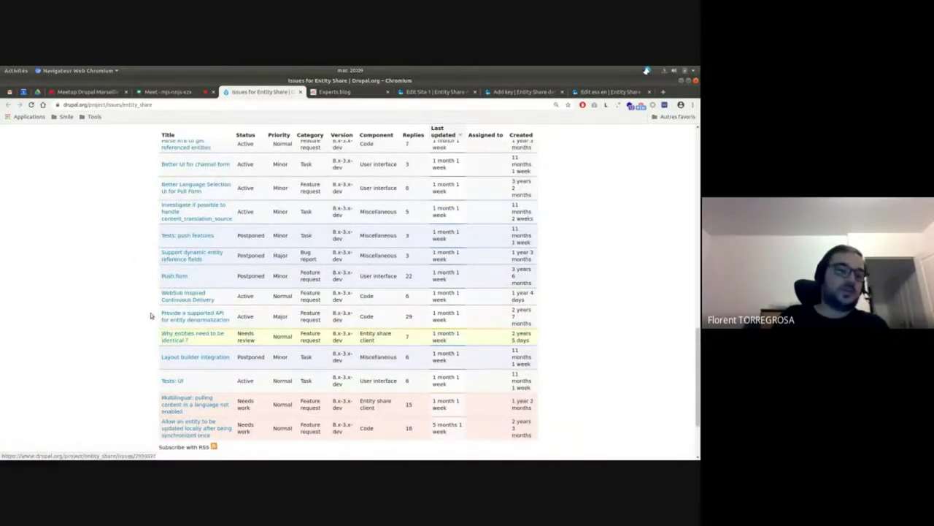
pyautogui.scroll(1, 198, 302)
pyautogui.scroll(2, 193, 305)
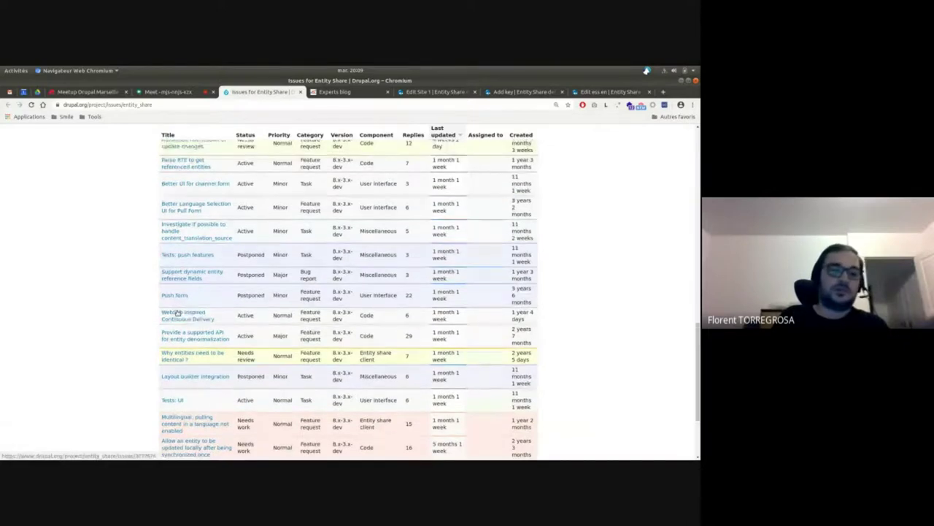
pyautogui.scroll(1, 124, 330)
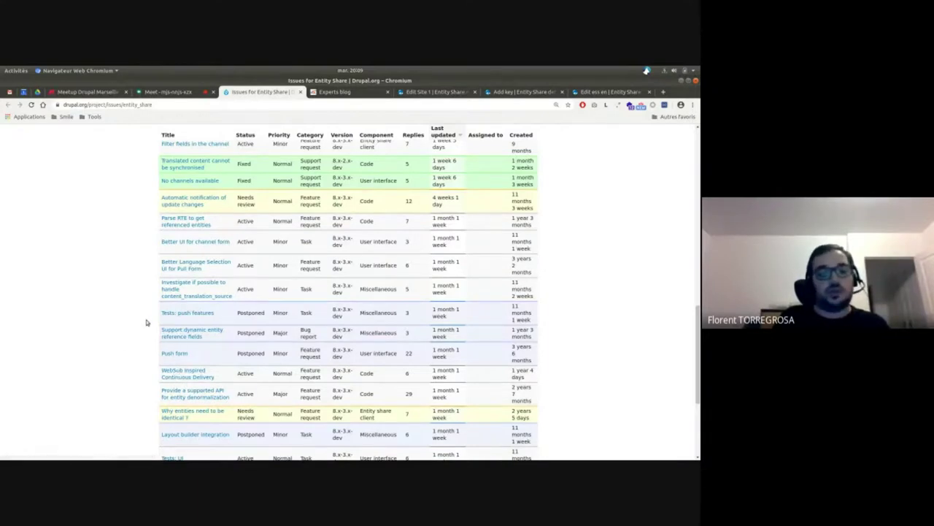
pyautogui.scroll(2, 130, 306)
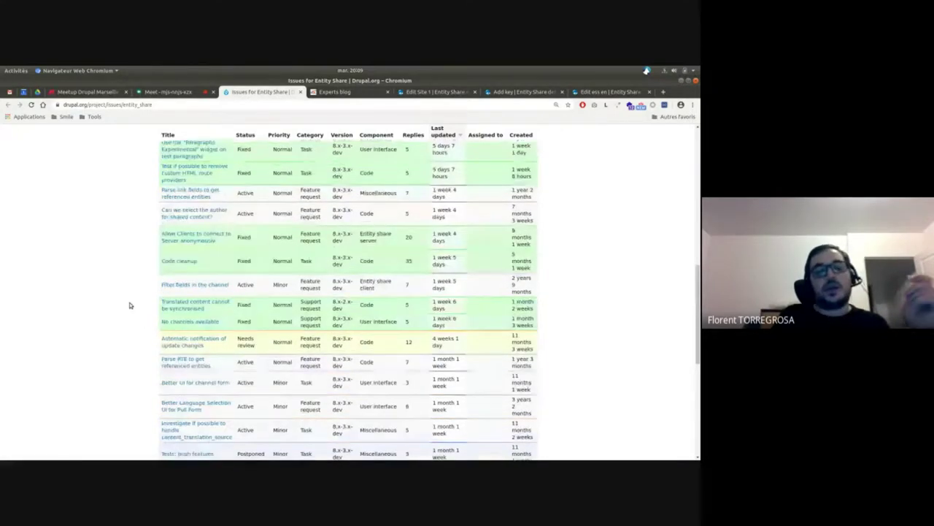
pyautogui.scroll(5, 132, 305)
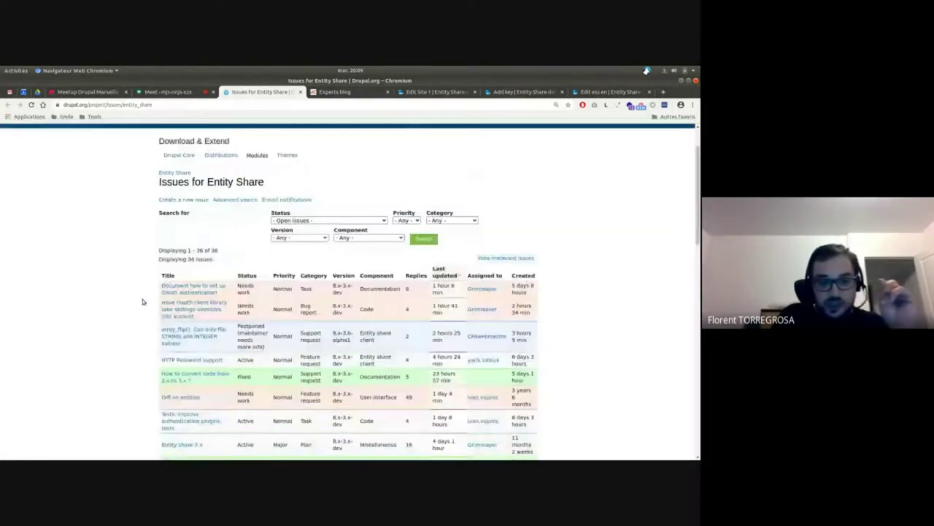
# Open the issue "How to convert code from 2.x to 3.x ?" separately and read its comments, highlighting the processor feedback in comment #4.
pyautogui.scroll(-2, 143, 301)
pyautogui.middleClick(180, 278)
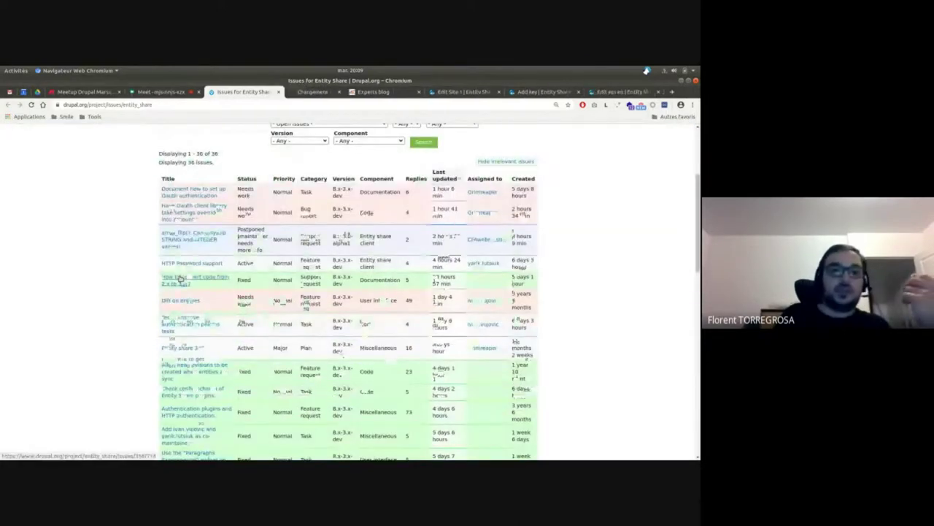
pyautogui.click(303, 92)
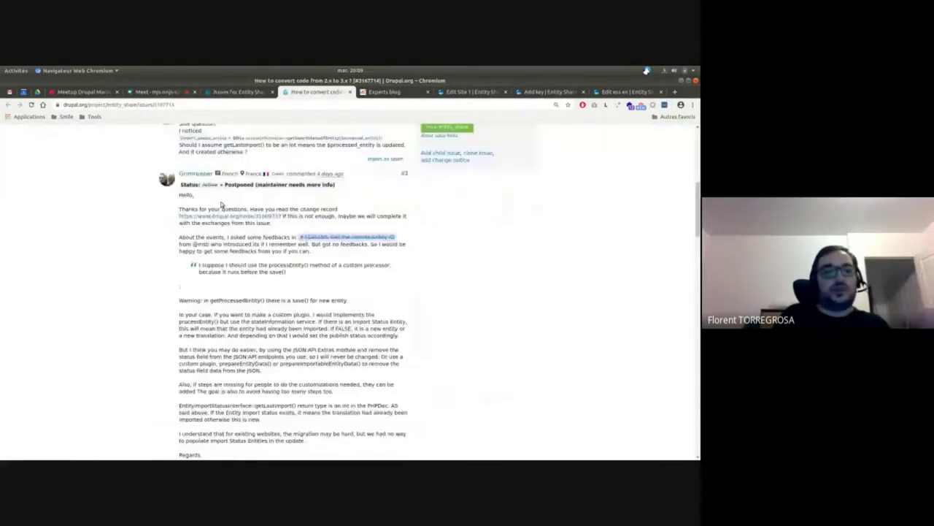
pyautogui.scroll(-8, 167, 248)
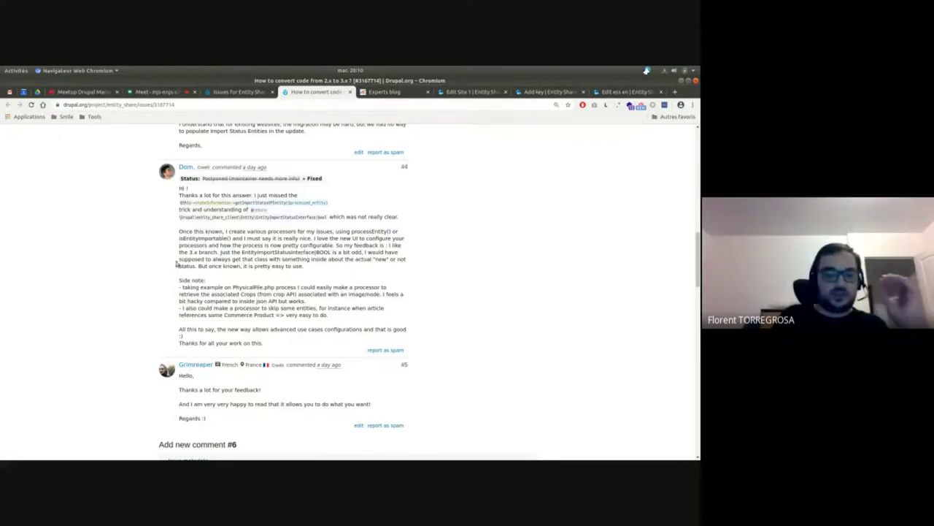
pyautogui.moveTo(181, 232); pyautogui.dragTo(216, 272)
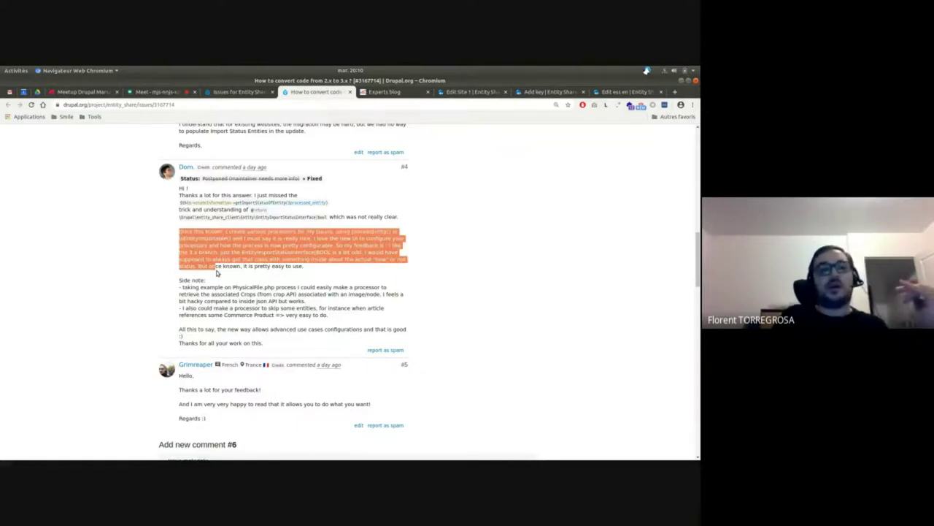
pyautogui.click(179, 235)
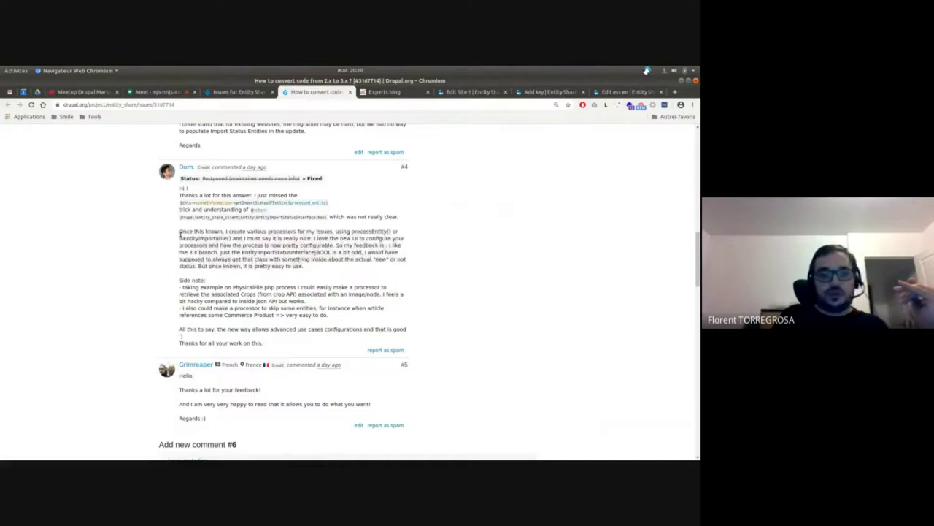
pyautogui.scroll(3, 179, 235)
# Switch to the Experts blog article on Entity Share V3, skim through it and return to its beginning.
pyautogui.click(441, 92)
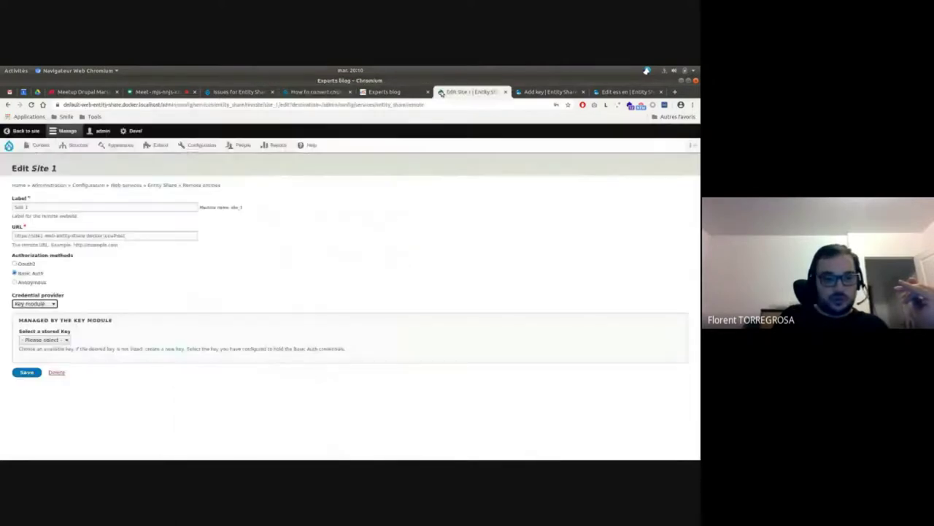
pyautogui.click(387, 92)
pyautogui.scroll(-15, 336, 337)
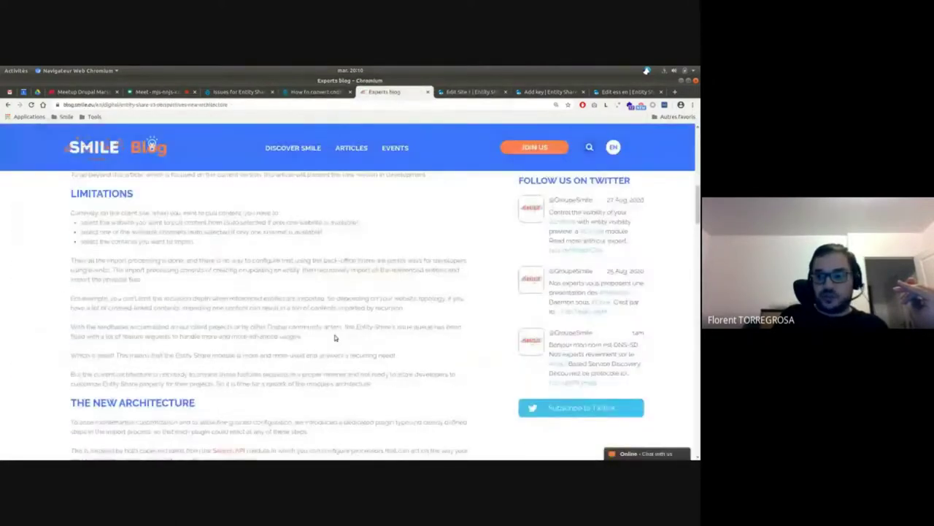
pyautogui.moveTo(694, 278); pyautogui.dragTo(698, 135)
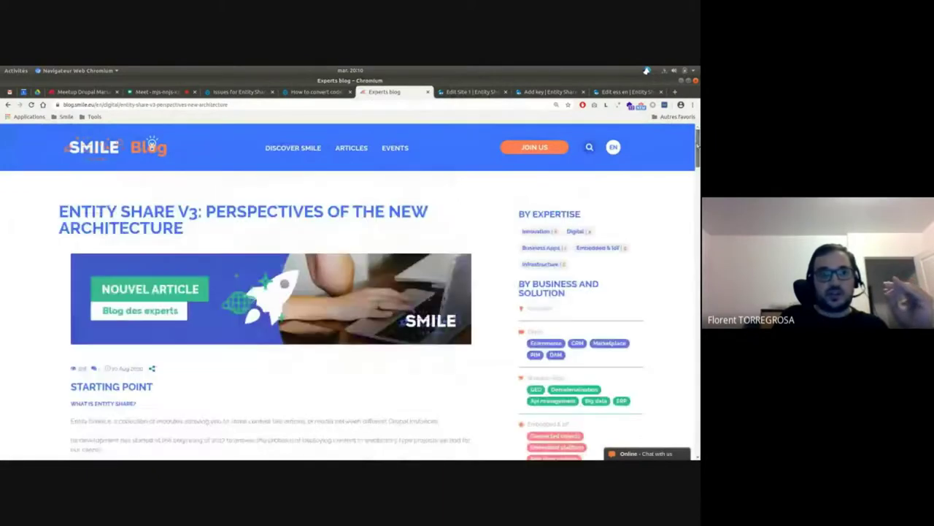
# Switch to the Google Meet call, check the meeting chat for questions and close it.
pyautogui.click(237, 92)
pyautogui.hotkey('ctrl', 'shift', 'Tab')
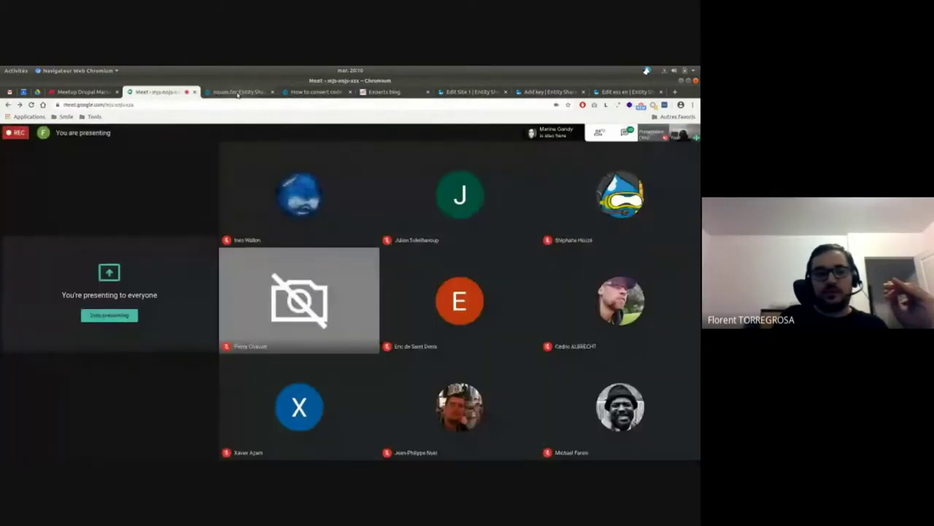
pyautogui.click(324, 92)
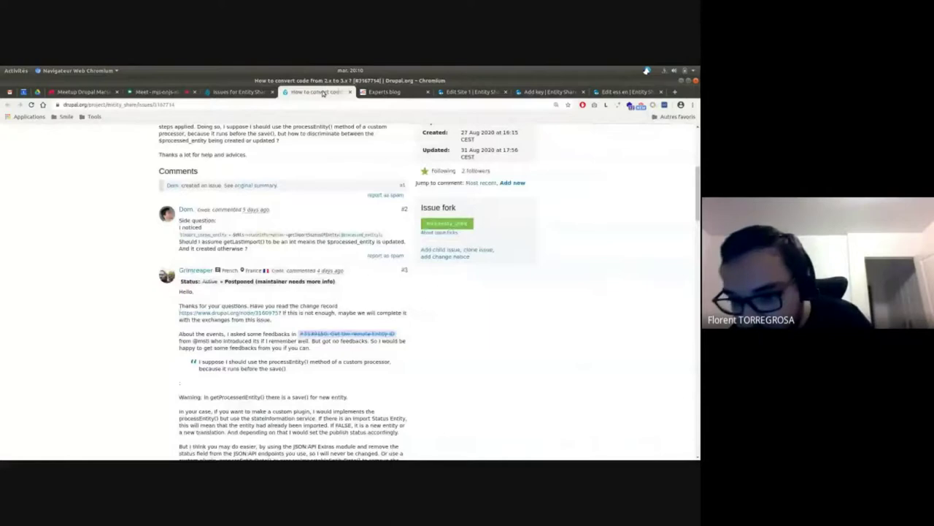
pyautogui.hotkey('ctrl', 'shift', 'Tab')
pyautogui.hotkey('ctrl', 'shift', 'Tab')
pyautogui.click(553, 132)
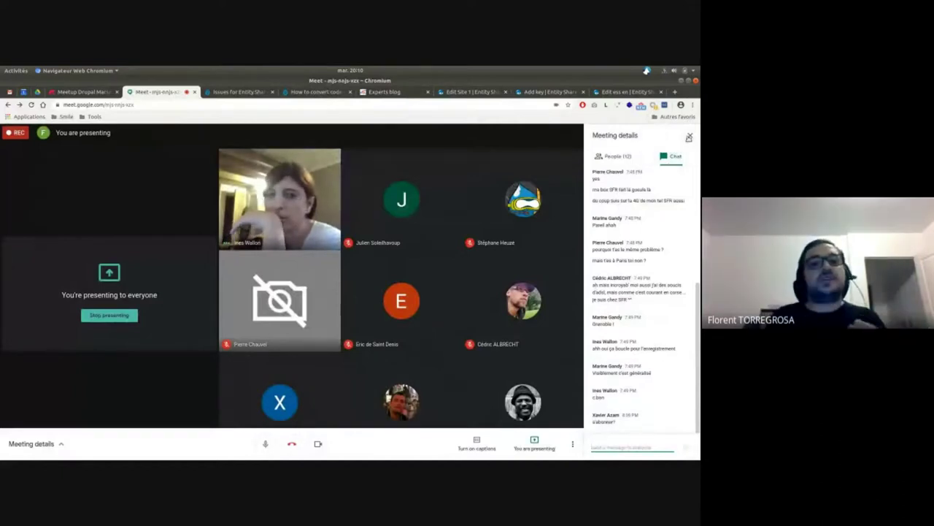
pyautogui.click(690, 135)
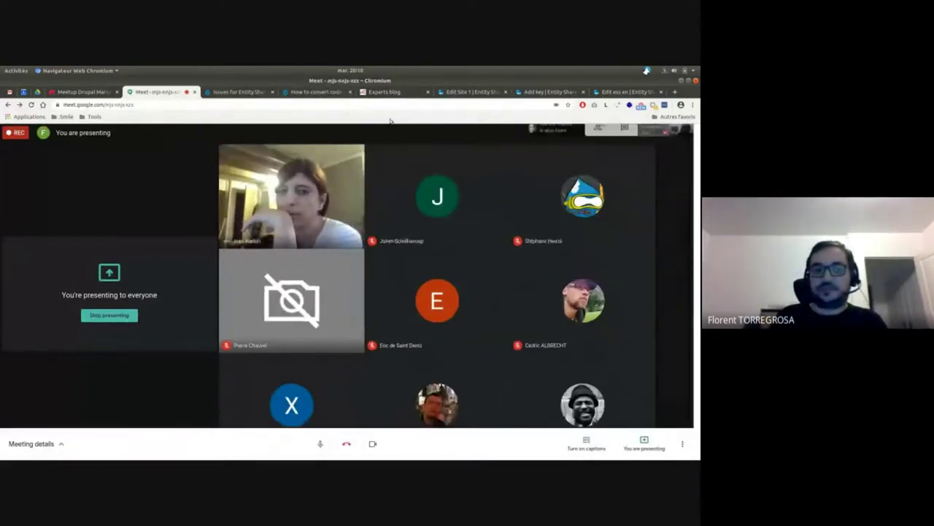
# Leave the Google Meet call view and return to the Site 1 edit form.
pyautogui.click(317, 92)
pyautogui.hotkey('ctrl', 'Tab')
pyautogui.hotkey('ctrl', 'Tab')
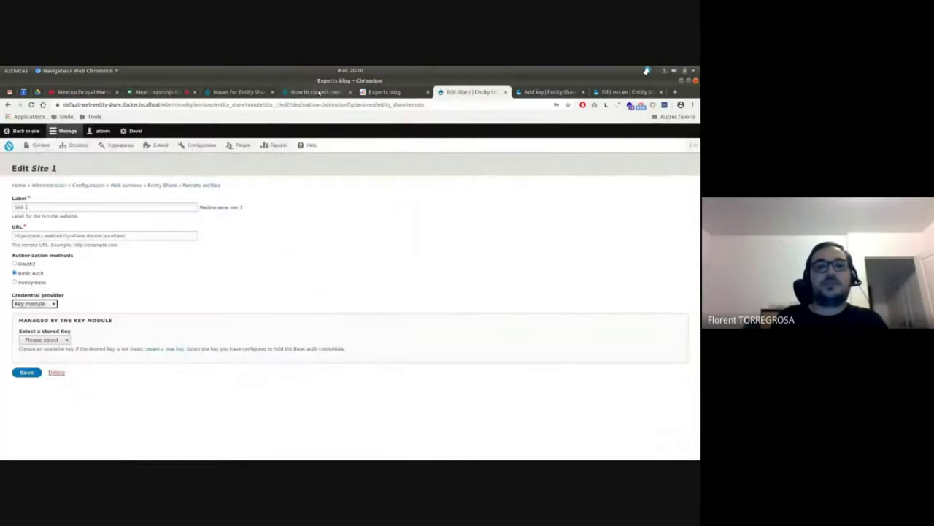